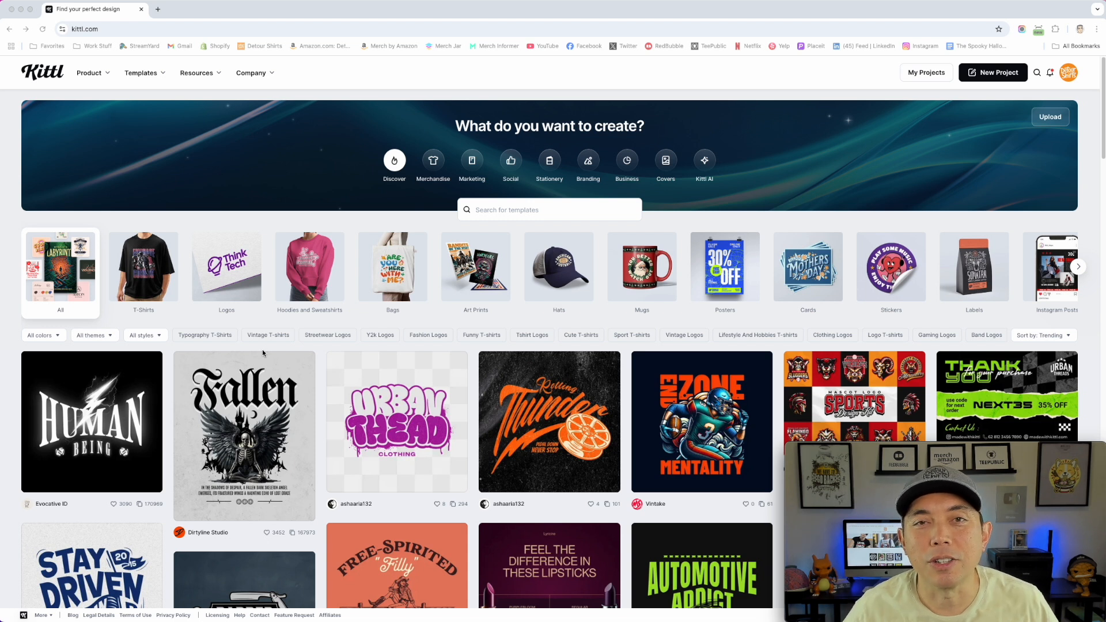
# Browse the template gallery and narrow it to the T-Shirts category
pyautogui.scroll(-3, 483, 359)
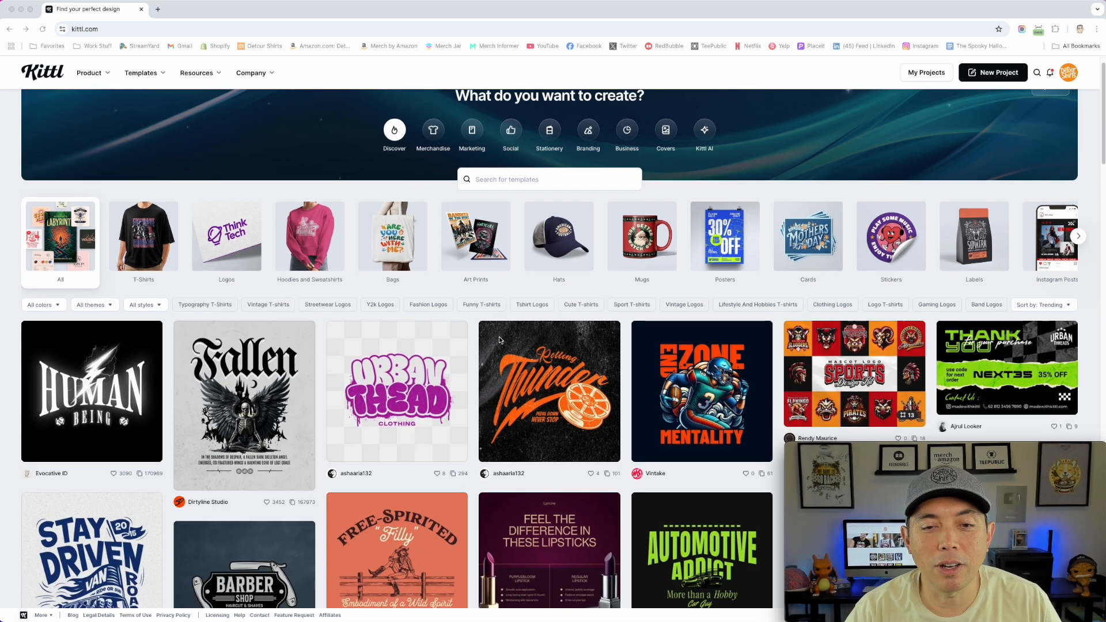
pyautogui.scroll(-5, 484, 359)
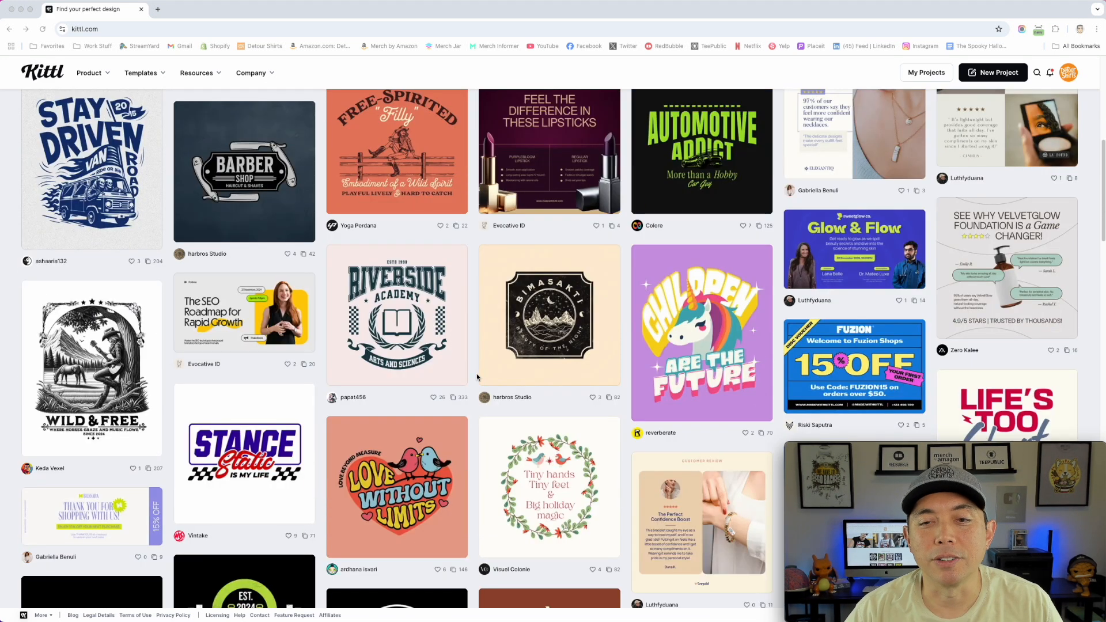
pyautogui.scroll(8, 477, 377)
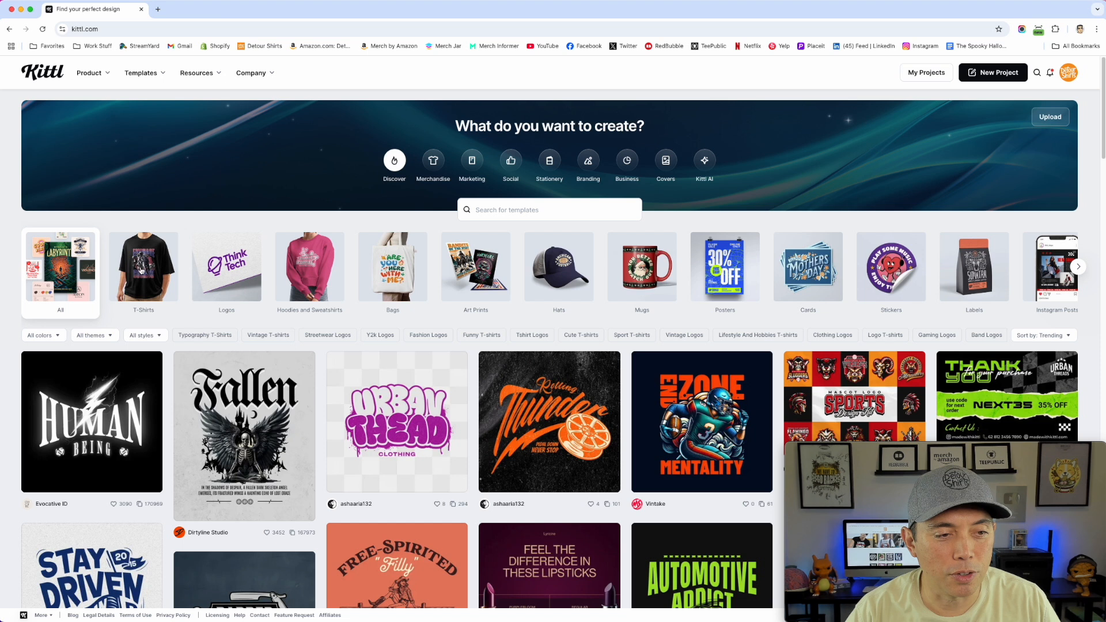
pyautogui.click(150, 270)
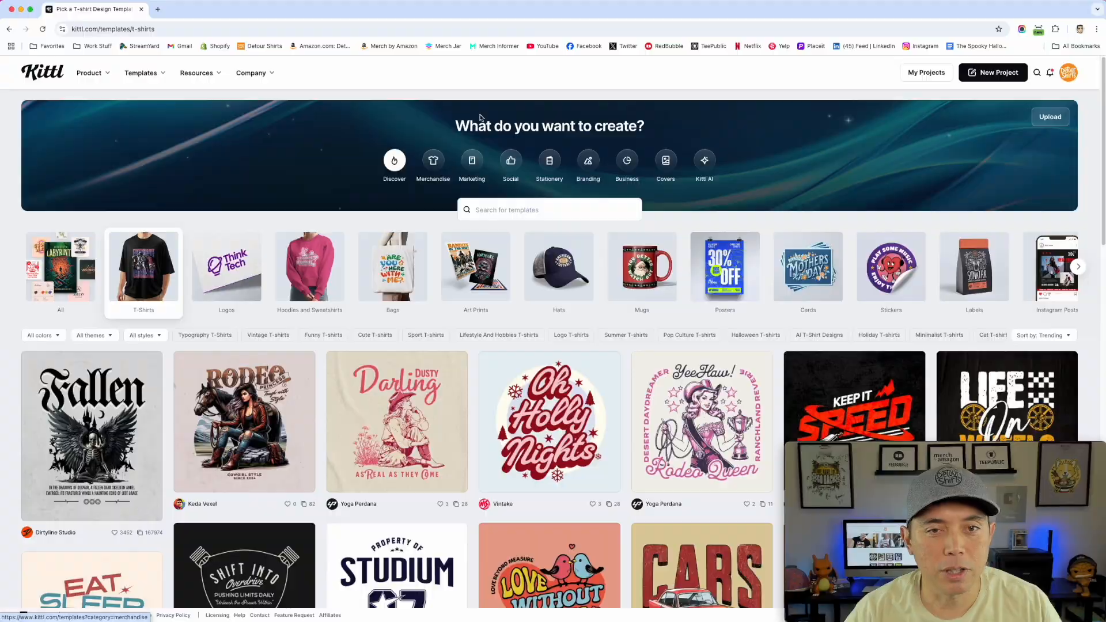
# Search the T-shirt templates for "Christmas"
pyautogui.click(504, 209)
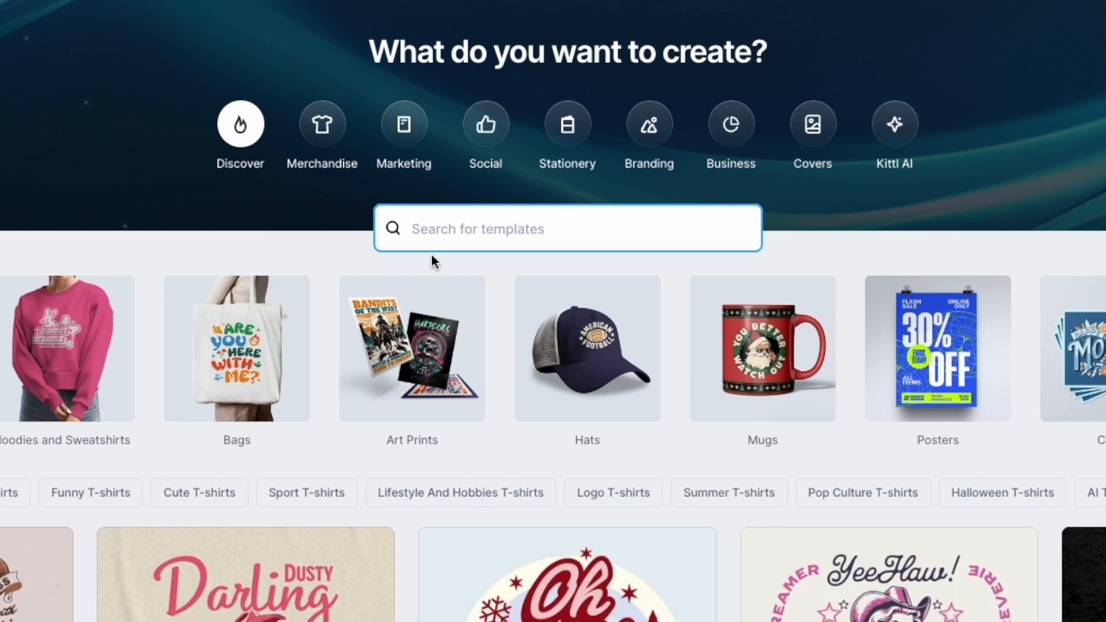
pyautogui.write('cj')
pyautogui.press('BackSpace')
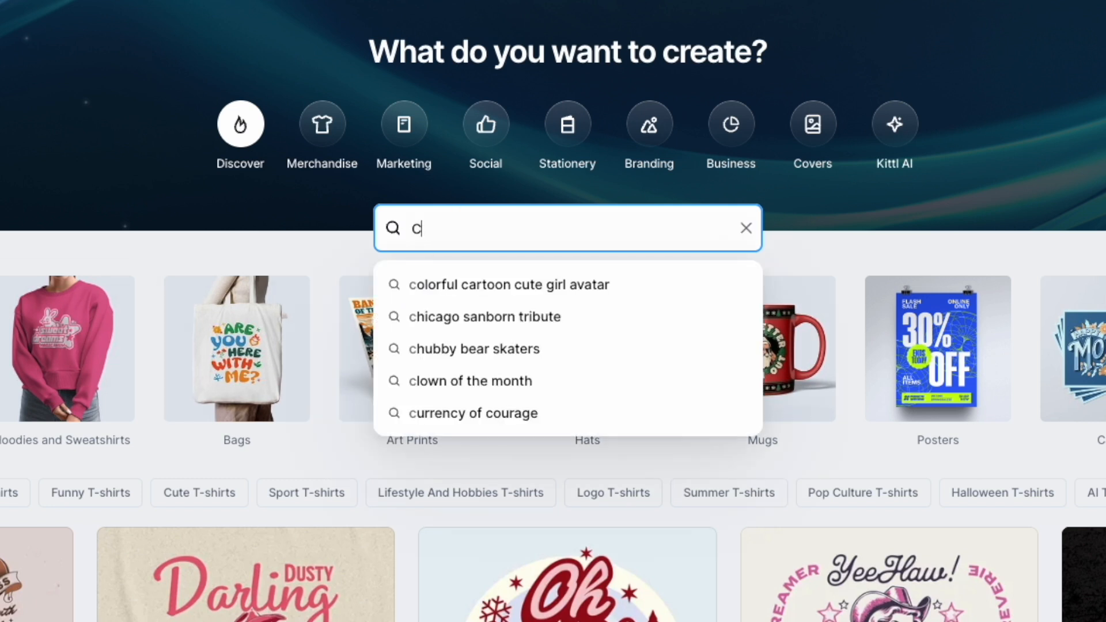
pyautogui.press('BackSpace')
pyautogui.write('Christmas')
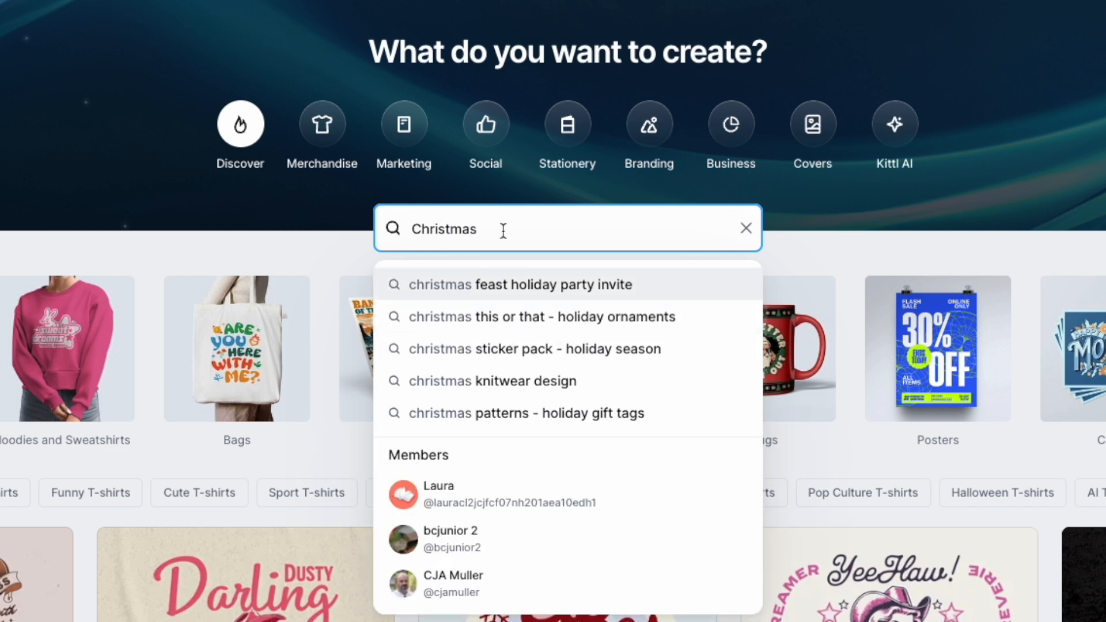
pyautogui.press('Return')
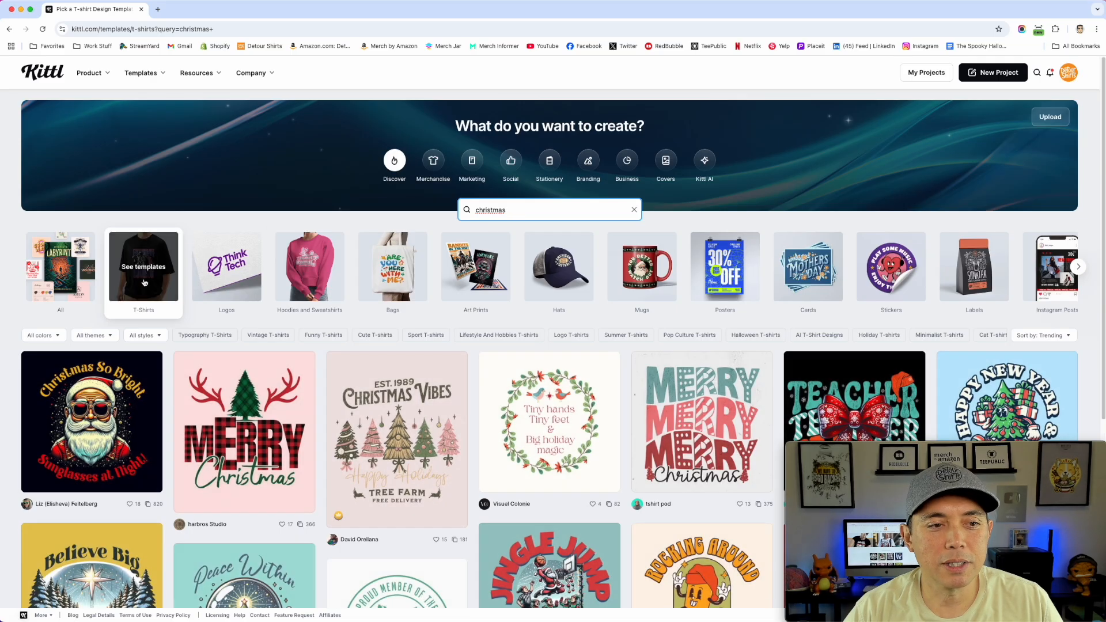
# Look through the Christmas T-shirt designs and open the "Christmas and New Year" template for editing
pyautogui.scroll(-2, 816, 207)
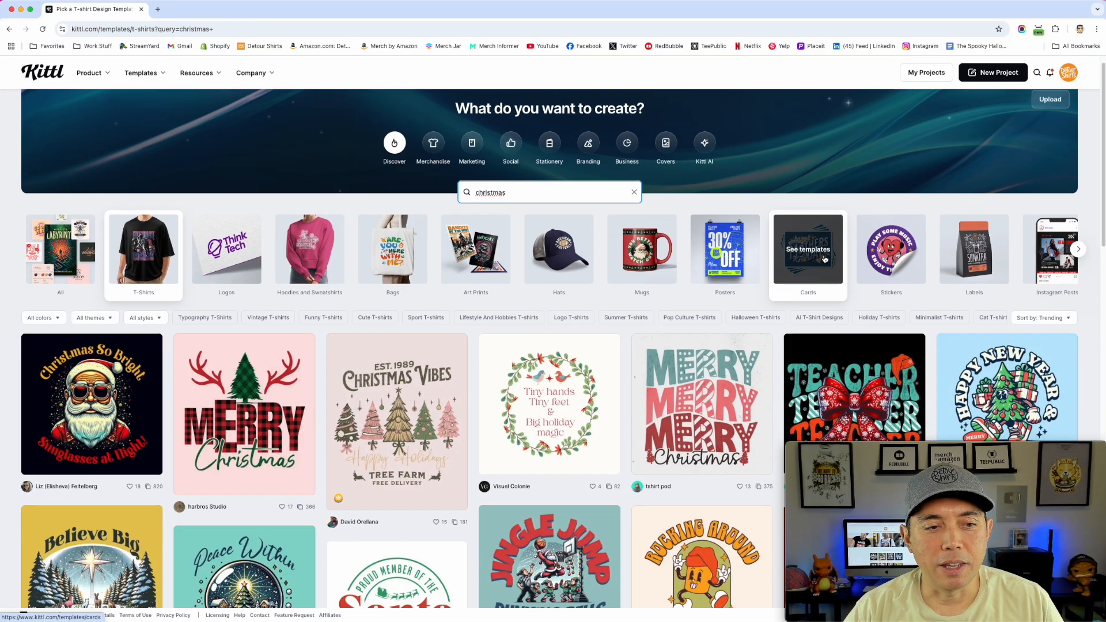
pyautogui.scroll(-2, 824, 260)
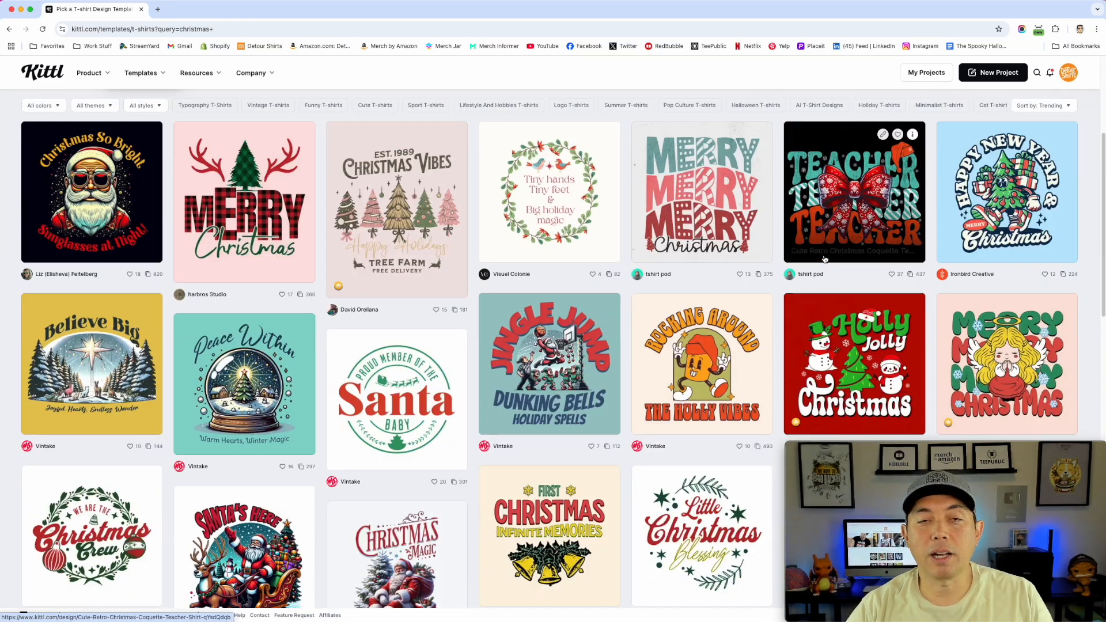
pyautogui.scroll(-1, 825, 259)
pyautogui.scroll(-3, 825, 260)
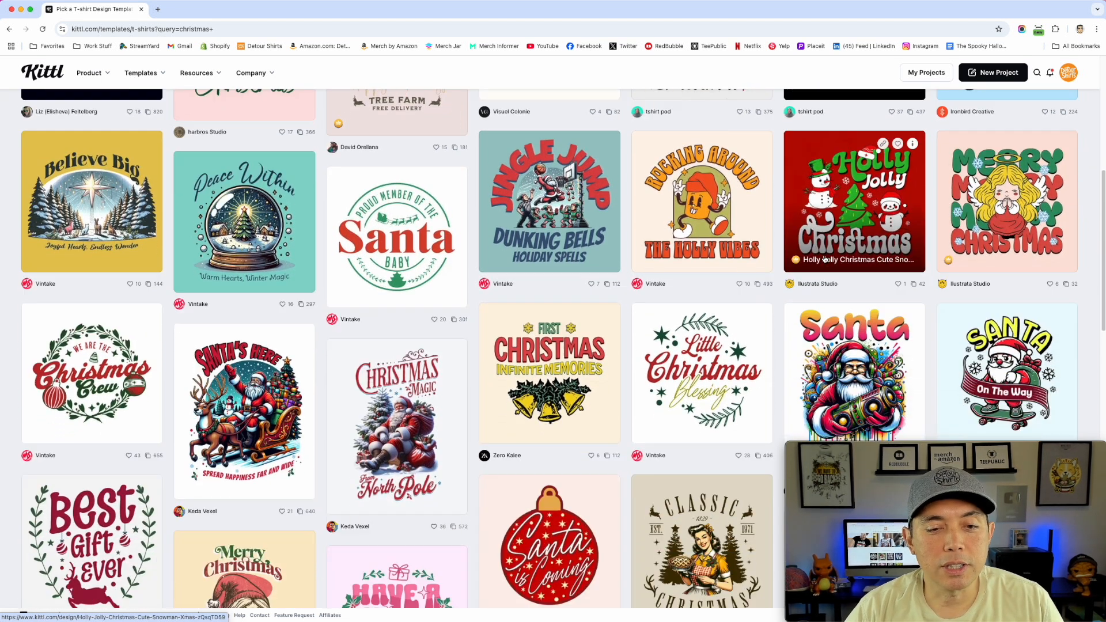
pyautogui.scroll(-1, 825, 260)
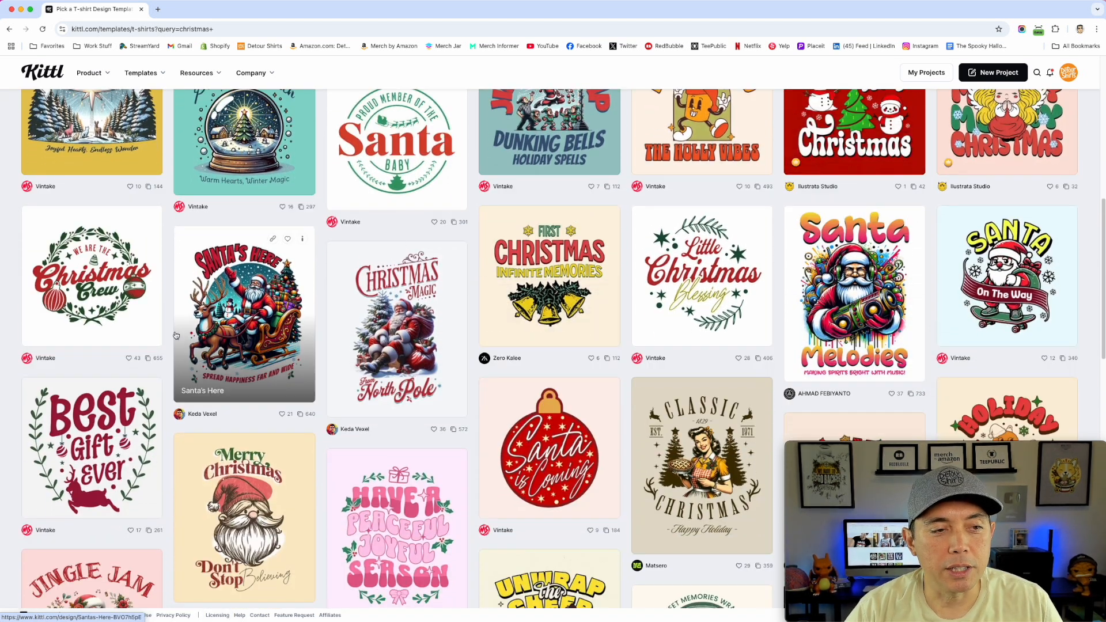
pyautogui.scroll(1, 852, 323)
pyautogui.scroll(5, 852, 322)
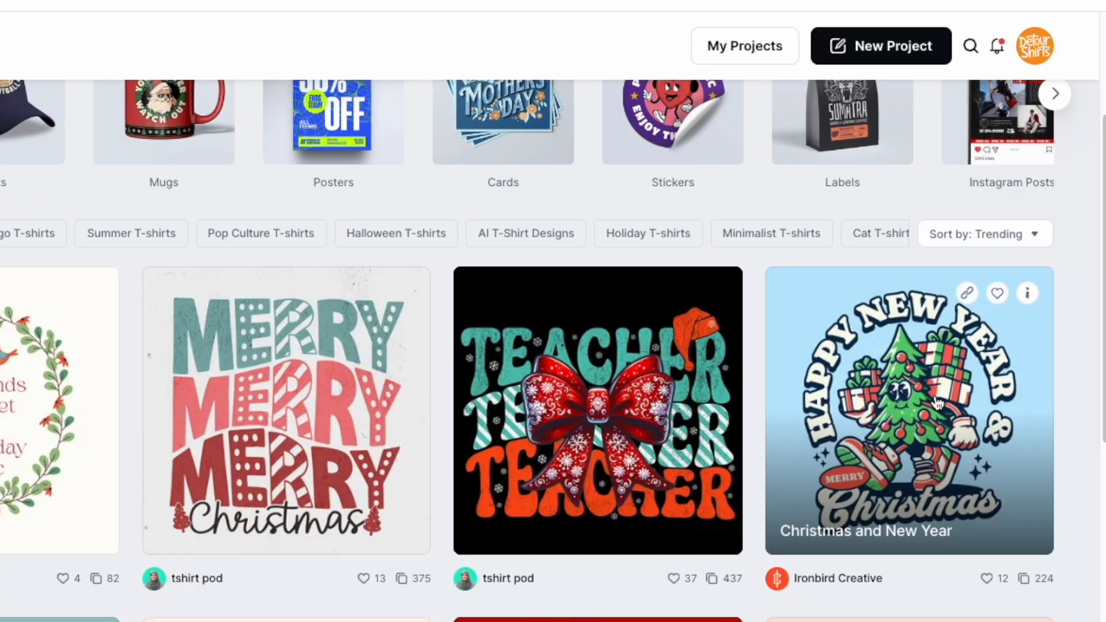
pyautogui.click(937, 404)
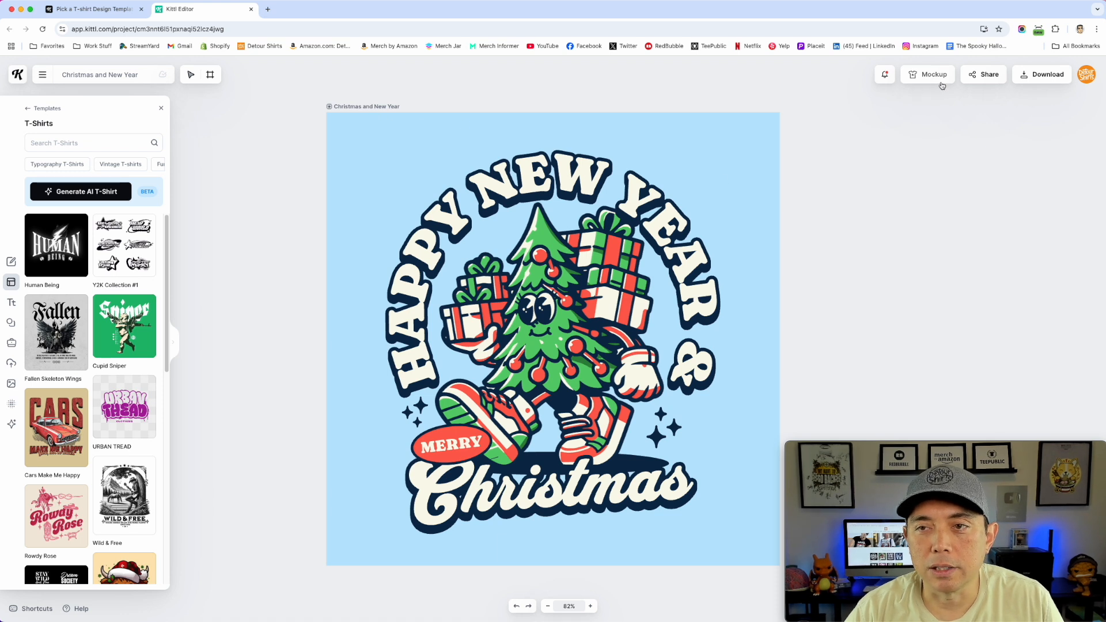
# Set the artboard size to 4500 px wide and 5400 px high
pyautogui.click(375, 107)
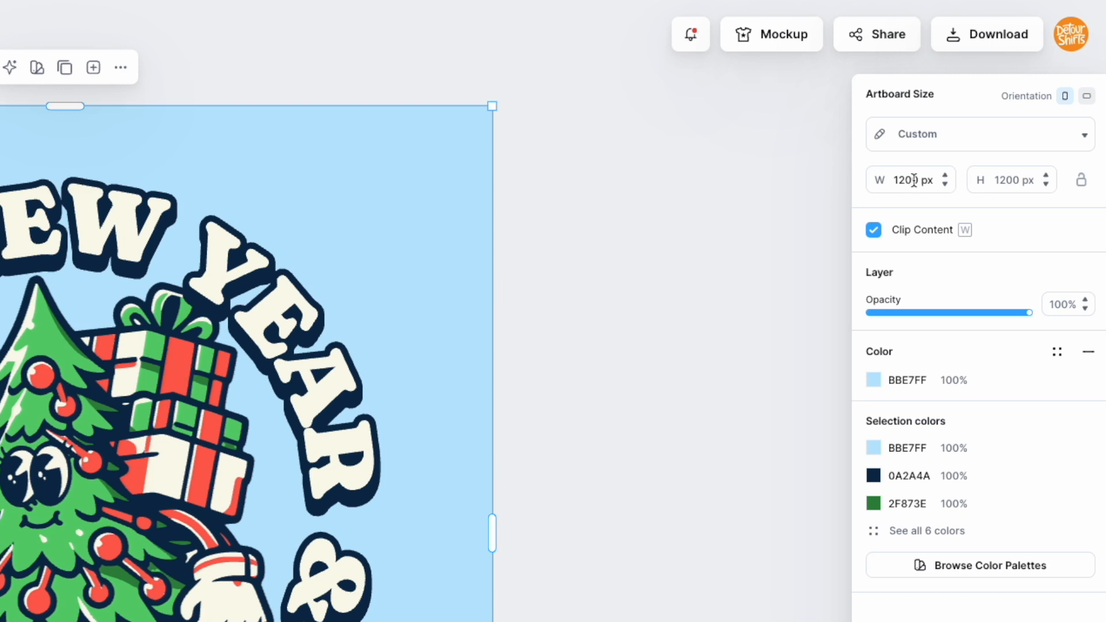
pyautogui.moveTo(897, 180); pyautogui.dragTo(903, 180)
pyautogui.doubleClick(903, 180)
pyautogui.write('4500')
pyautogui.doubleClick(1011, 183)
pyautogui.doubleClick(1012, 184)
pyautogui.write('5400')
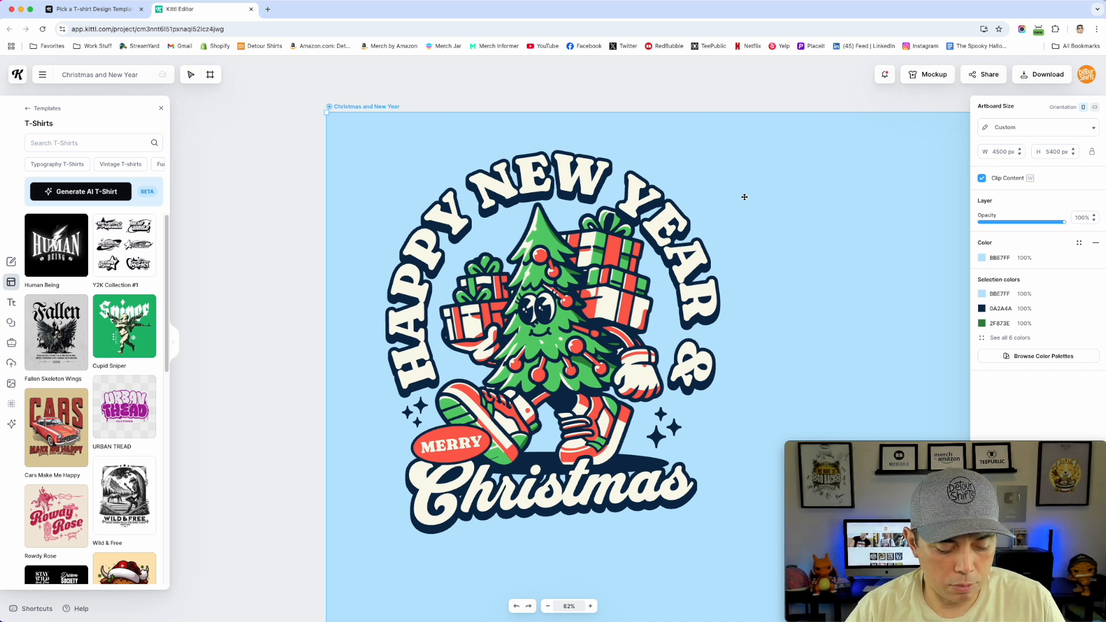
# Select all the artwork, enlarge it to about 3863 × 4378 px and center it across the artboard's width
pyautogui.scroll(-10, 744, 197)
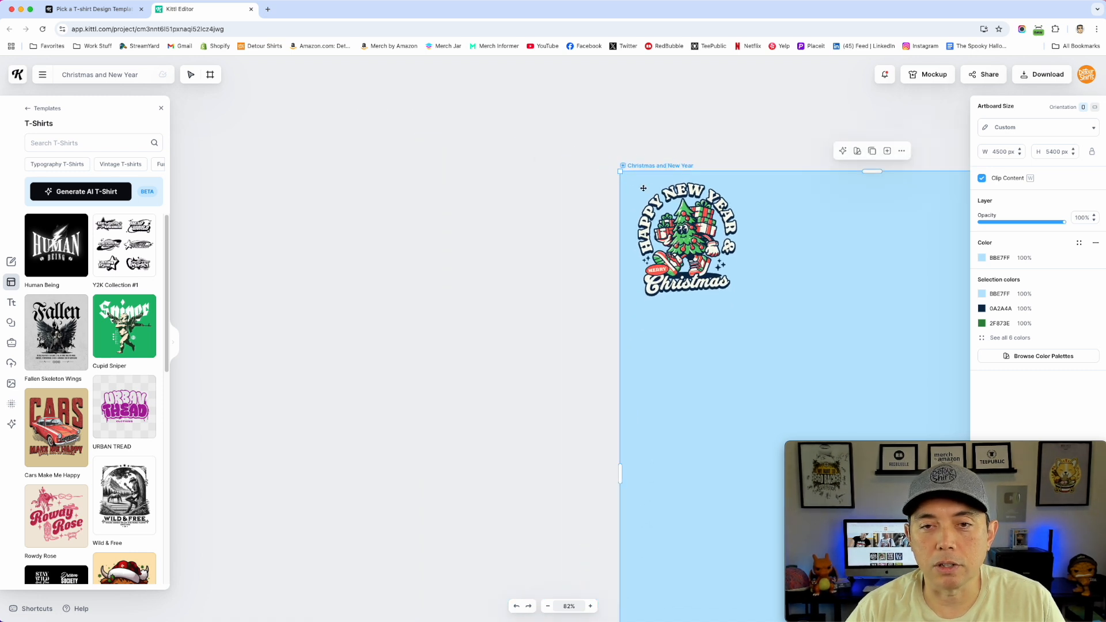
pyautogui.scroll(-5, 555, 171)
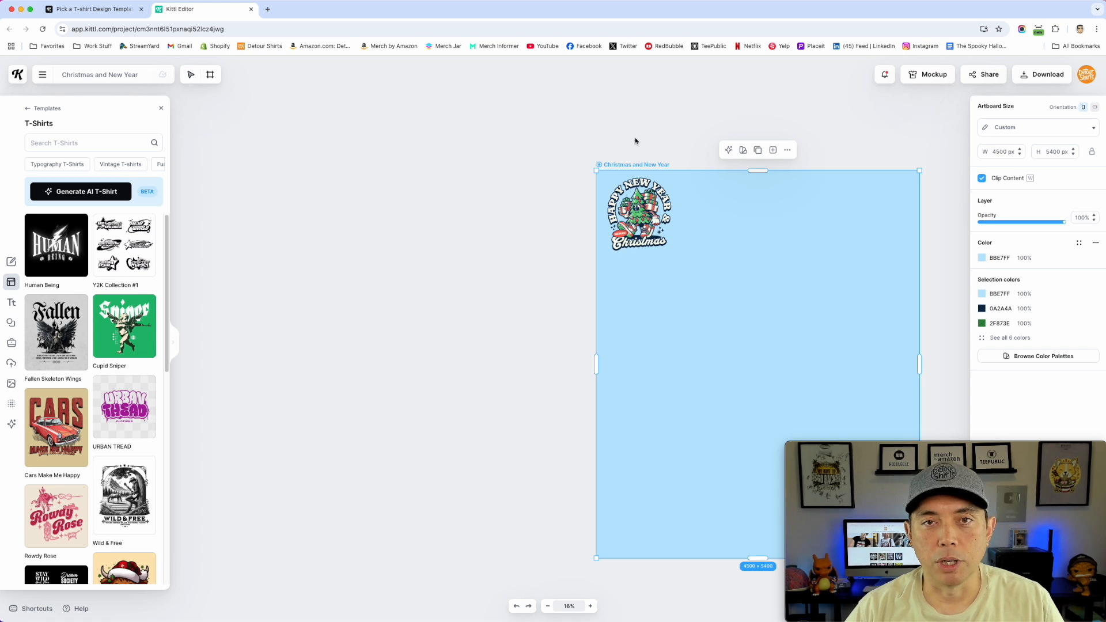
pyautogui.click(733, 163)
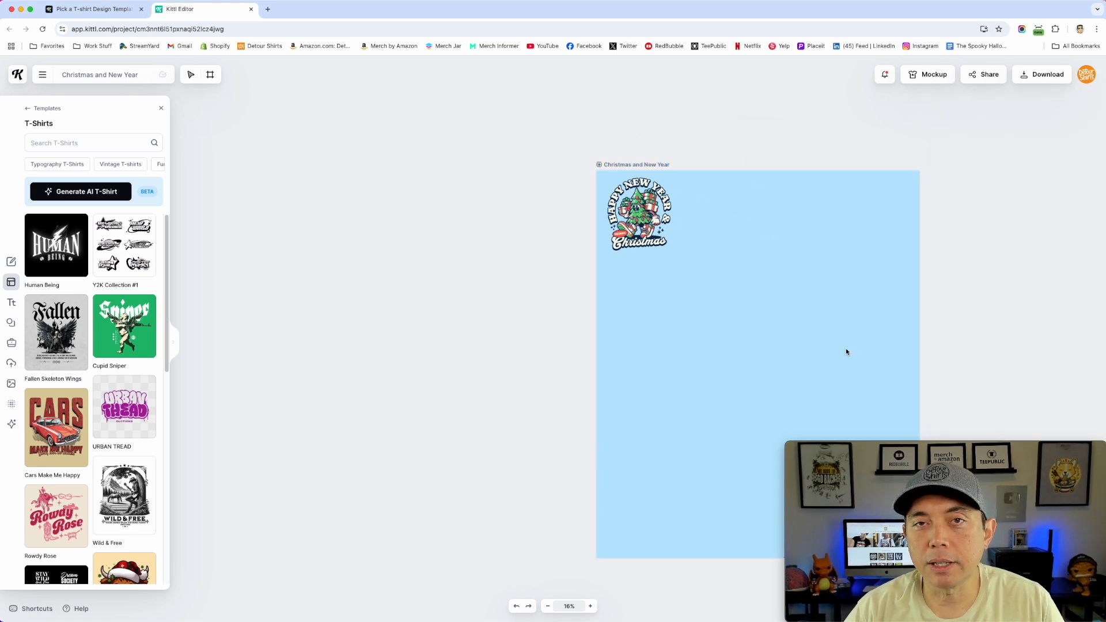
pyautogui.moveTo(735, 209); pyautogui.dragTo(451, 190)
pyautogui.moveTo(283, 137); pyautogui.dragTo(432, 295)
pyautogui.moveTo(385, 235); pyautogui.dragTo(599, 476)
pyautogui.moveTo(498, 309); pyautogui.dragTo(508, 319)
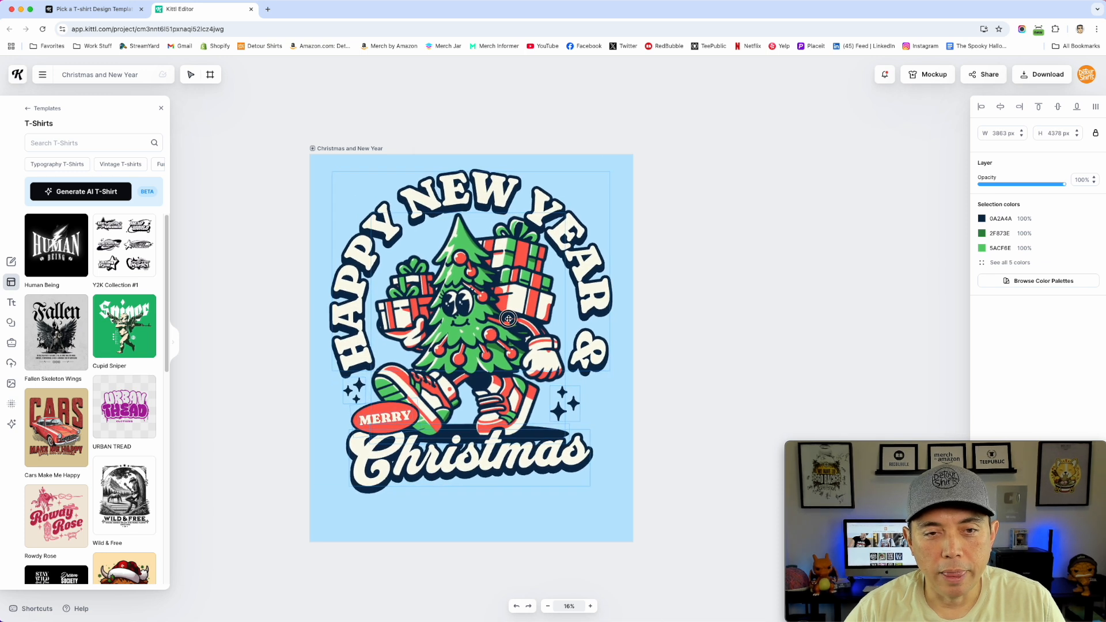
pyautogui.click(748, 196)
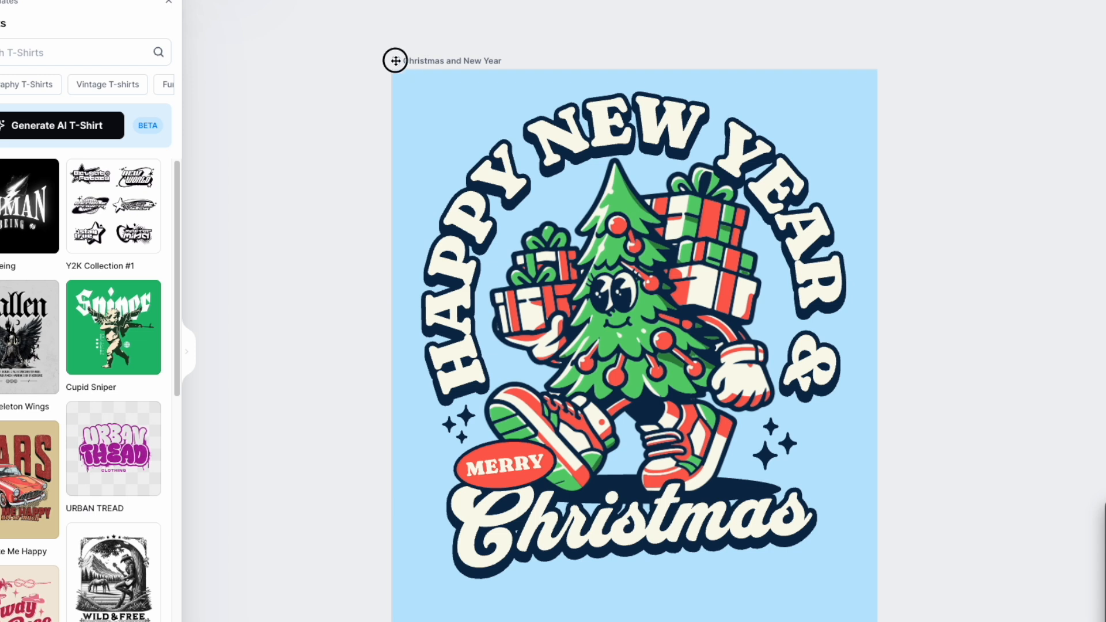
# Look at the Kittl Copilot options for the whole artboard and close them
pyautogui.click(395, 60)
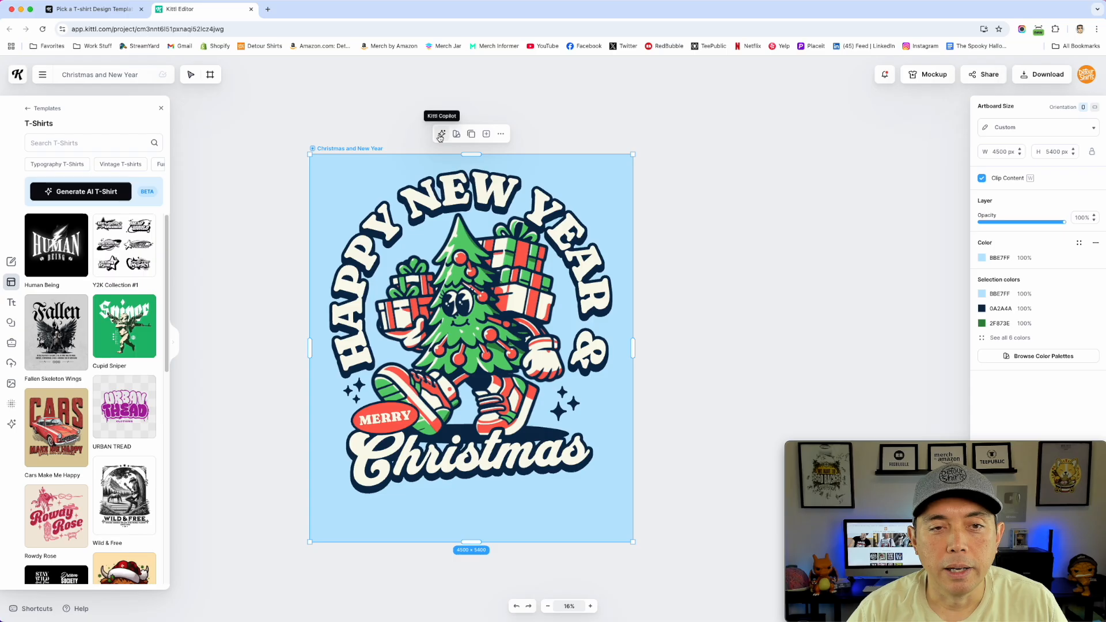
pyautogui.click(586, 40)
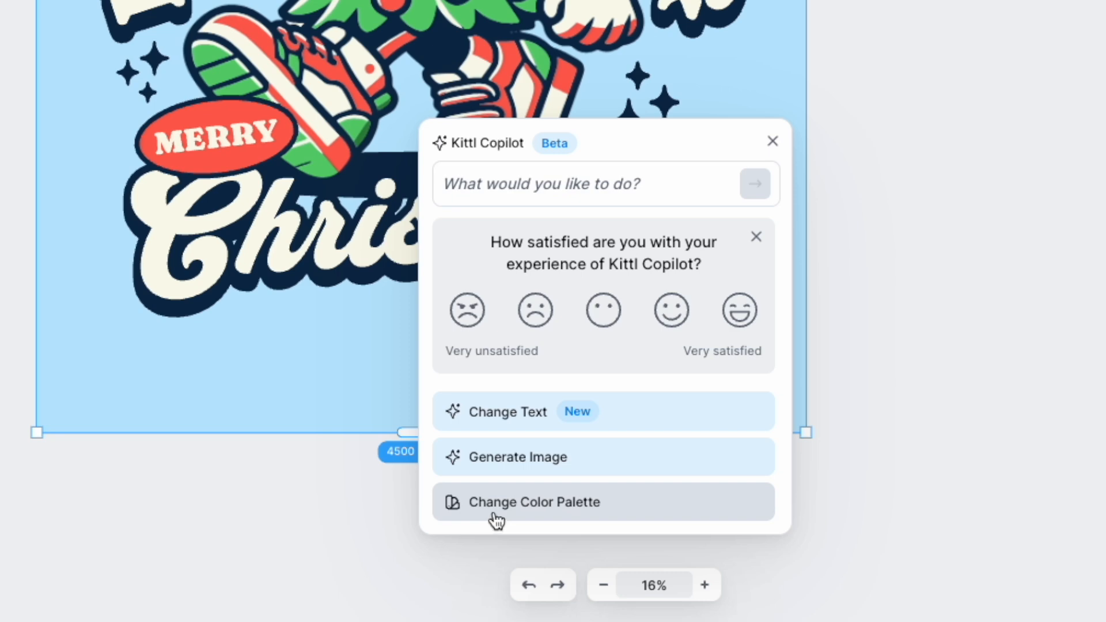
pyautogui.click(757, 308)
pyautogui.click(773, 141)
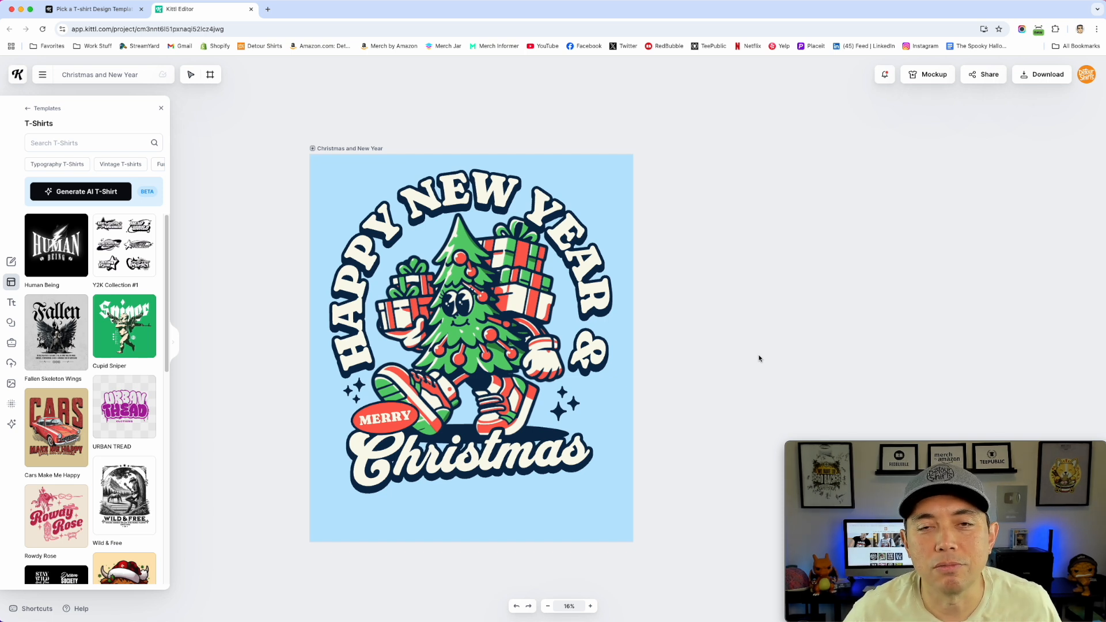
# Open Kittl Copilot's text generation for the curved "HAPPY NEW YEAR &" text, dismissing the satisfaction survey
pyautogui.click(482, 187)
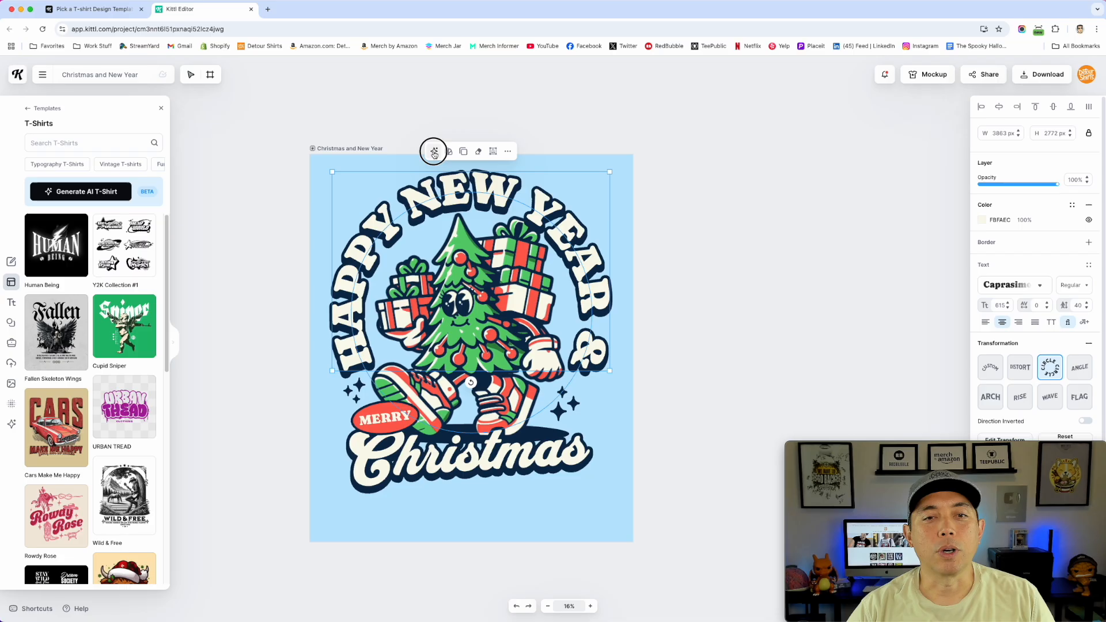
pyautogui.click(441, 61)
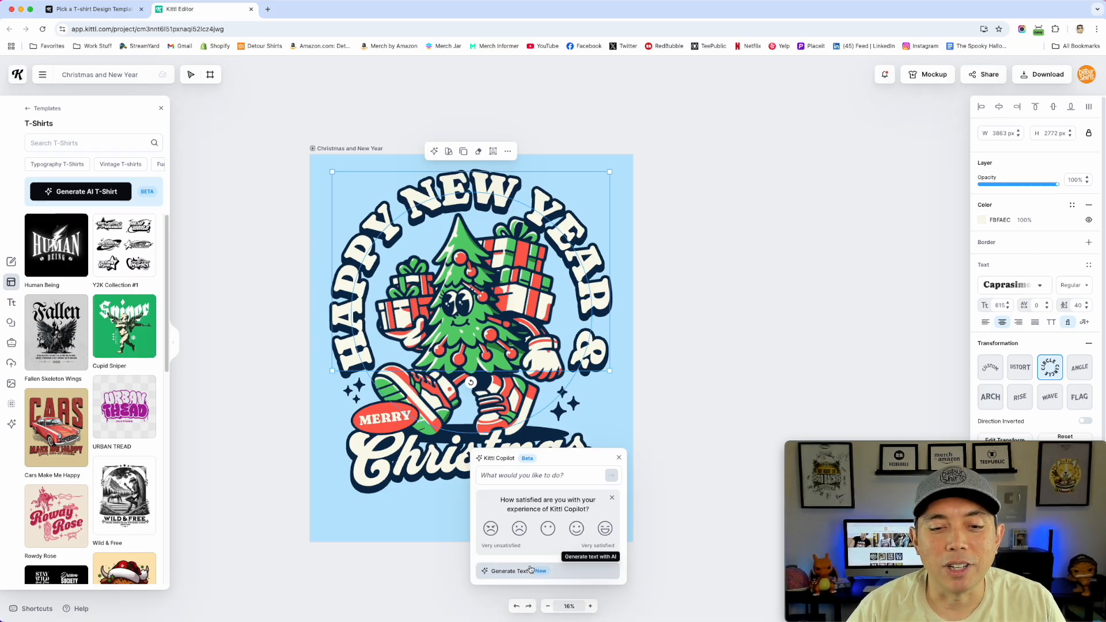
pyautogui.click(612, 498)
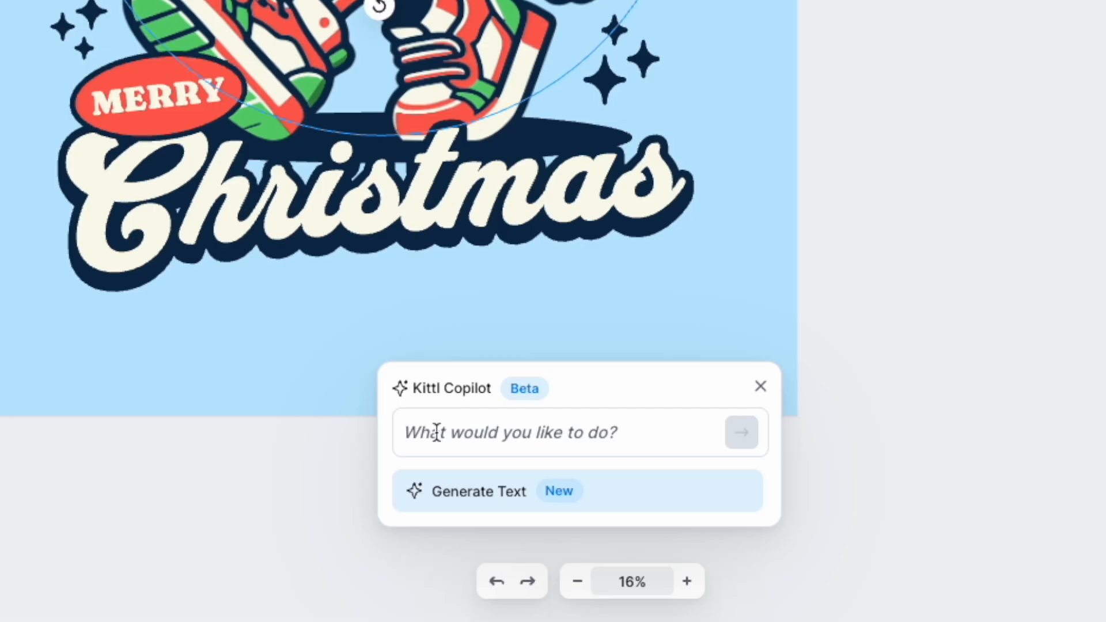
pyautogui.click(471, 502)
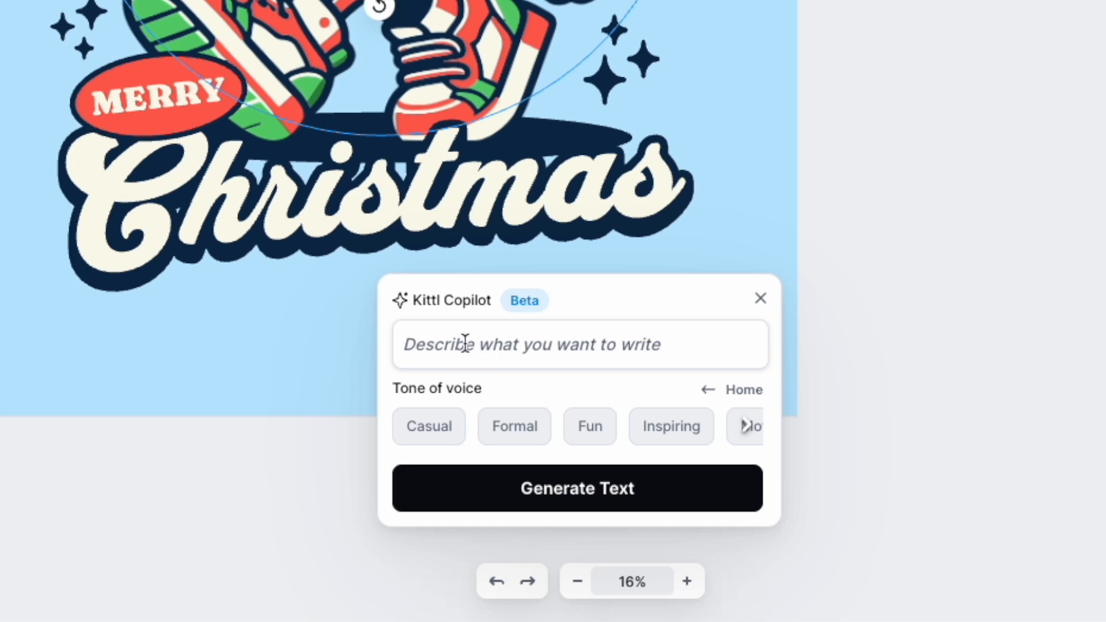
# Enter the text prompt "Funny phrase about 5 words long about a Christmas Tree that can be used on a t-shirt"
pyautogui.write('Funny ph')
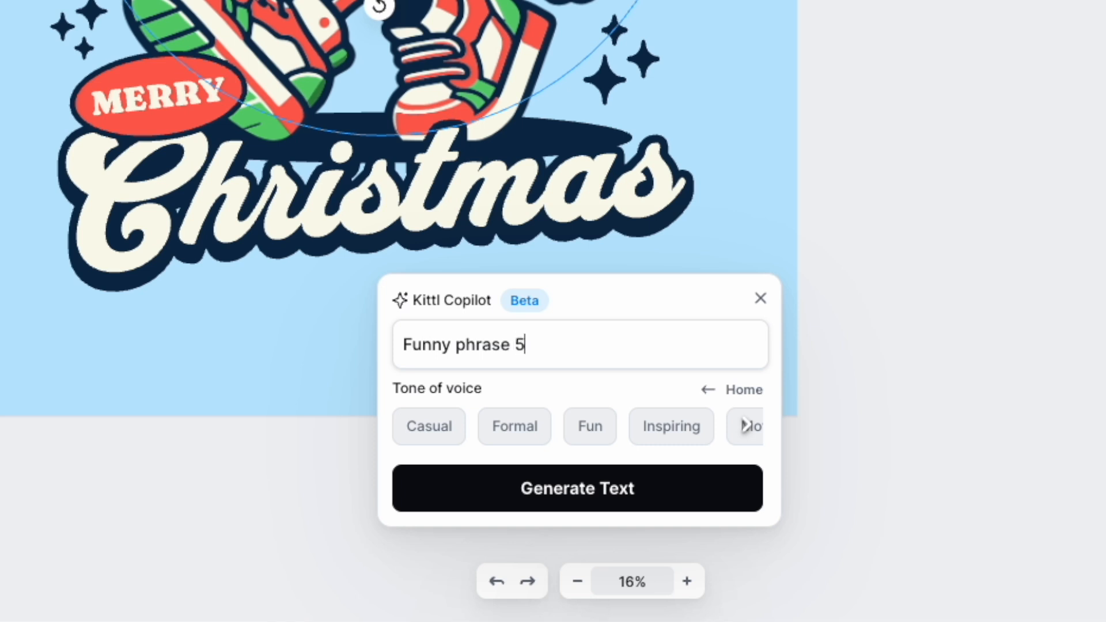
pyautogui.write('rase about 5 words long for ')
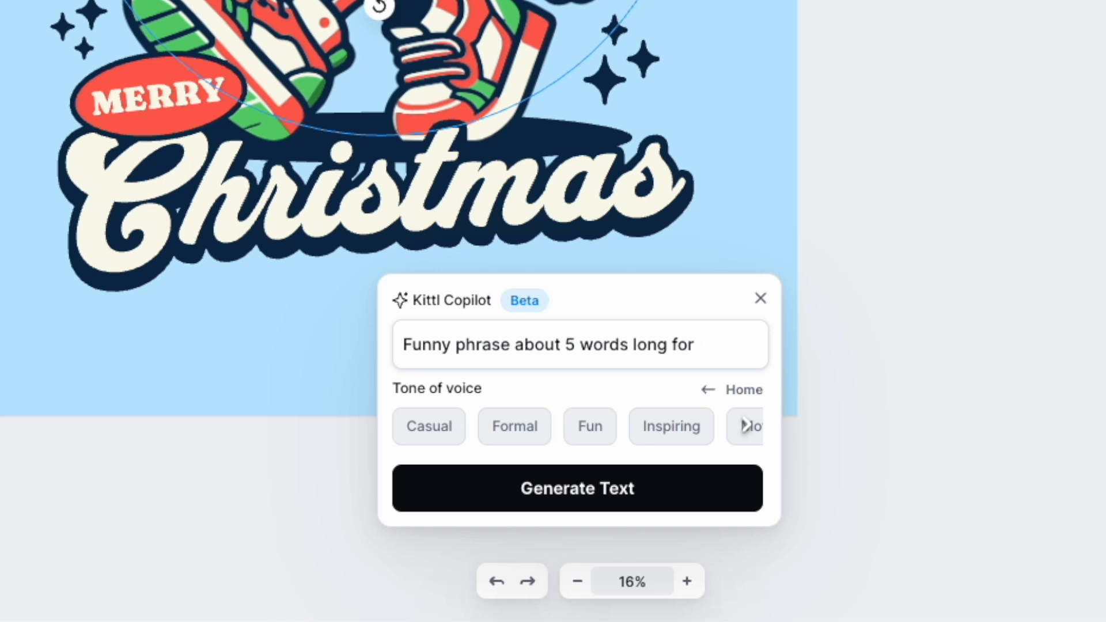
pyautogui.write('a Christmas Tree')
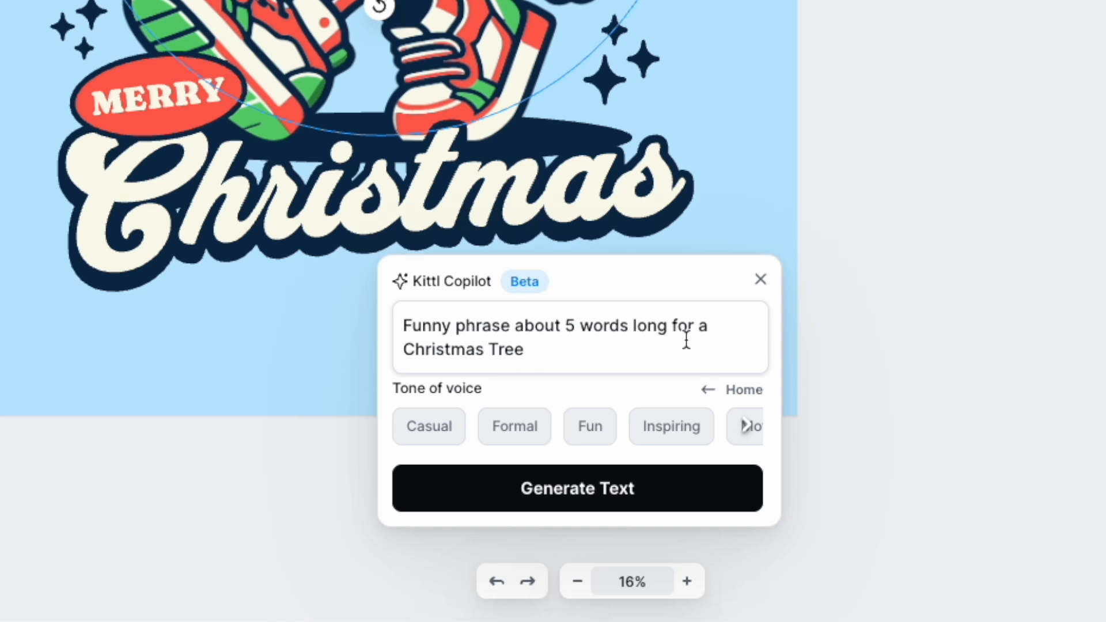
pyautogui.moveTo(674, 325); pyautogui.dragTo(689, 326)
pyautogui.write('about')
pyautogui.press('Down')
pyautogui.write('that')
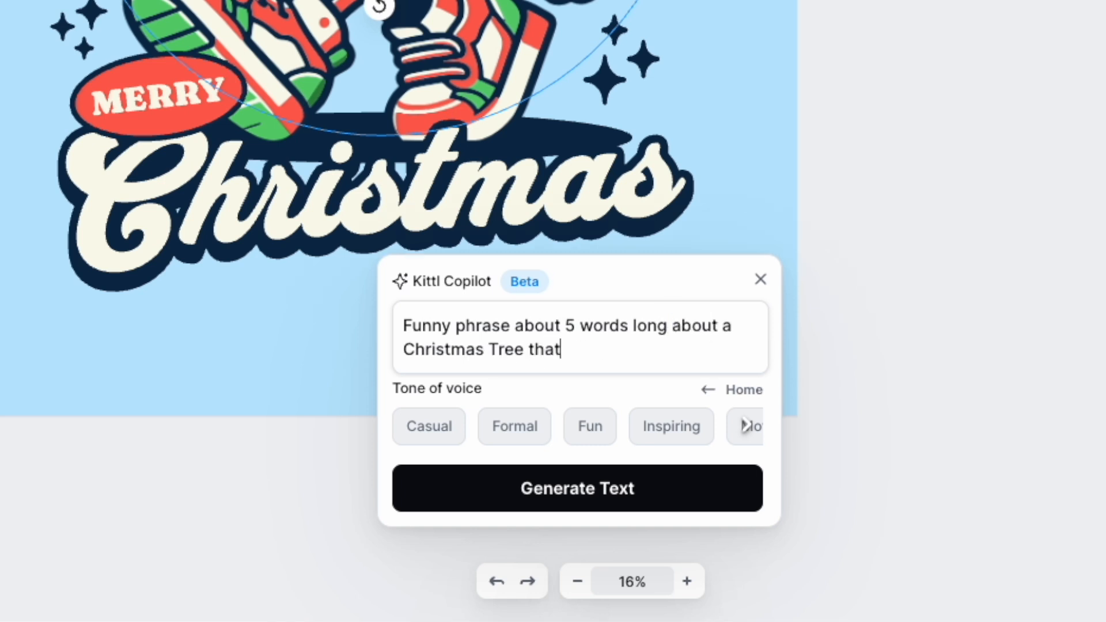
pyautogui.write(' can be used on a t-shirt')
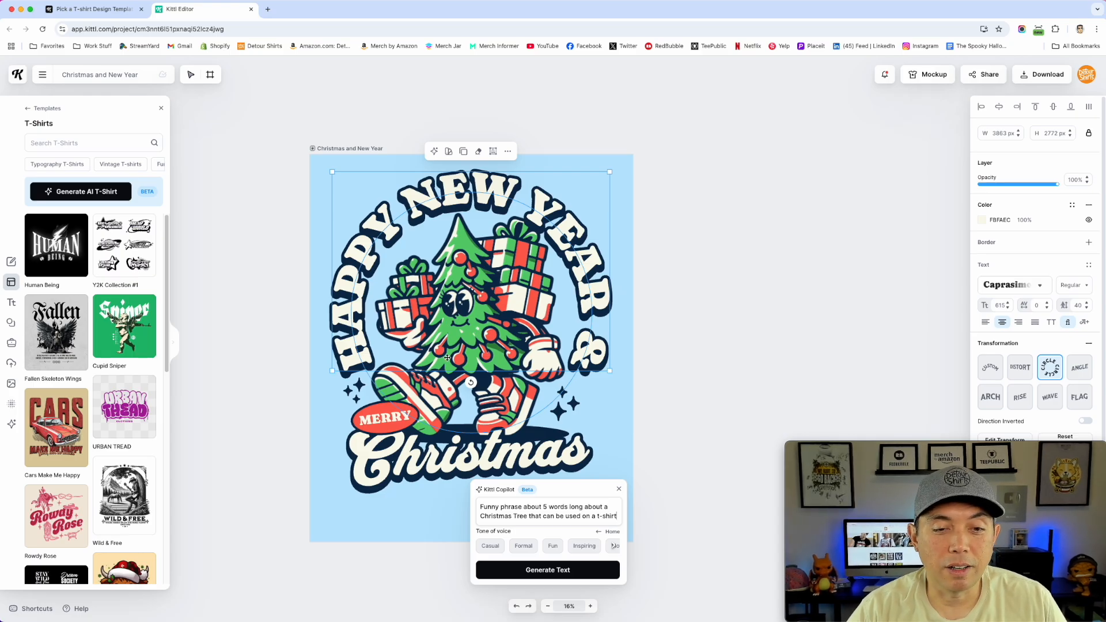
# Choose the Fun tone of voice and generate text suggestions from the prompt
pyautogui.click(519, 550)
pyautogui.click(552, 546)
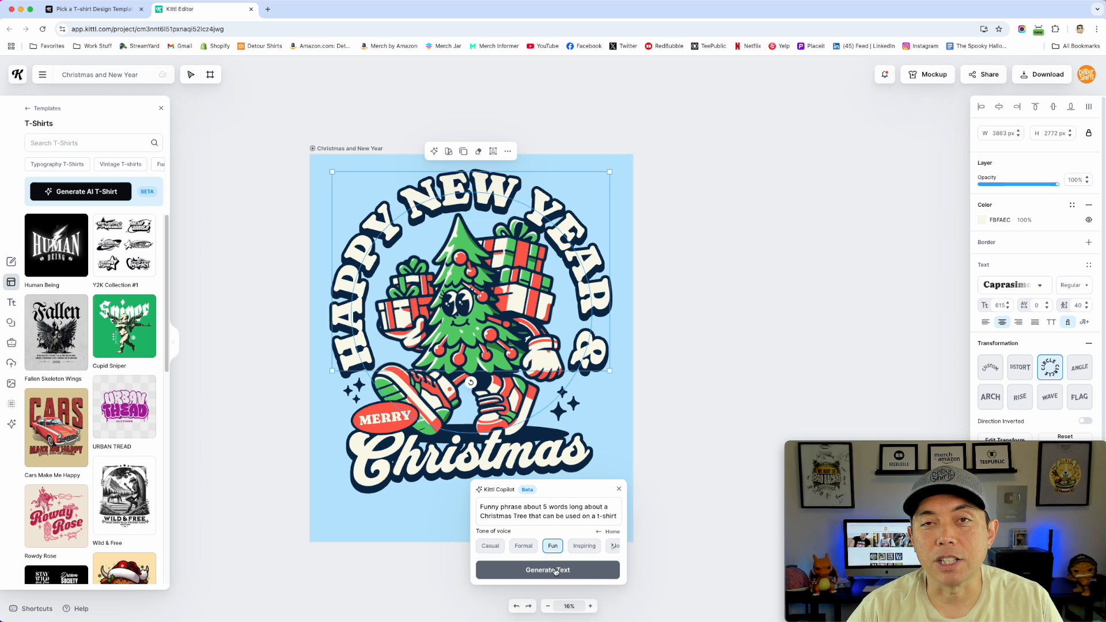
pyautogui.click(555, 570)
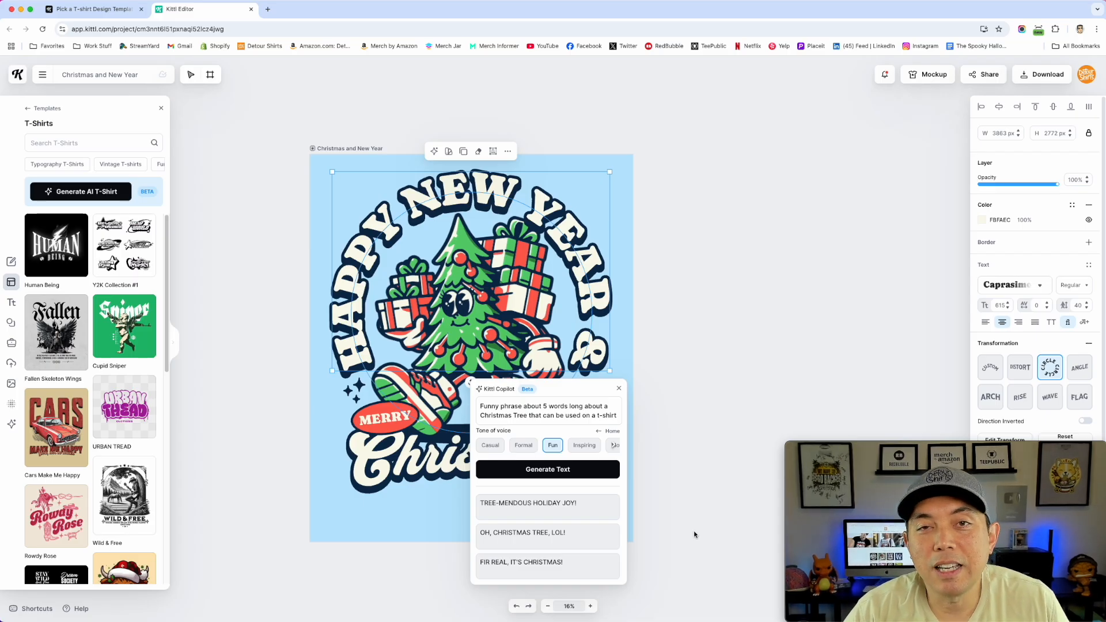
# Apply the generated suggestion "TREE-MENDOUS HOLIDAY JOY!" to the curved text and deselect it
pyautogui.moveTo(556, 505)
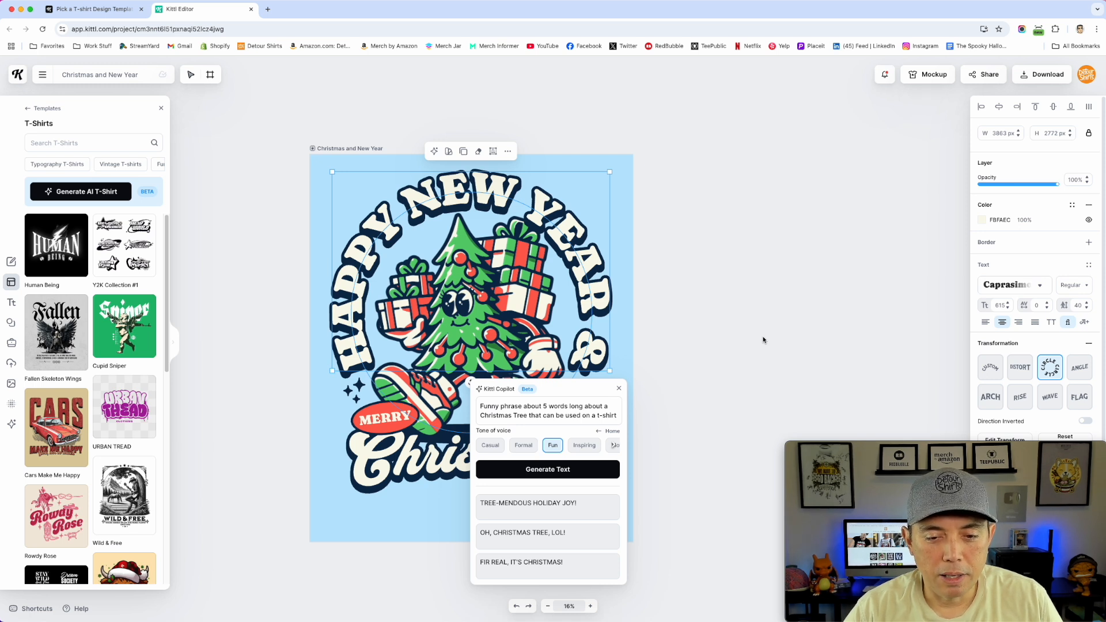
pyautogui.click(553, 508)
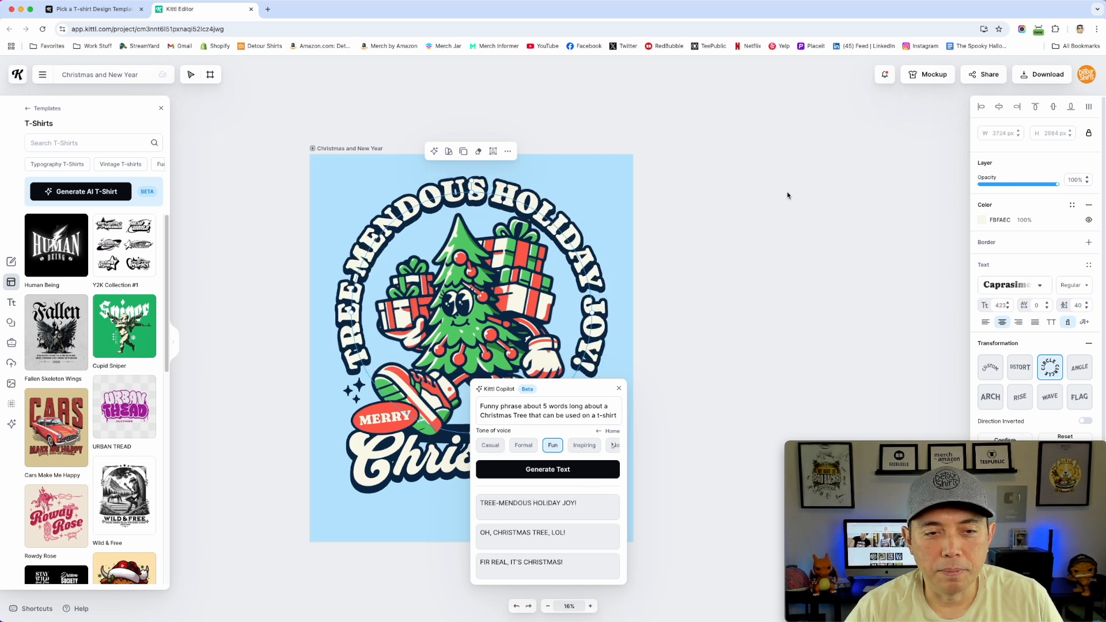
pyautogui.click(784, 196)
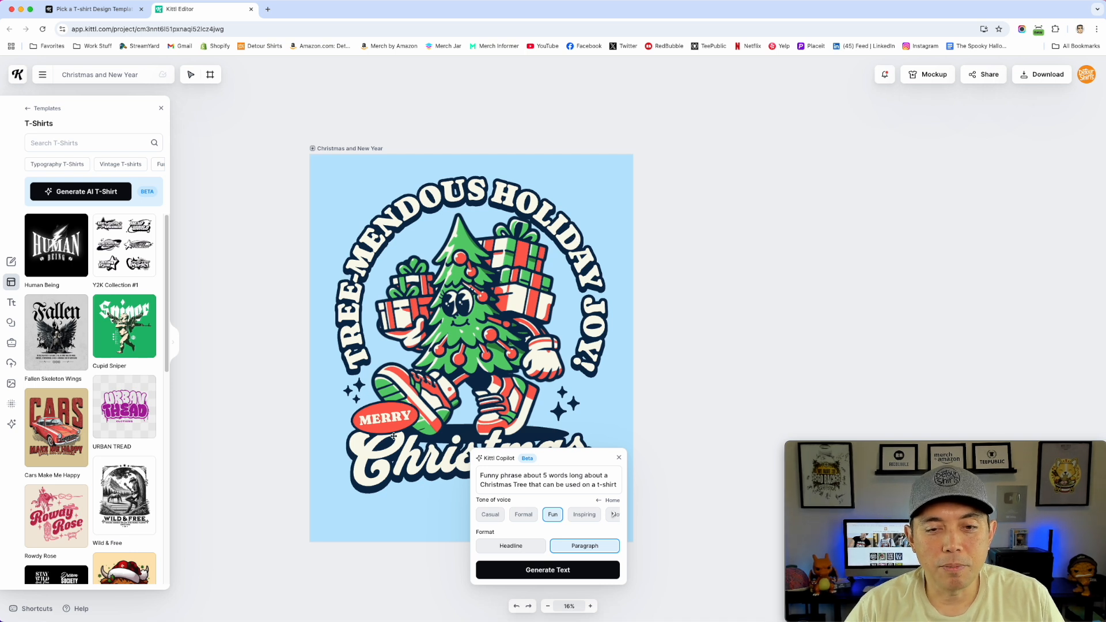
# Replace the "Christmas" script text with "Holiday Joy" and close Kittl Copilot
pyautogui.click(399, 471)
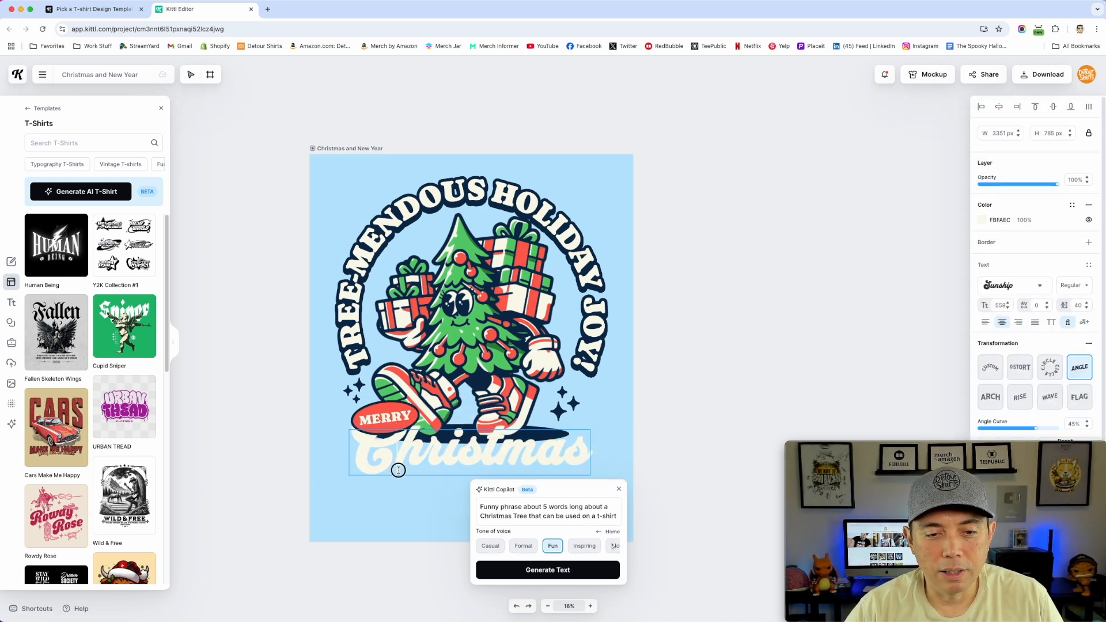
pyautogui.write('Hol')
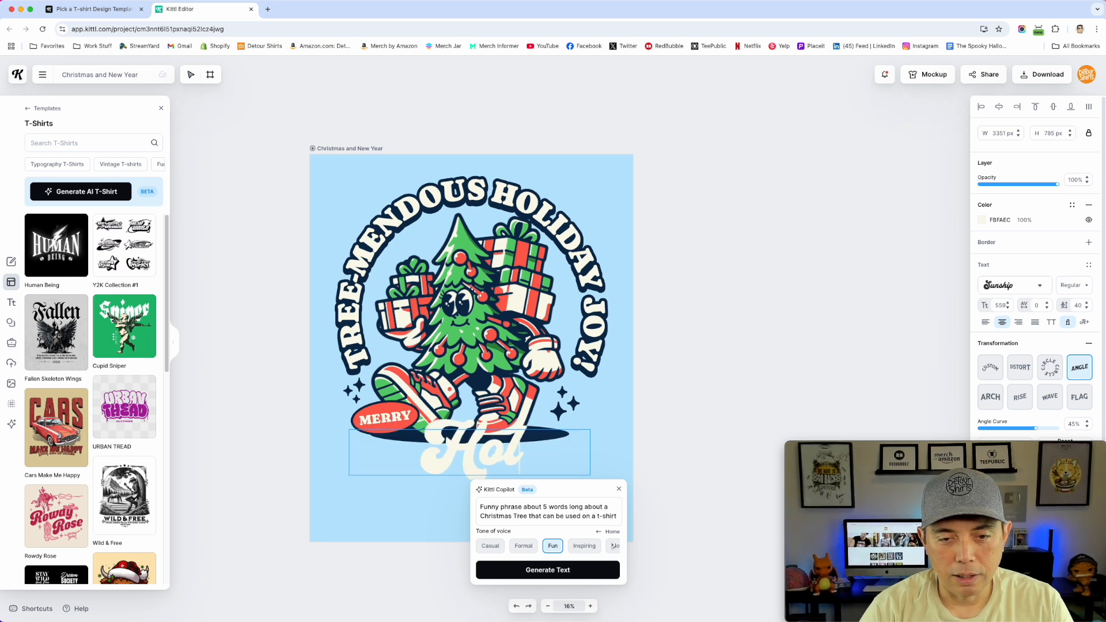
pyautogui.write('iday Joy')
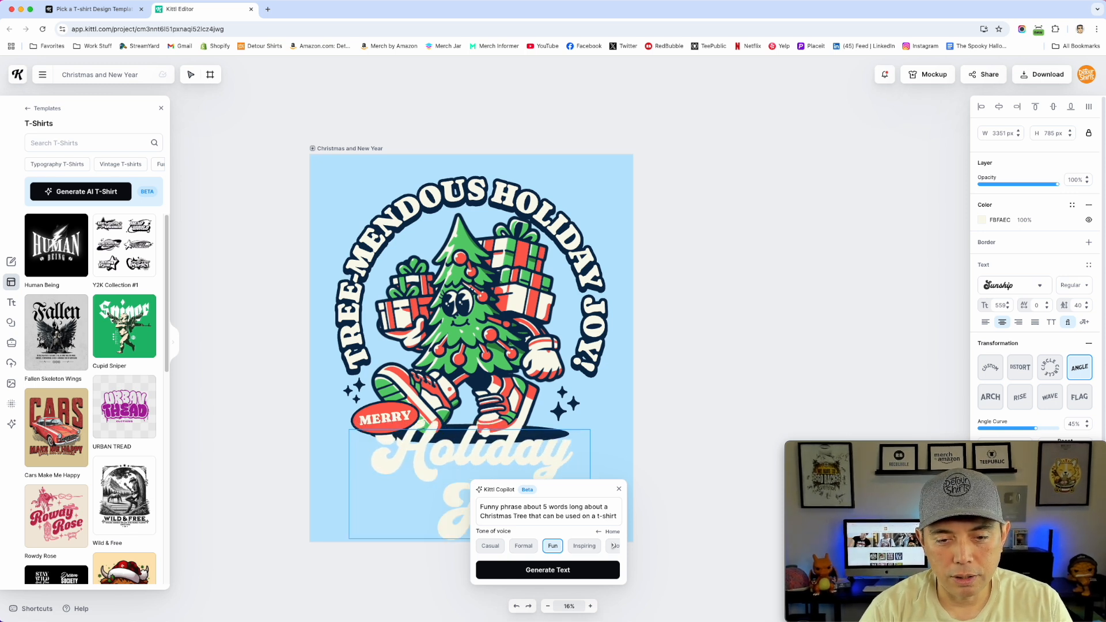
pyautogui.click(647, 362)
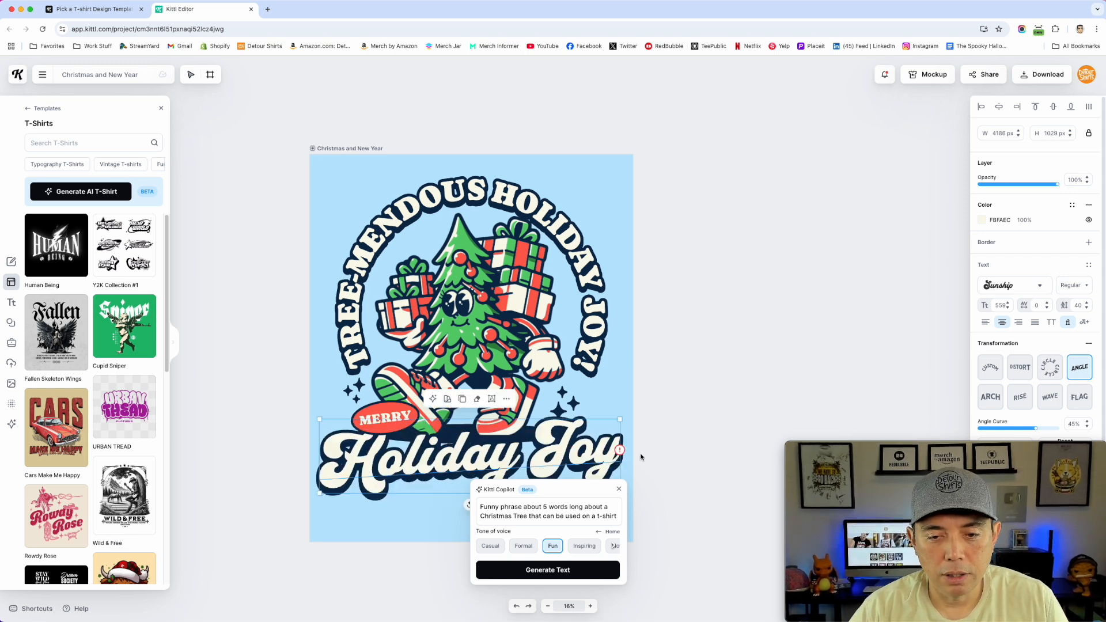
pyautogui.click(618, 489)
# Shorten the curved text above the tree to "TREE-MENDOUS"
pyautogui.click(580, 242)
pyautogui.doubleClick(514, 193)
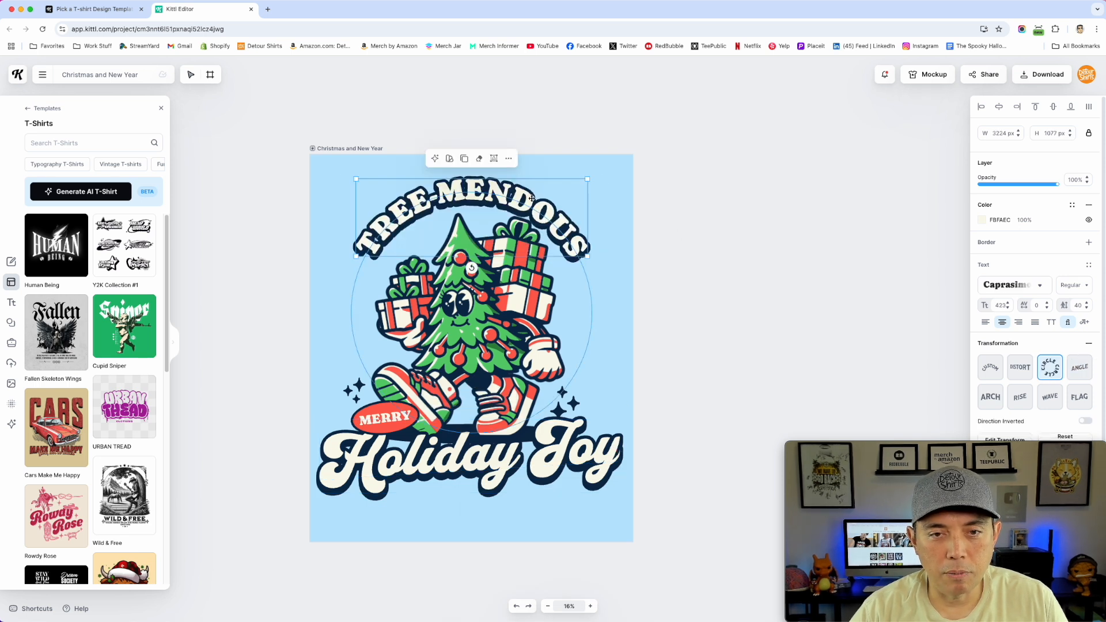
pyautogui.doubleClick(532, 198)
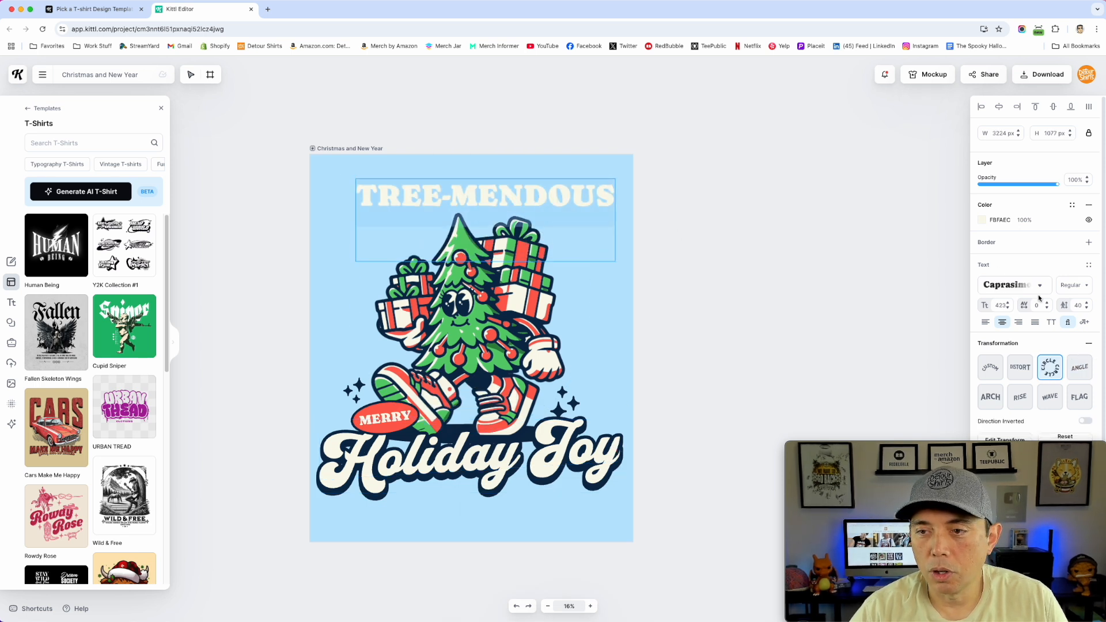
# Increase the font size of the curved "TREE-MENDOUS" text to 675
pyautogui.click(1007, 302)
pyautogui.click(1008, 302)
pyautogui.click(1007, 302)
pyautogui.click(1008, 303)
pyautogui.click(1008, 303)
pyautogui.click(1007, 302)
pyautogui.click(1008, 302)
pyautogui.click(1008, 302)
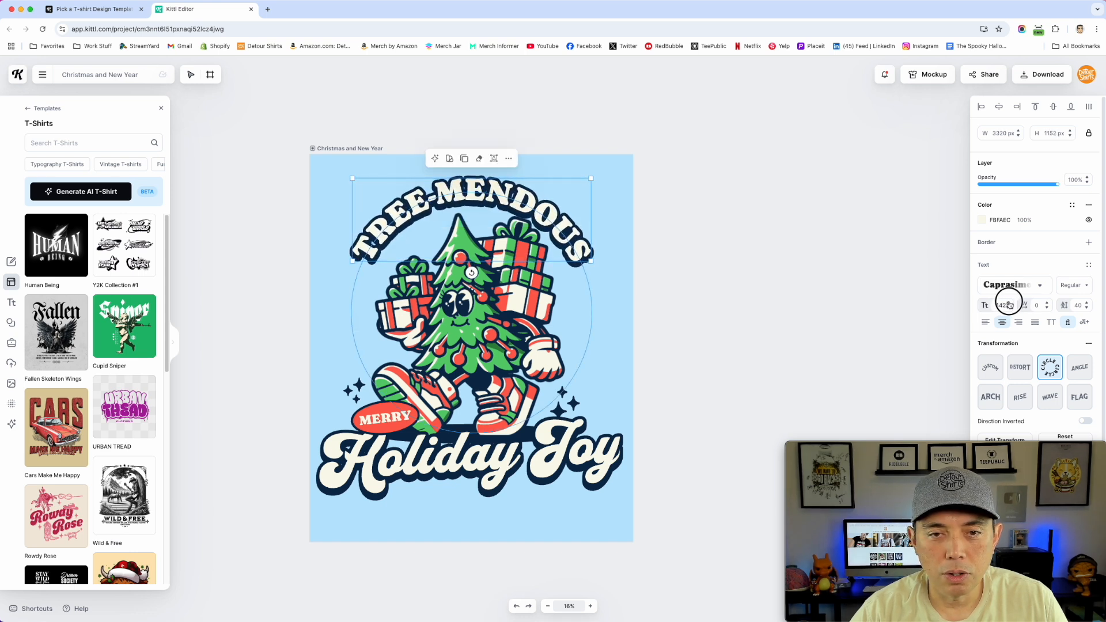
pyautogui.click(1009, 303)
pyautogui.click(1009, 303)
pyautogui.click(1009, 303)
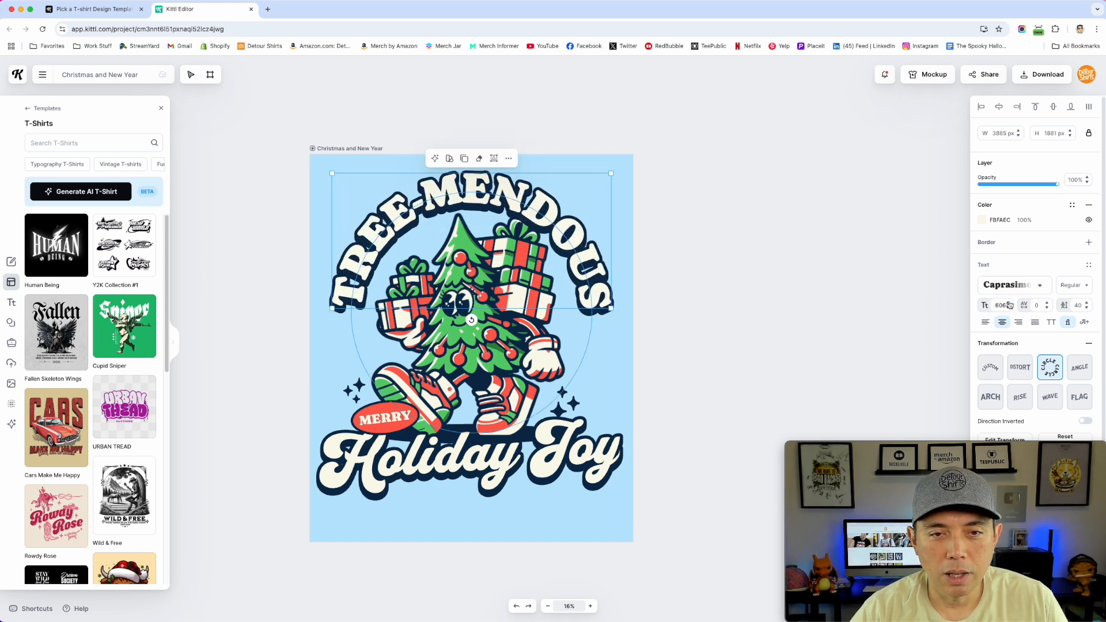
pyautogui.click(1009, 304)
pyautogui.click(1009, 303)
pyautogui.click(1009, 303)
pyautogui.click(1009, 304)
pyautogui.click(1009, 304)
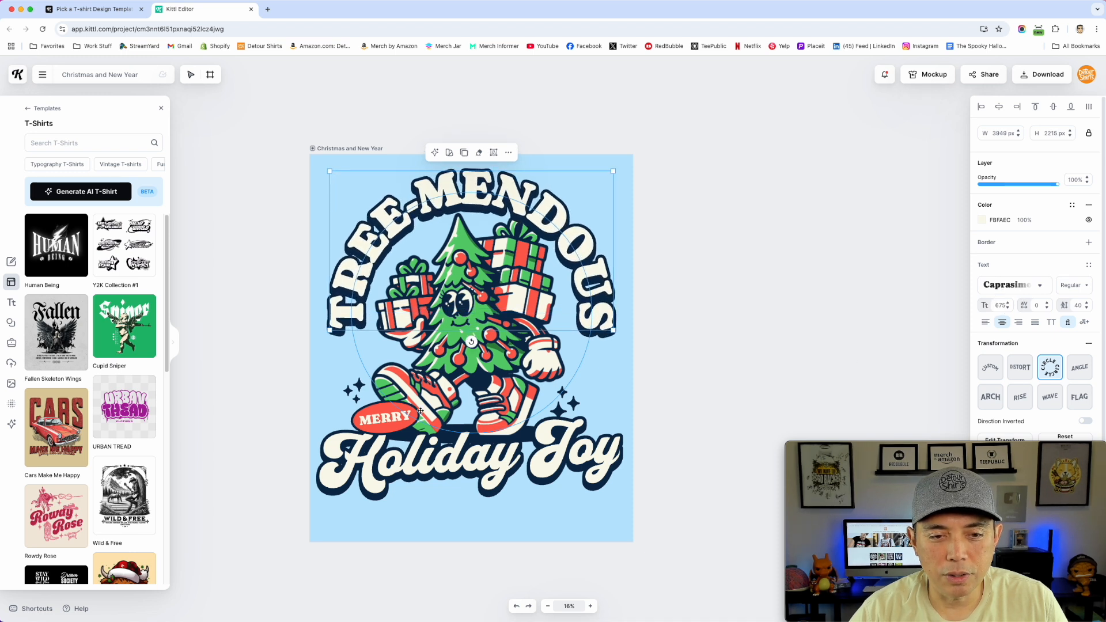
# Delete the red "MERRY" badge above the "Holiday Joy" text
pyautogui.click(381, 411)
pyautogui.press('BackSpace')
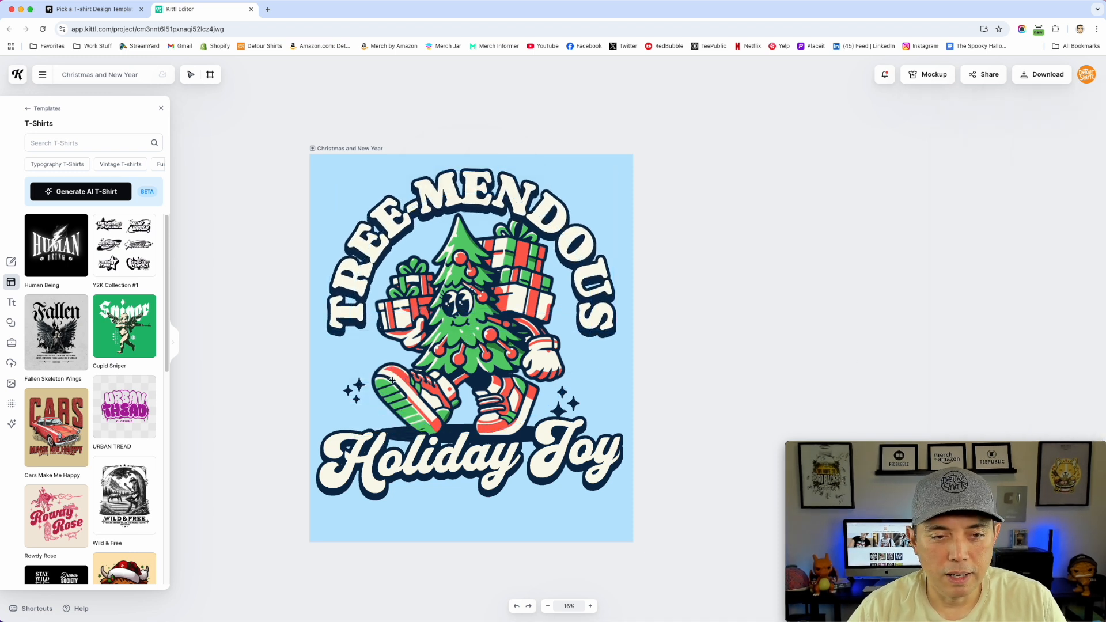
# Rearrange the layer order of the Christmas tree illustration and the curved "TREE-MENDOUS" text where they overlap
pyautogui.click(502, 272)
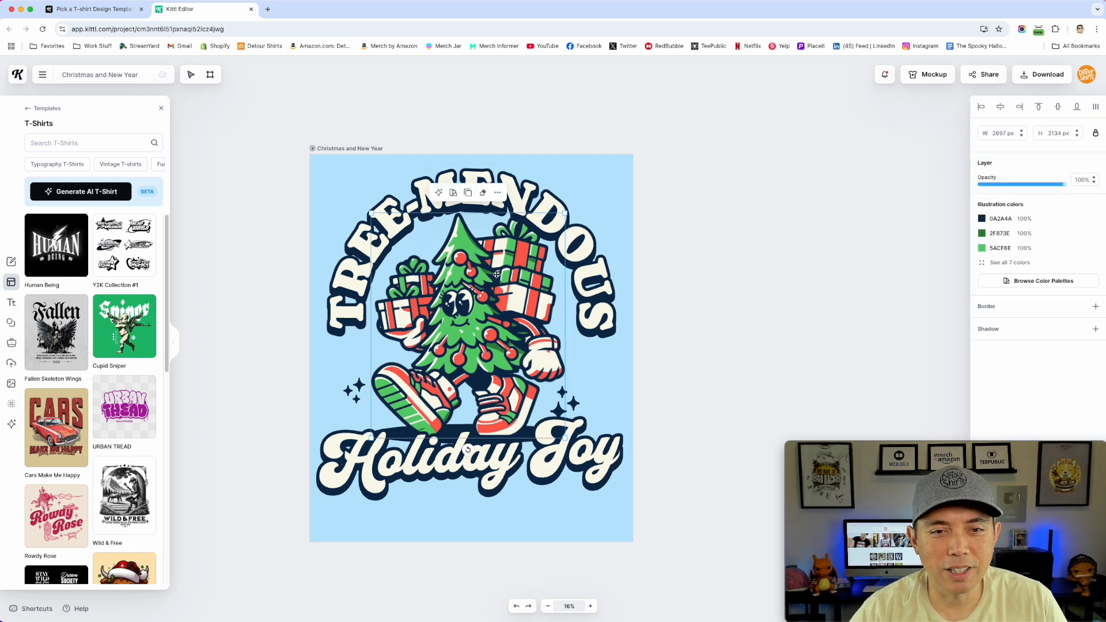
pyautogui.rightClick(497, 275)
pyautogui.click(514, 433)
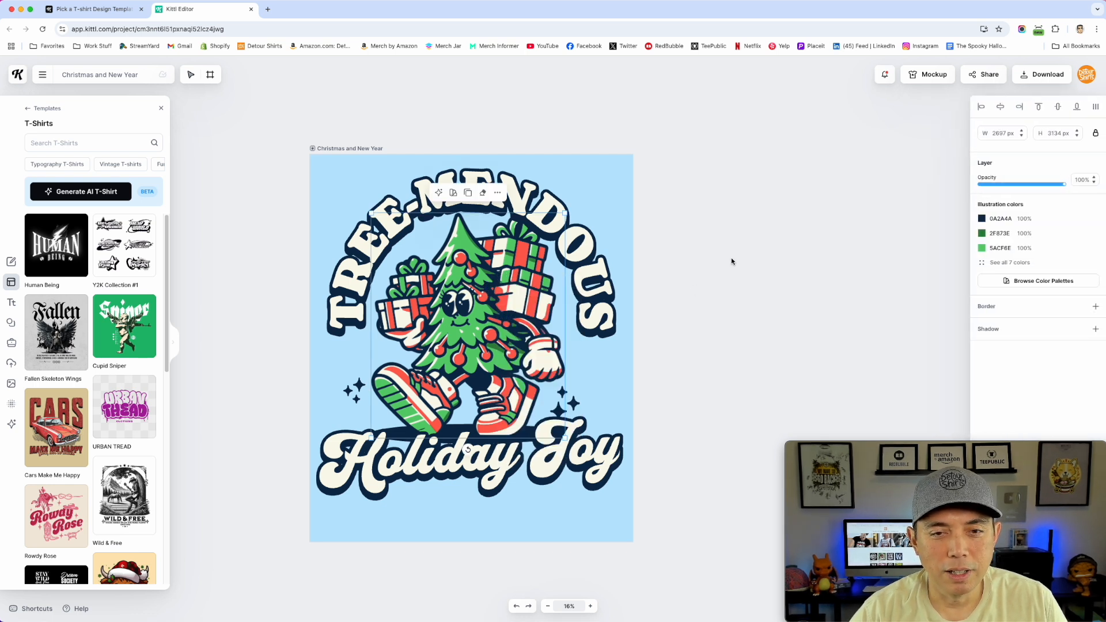
pyautogui.click(736, 279)
pyautogui.click(547, 212)
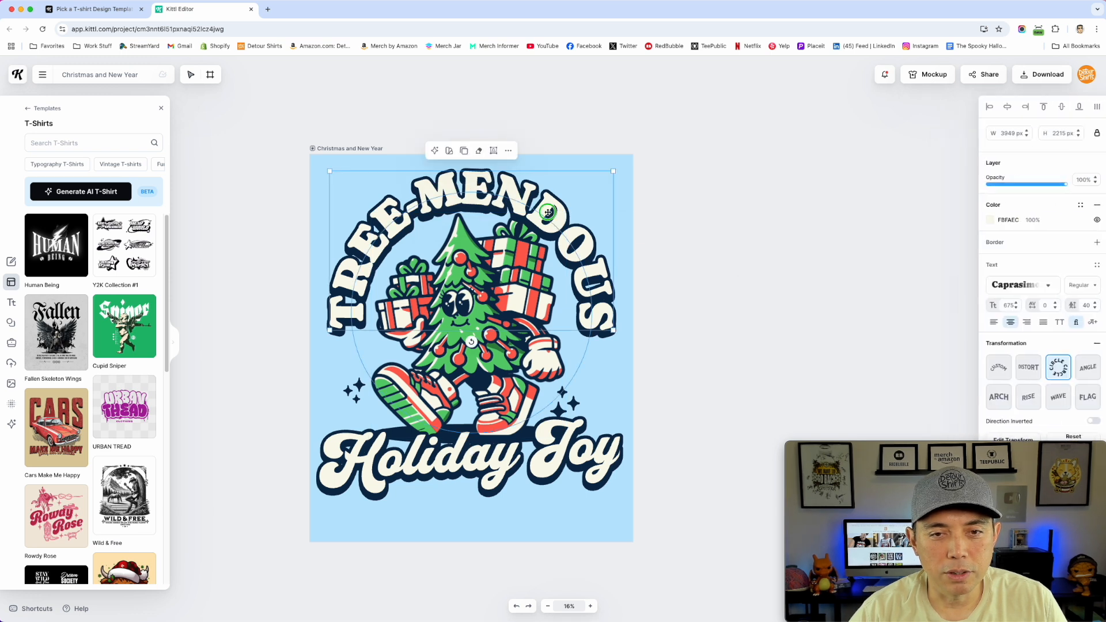
pyautogui.rightClick(547, 211)
pyautogui.click(571, 357)
pyautogui.click(757, 254)
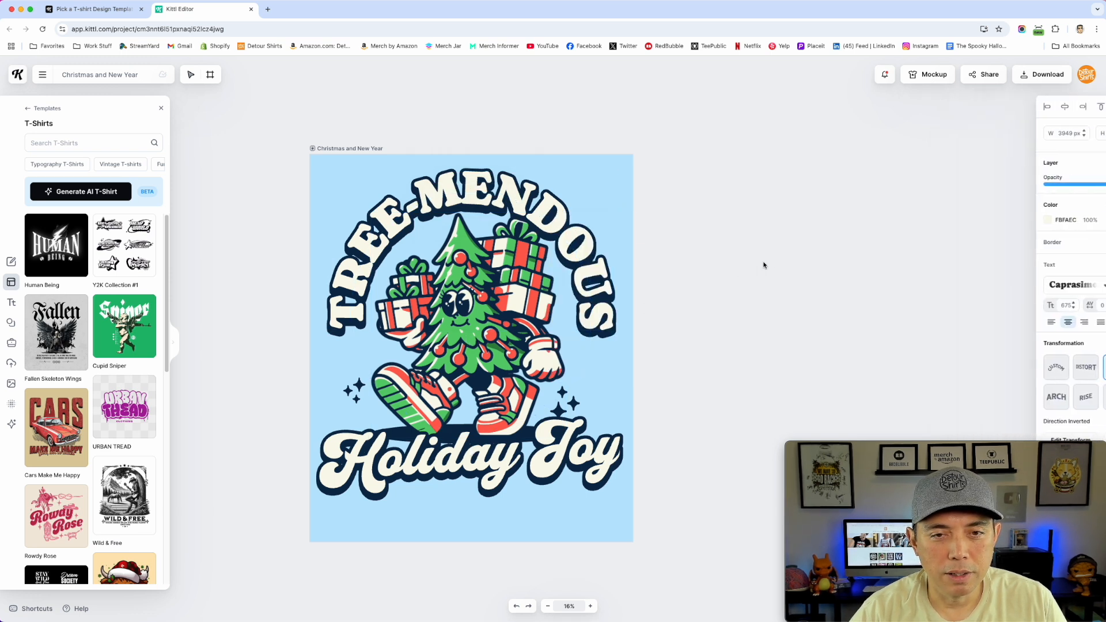
# Nudge the tree illustration and "Holiday Joy" text slightly up, and move both sparkle clusters up beside the tree
pyautogui.click(519, 291)
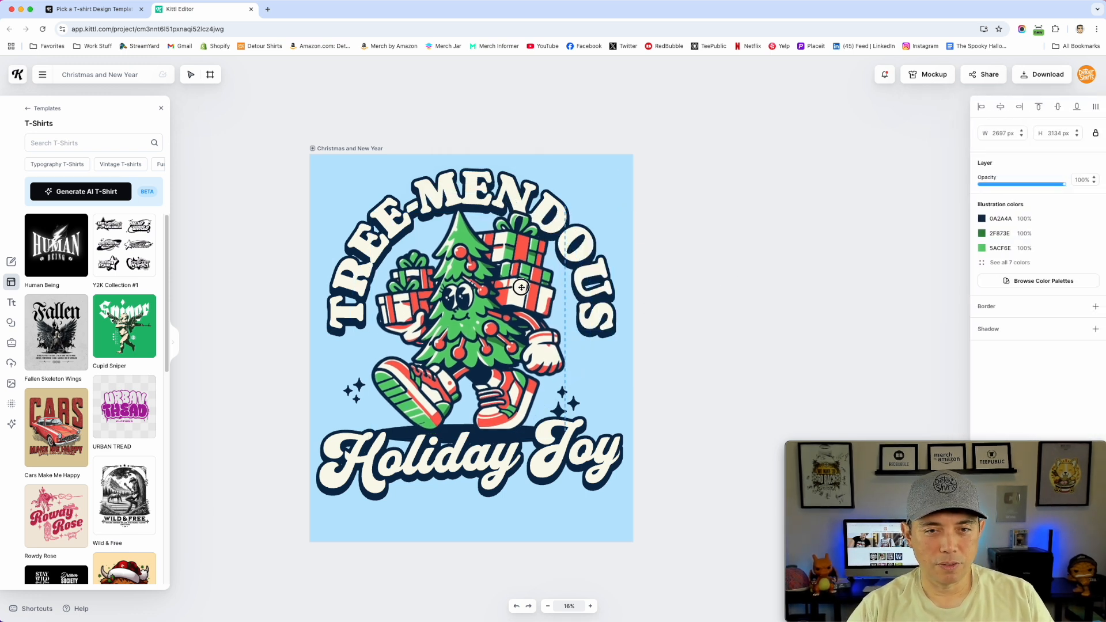
pyautogui.moveTo(569, 402); pyautogui.dragTo(590, 363)
pyautogui.moveTo(359, 384); pyautogui.dragTo(373, 344)
pyautogui.click(547, 463)
pyautogui.moveTo(547, 463); pyautogui.dragTo(547, 451)
pyautogui.click(705, 334)
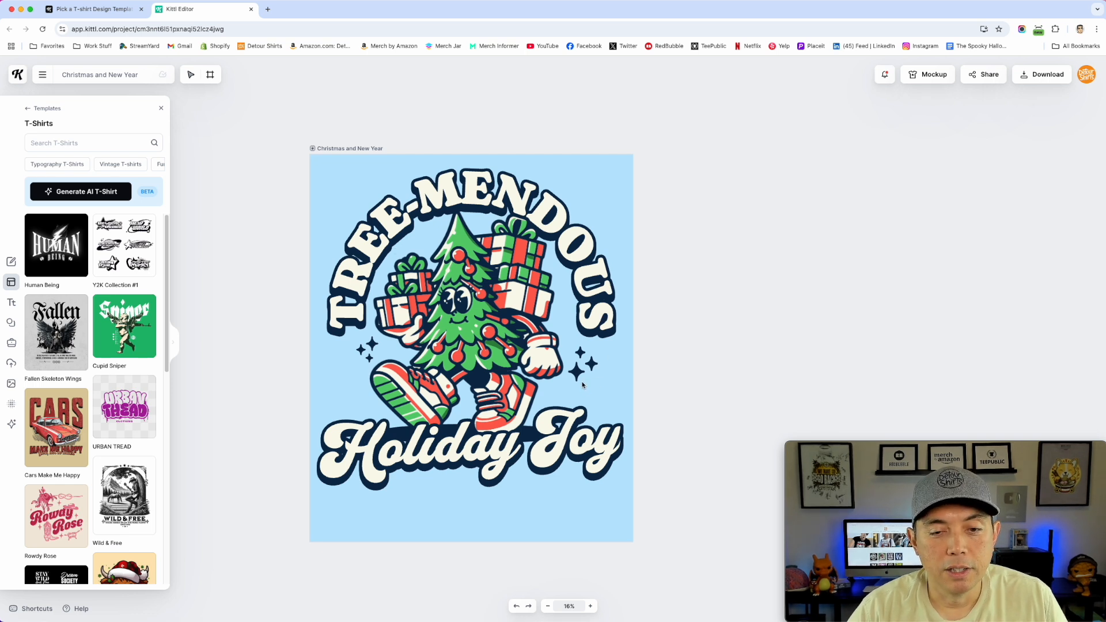
# Duplicate the sparkle cluster beside the glove just below the original and browse Kittl Copilot's suggested replacement assets for the copy
pyautogui.click(591, 364)
pyautogui.moveTo(591, 364); pyautogui.dragTo(607, 389)
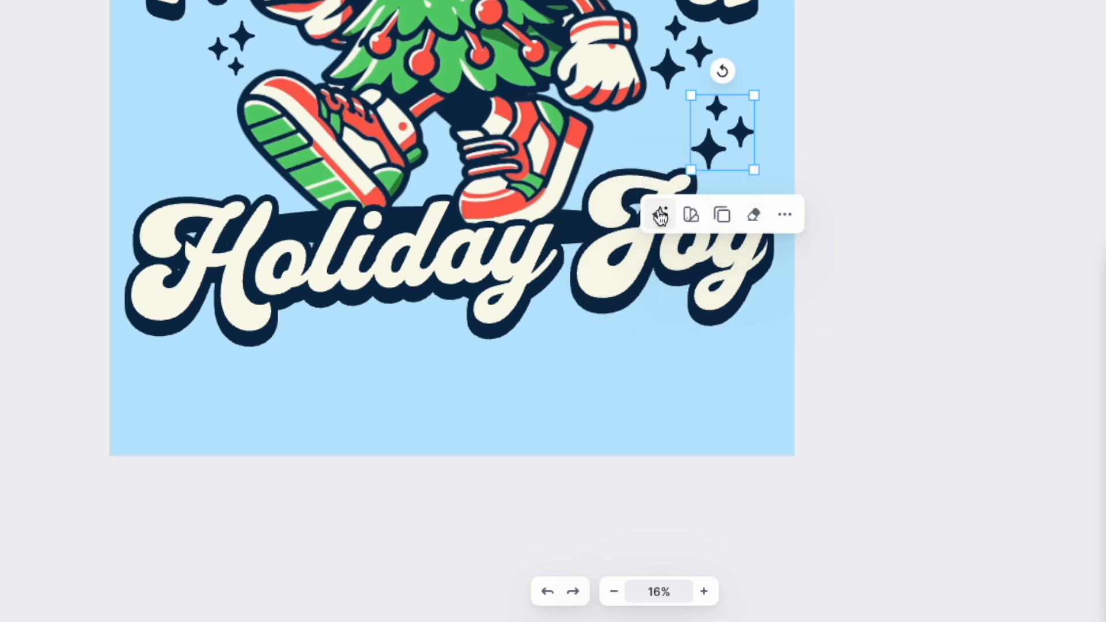
pyautogui.click(660, 215)
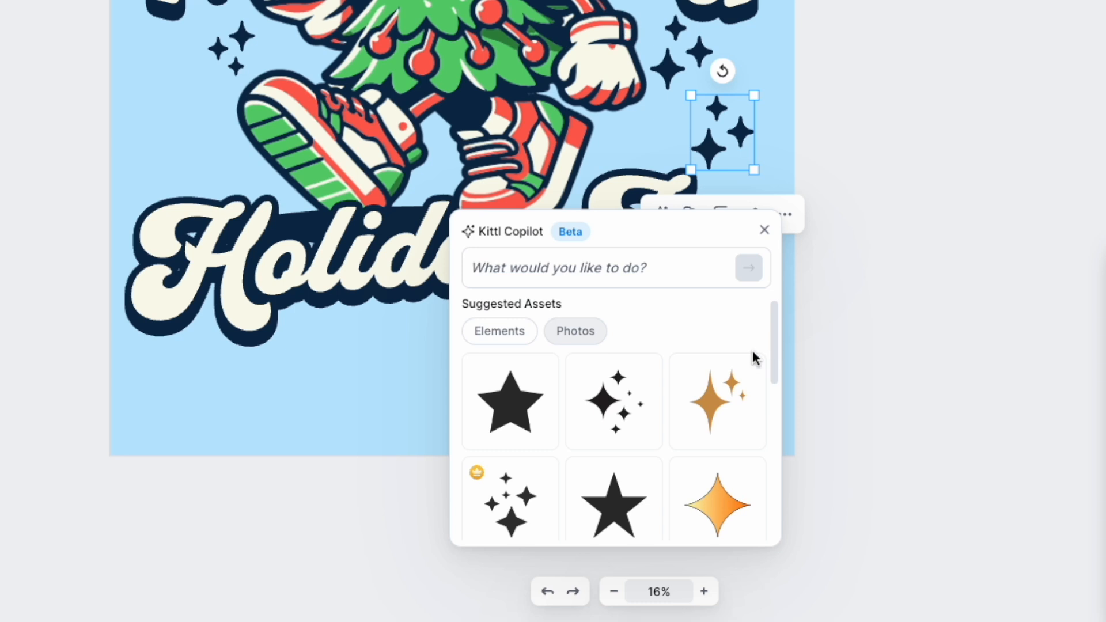
pyautogui.scroll(-8, 752, 351)
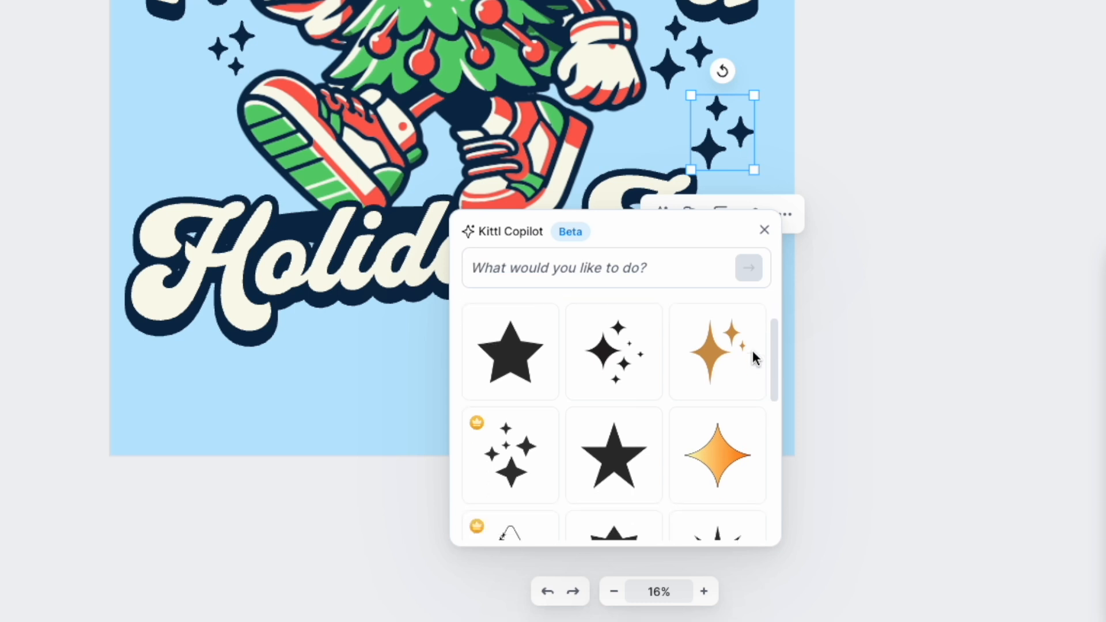
pyautogui.moveTo(753, 355)
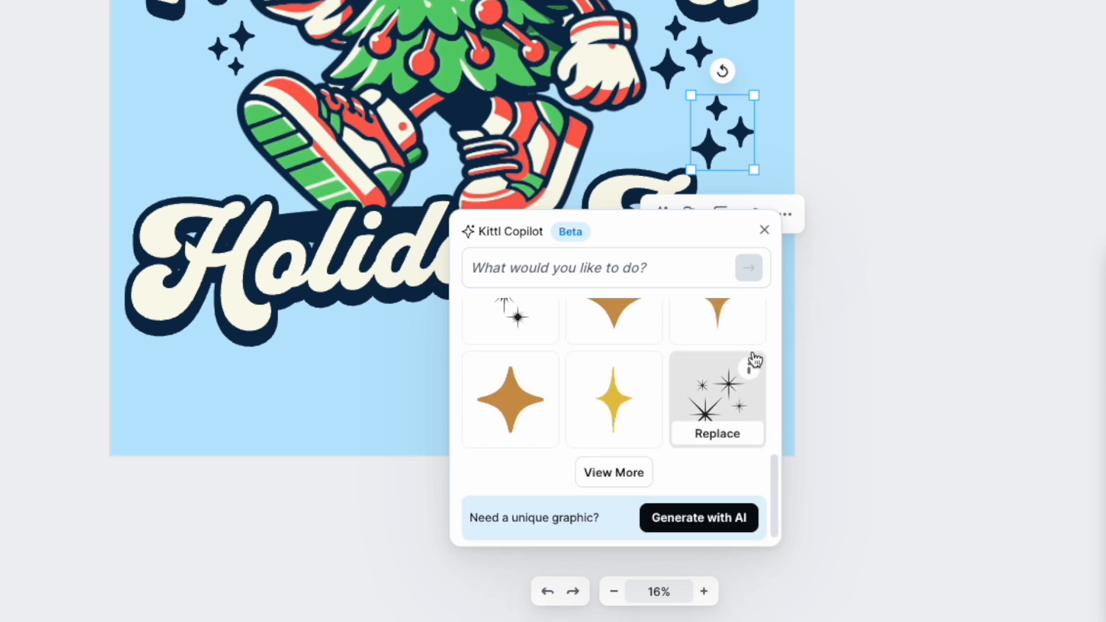
pyautogui.scroll(8, 754, 357)
# Ask Kittl Copilot for "A holly" and insert the dark green three-leaf holly with red berries from the results
pyautogui.click(513, 261)
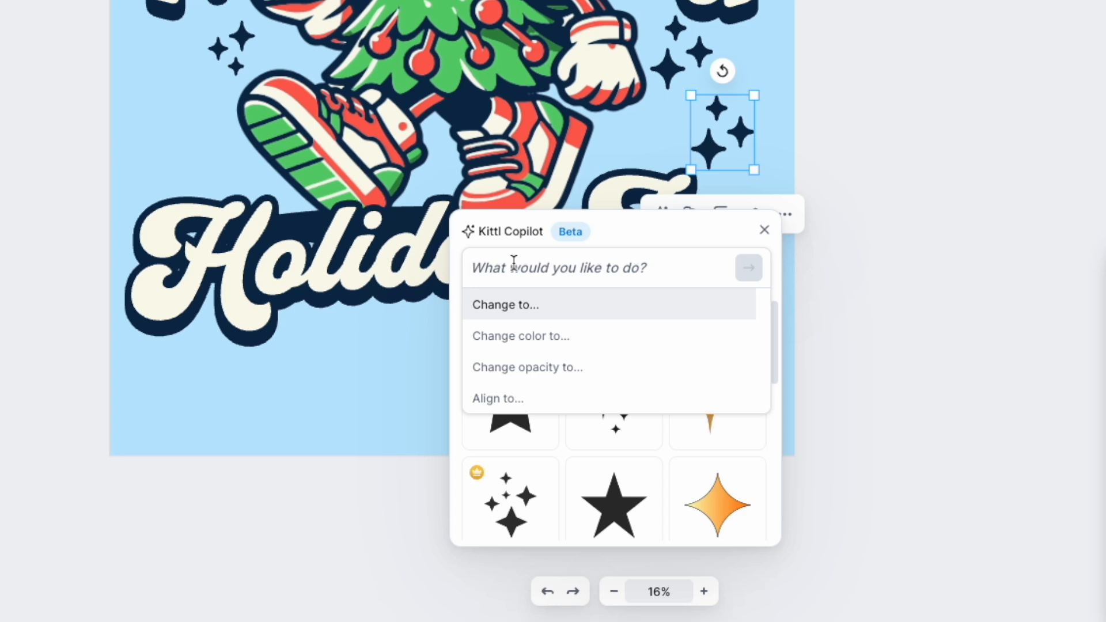
pyautogui.write('A holly')
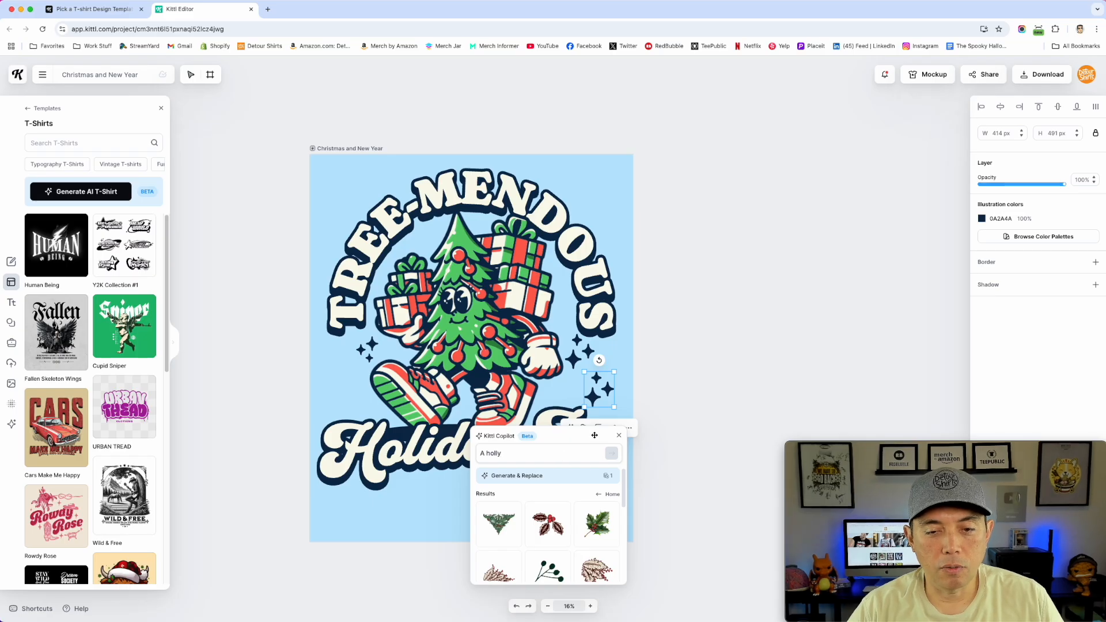
pyautogui.moveTo(595, 435); pyautogui.dragTo(779, 113)
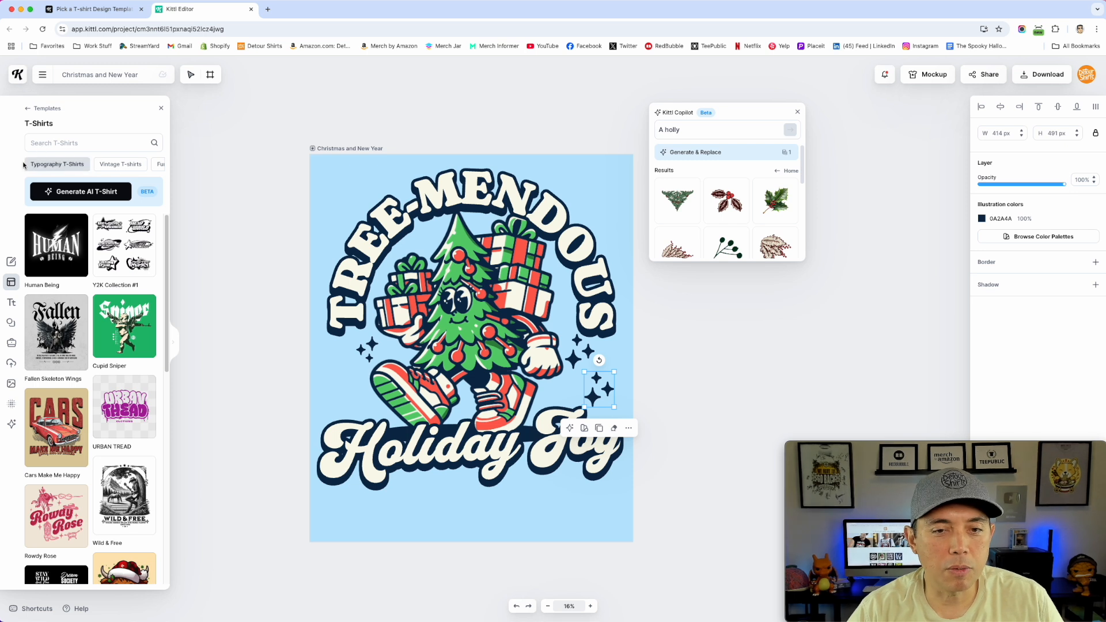
pyautogui.moveTo(701, 202)
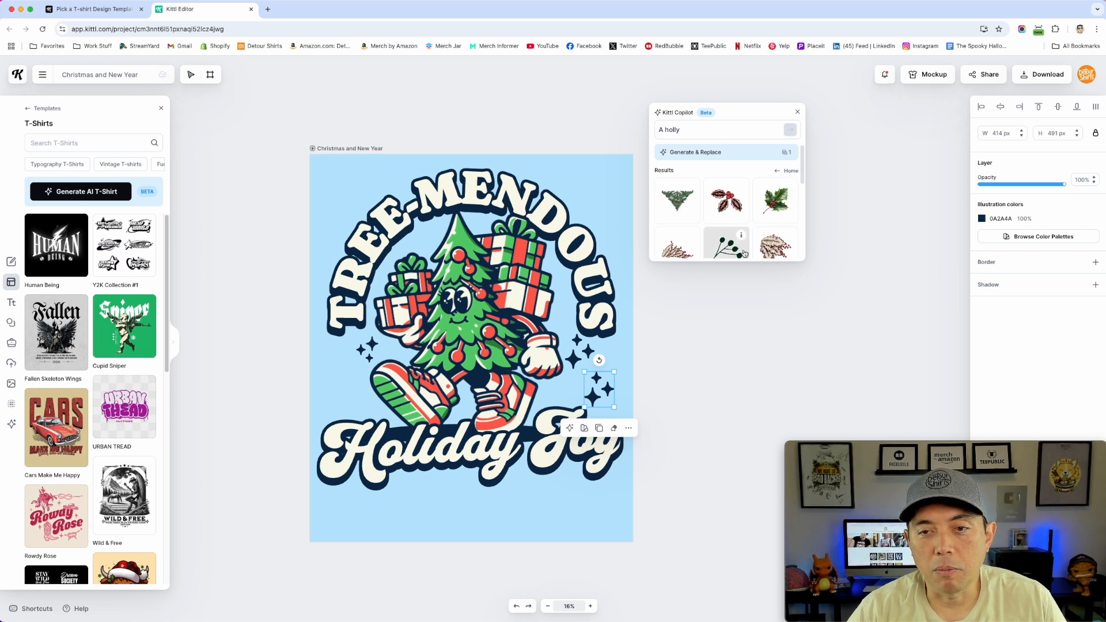
pyautogui.scroll(-2, 699, 225)
pyautogui.scroll(-3, 697, 238)
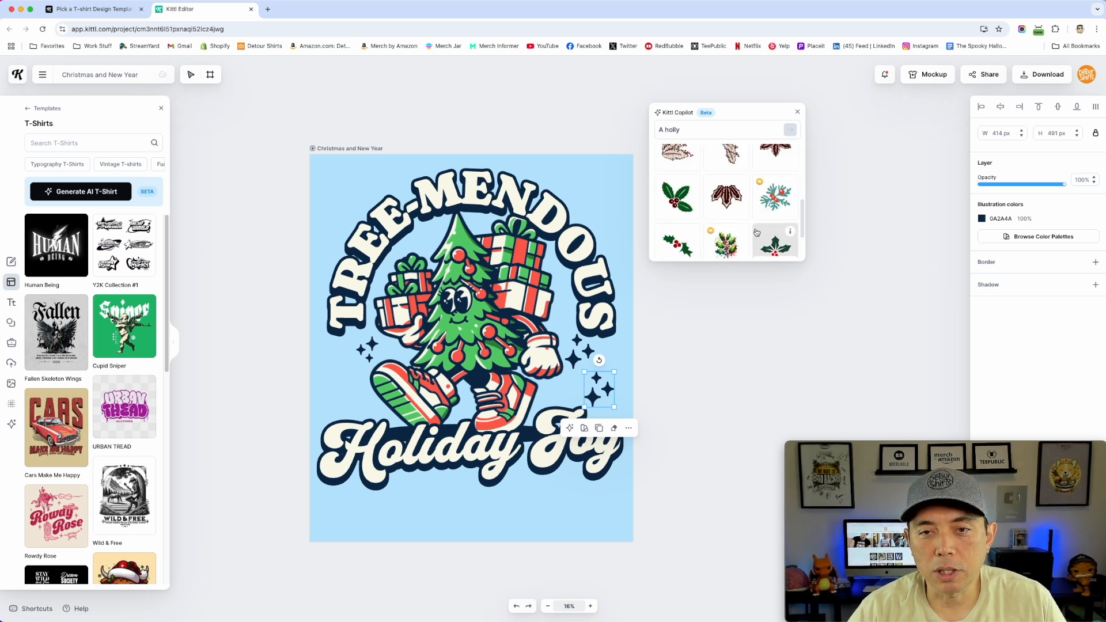
pyautogui.click(683, 195)
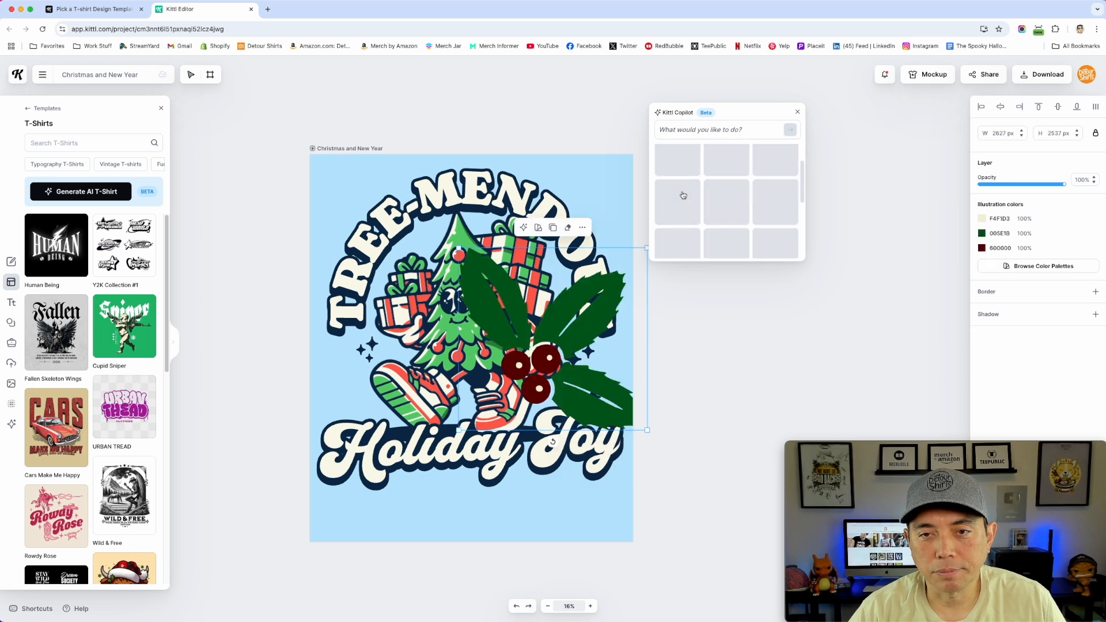
# Scale the holly down to about 884 × 854 px, place it above "Joy", and delete the duplicated sparkles
pyautogui.moveTo(649, 429); pyautogui.dragTo(607, 391)
pyautogui.moveTo(598, 376); pyautogui.dragTo(621, 345)
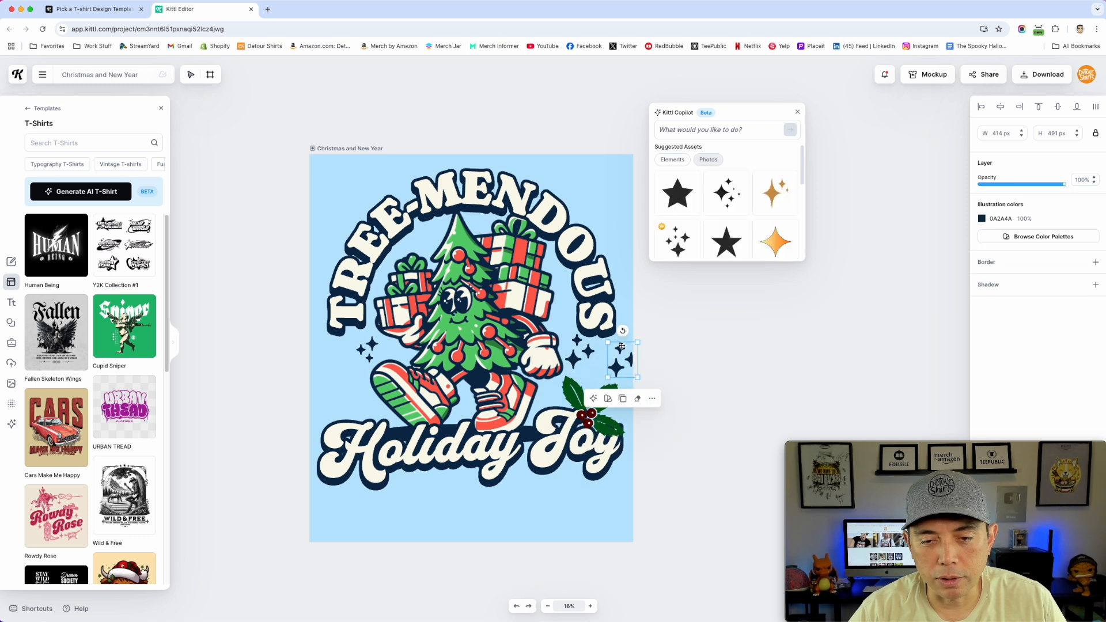
pyautogui.press('Delete')
pyautogui.moveTo(595, 401); pyautogui.dragTo(592, 385)
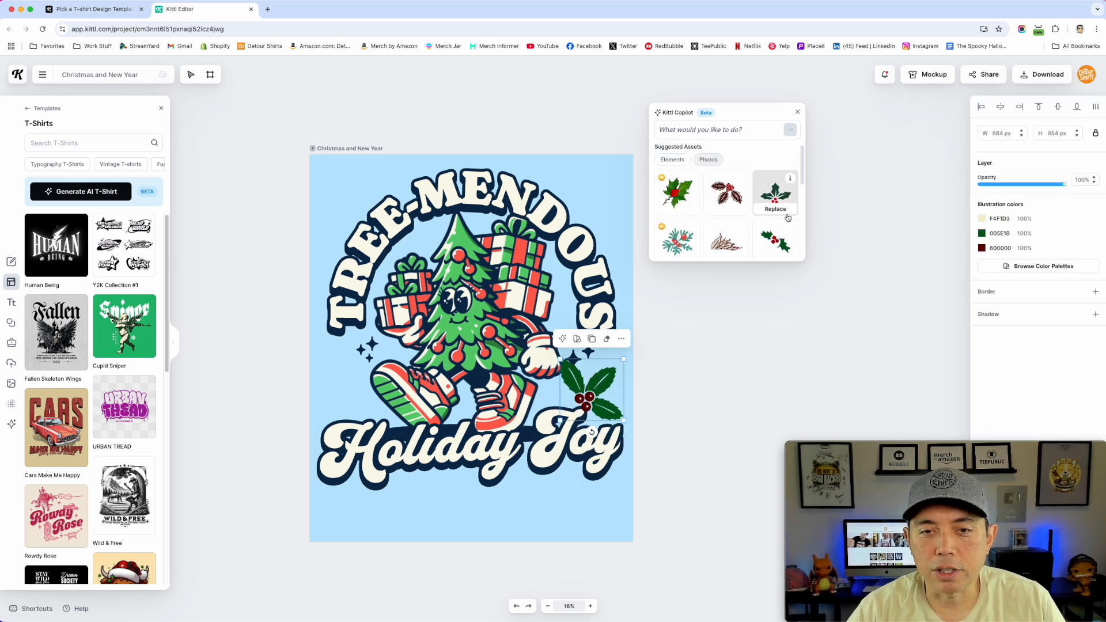
# Replace the holly with Copilot's suggested three-leaf holly with cream berries, and rotate it clockwise so its leaves point outward from the tree
pyautogui.scroll(-1, 776, 232)
pyautogui.scroll(-5, 777, 232)
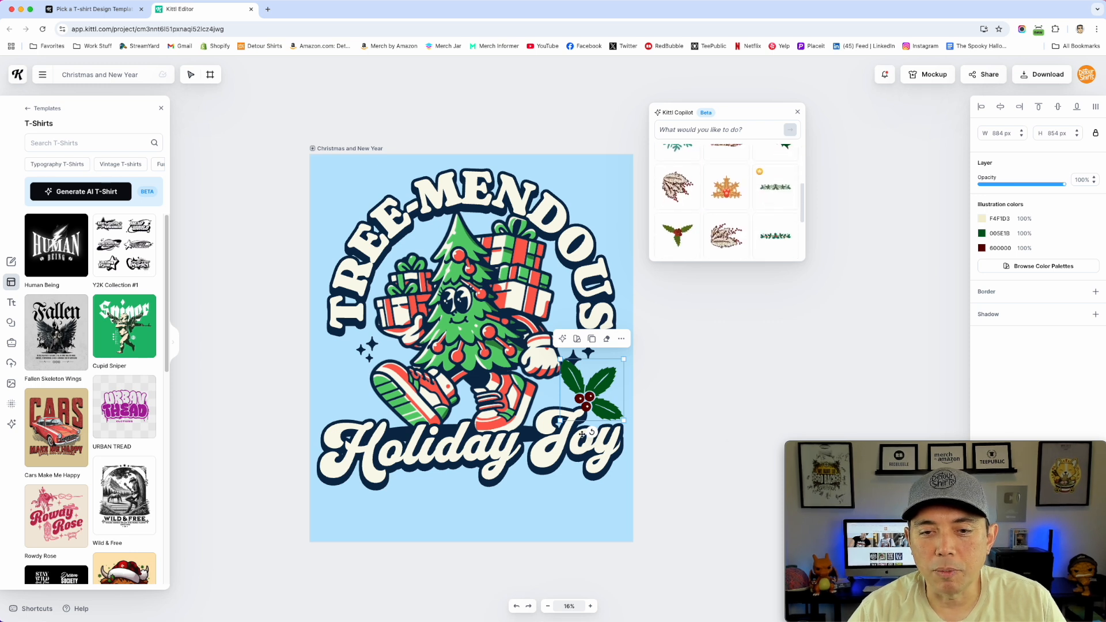
pyautogui.scroll(-5, 746, 242)
pyautogui.scroll(10, 746, 241)
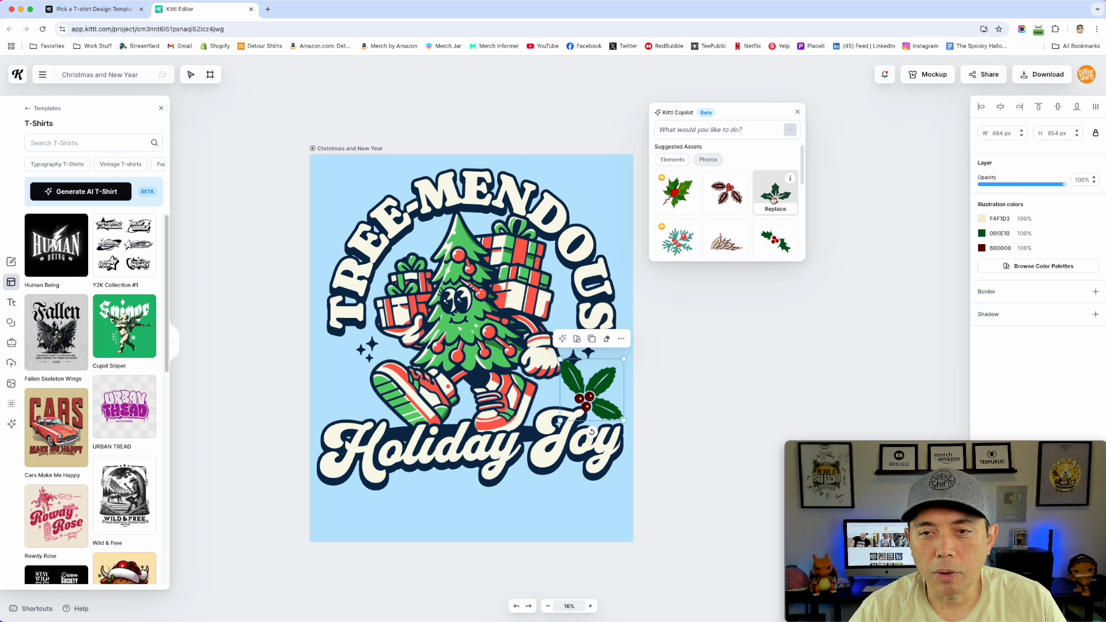
pyautogui.click(775, 209)
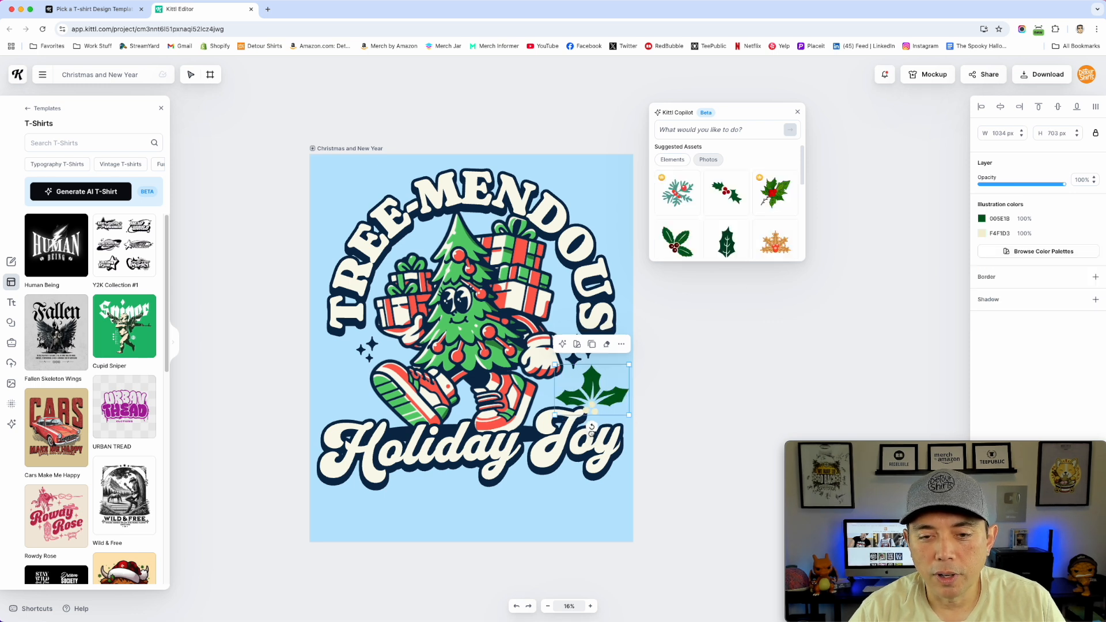
pyautogui.moveTo(591, 432); pyautogui.dragTo(518, 412)
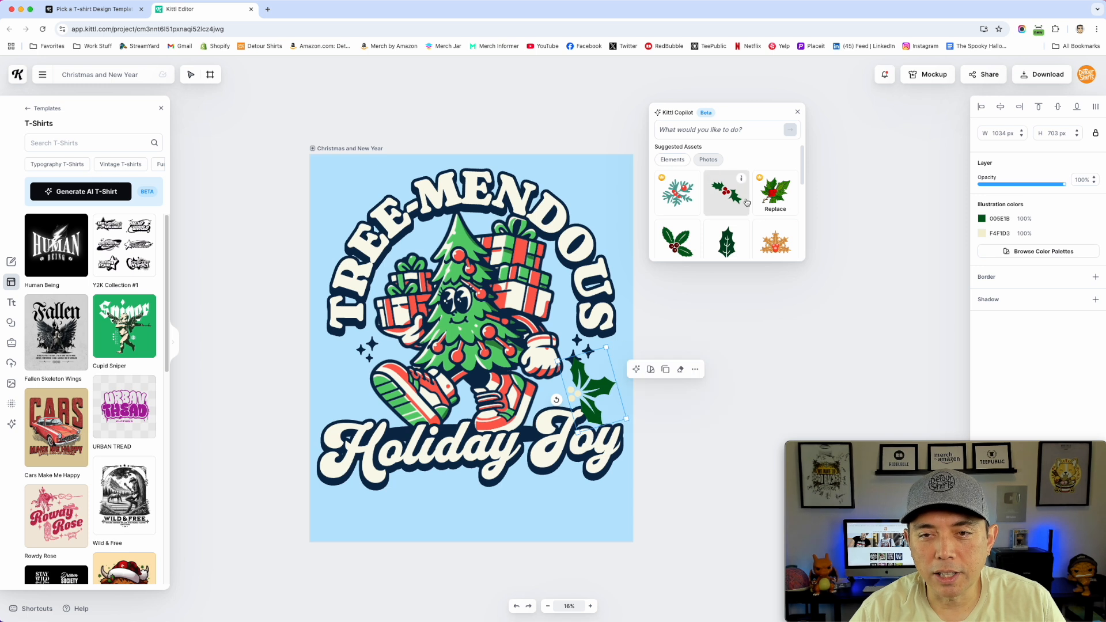
# Move the holly slightly outward from the tree, keeping it above "Joy"
pyautogui.scroll(-2, 691, 284)
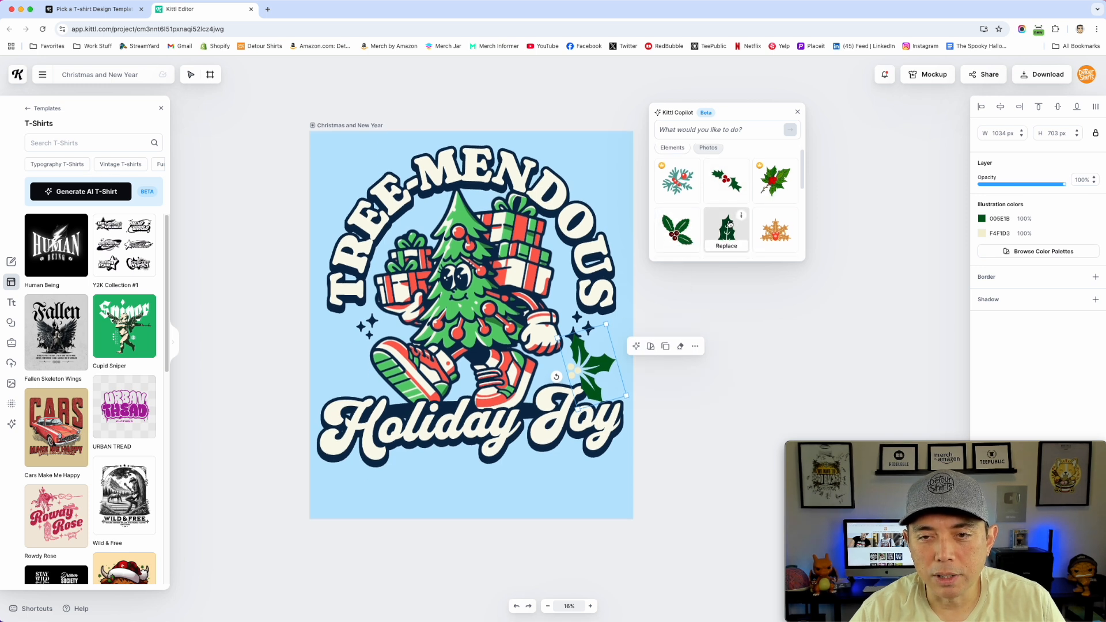
pyautogui.scroll(1, 729, 224)
pyautogui.moveTo(603, 364); pyautogui.dragTo(616, 363)
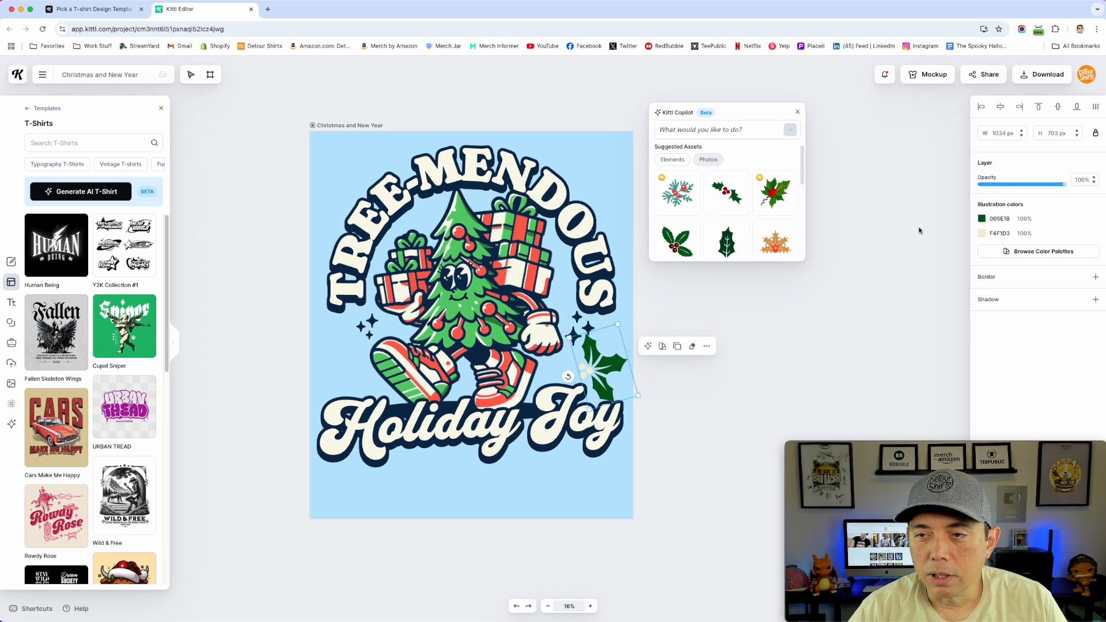
# Recolour the holly's cream berries to bright red FA0202
pyautogui.click(979, 235)
pyautogui.moveTo(954, 332); pyautogui.dragTo(916, 282)
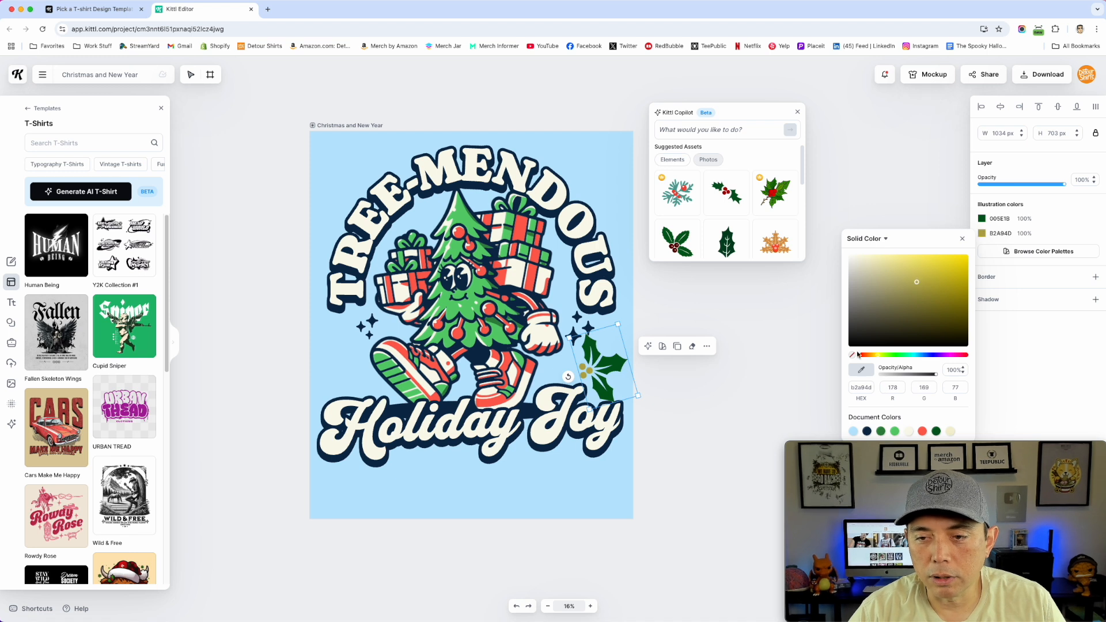
pyautogui.moveTo(880, 358); pyautogui.dragTo(817, 357)
pyautogui.moveTo(919, 284); pyautogui.dragTo(967, 259)
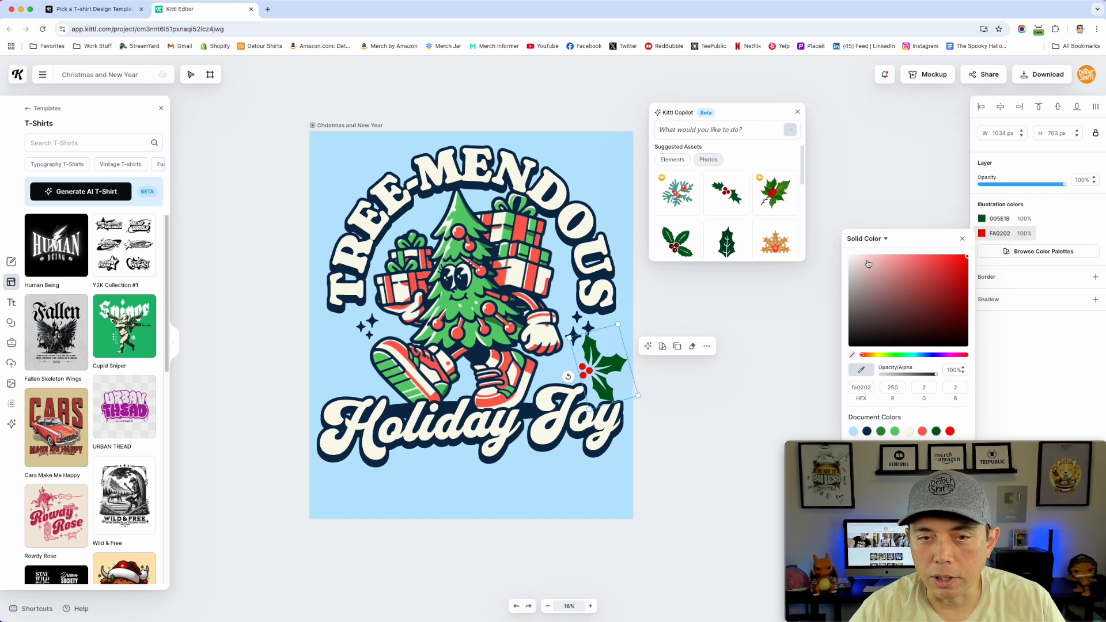
# Change the holly's berries to the design's coral red FF6153 from the document colours
pyautogui.click(1055, 217)
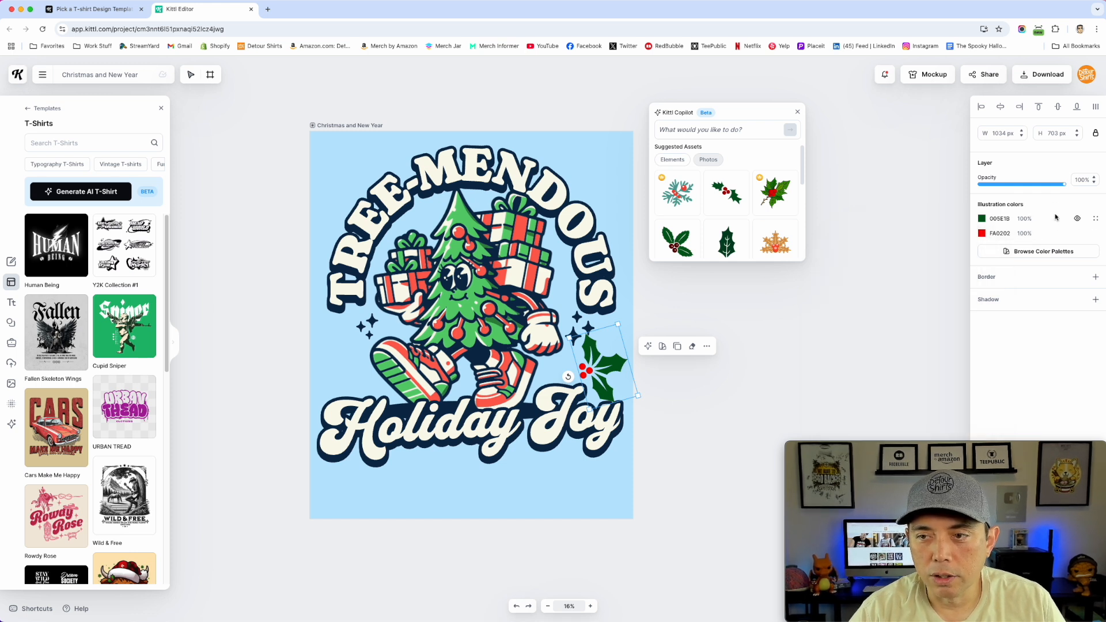
pyautogui.click(982, 235)
pyautogui.click(922, 431)
pyautogui.click(949, 431)
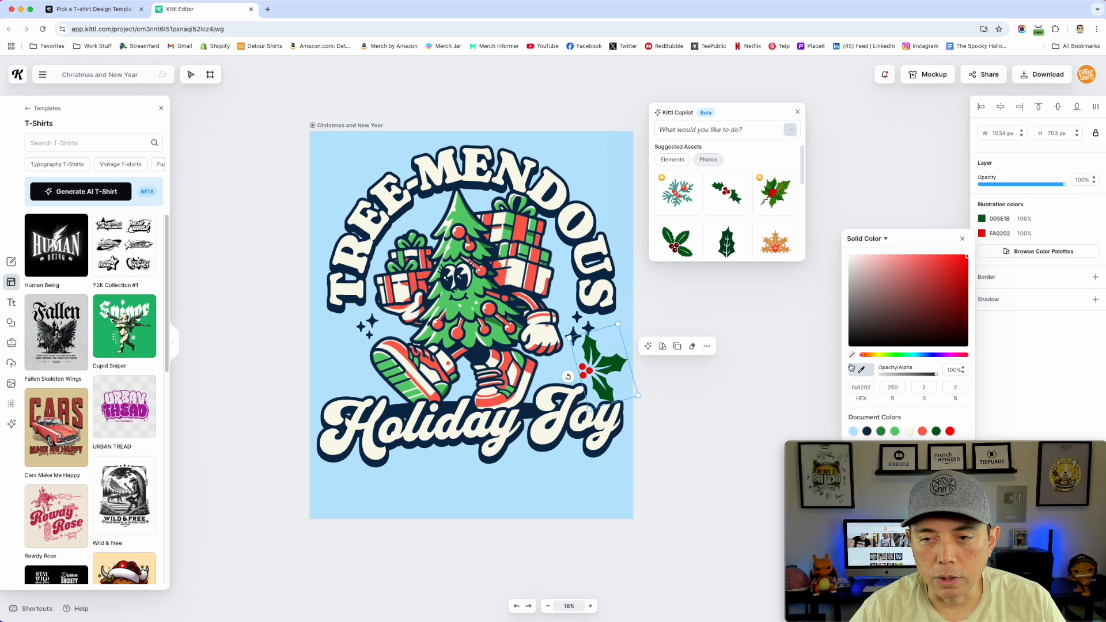
pyautogui.press('super+z')
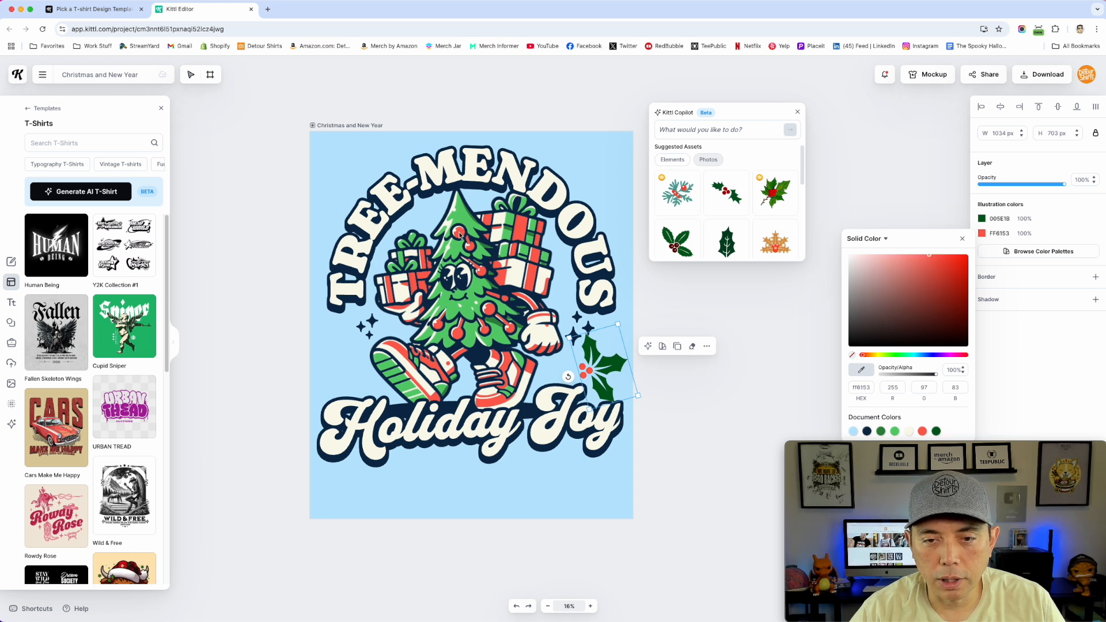
# Recolour the holly's leaves to medium green 3DAE50, starting from the document's light green 5ACF6E
pyautogui.click(995, 218)
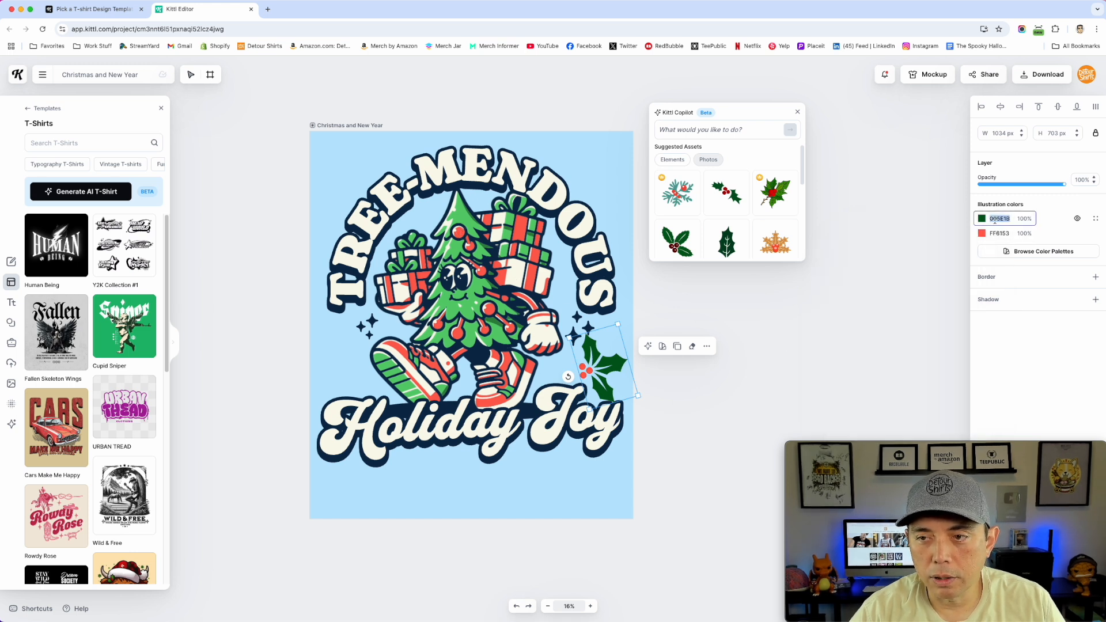
pyautogui.click(982, 219)
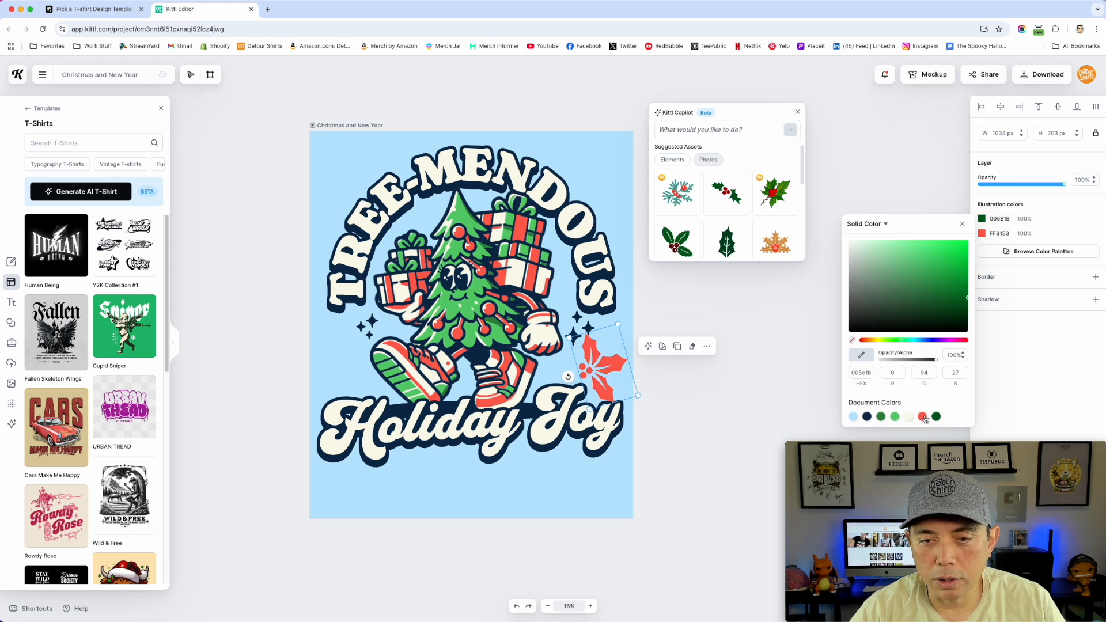
pyautogui.click(894, 417)
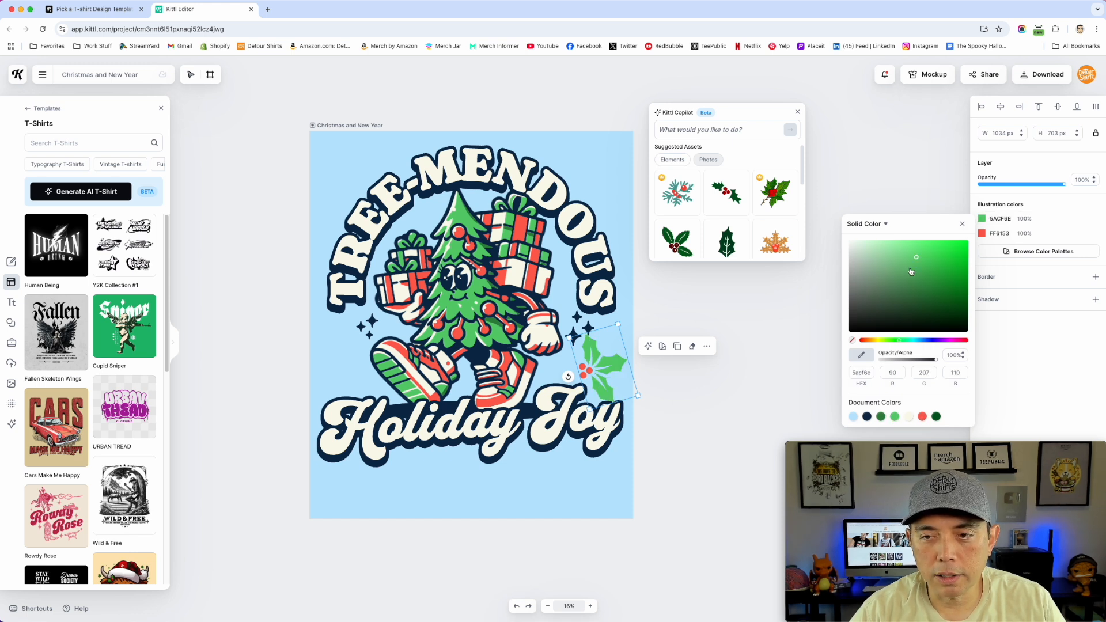
pyautogui.click(926, 271)
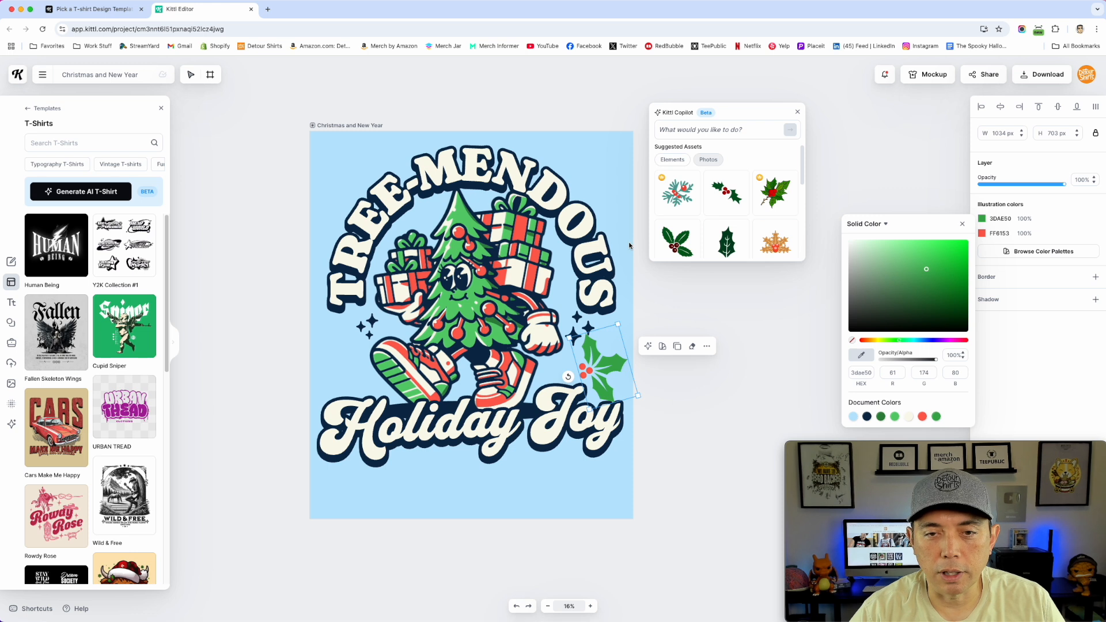
pyautogui.click(661, 299)
# Rotate the holly, and place a matching copy on the opposite side of the tree beside the raised shoe, its leaves facing outward
pyautogui.click(610, 383)
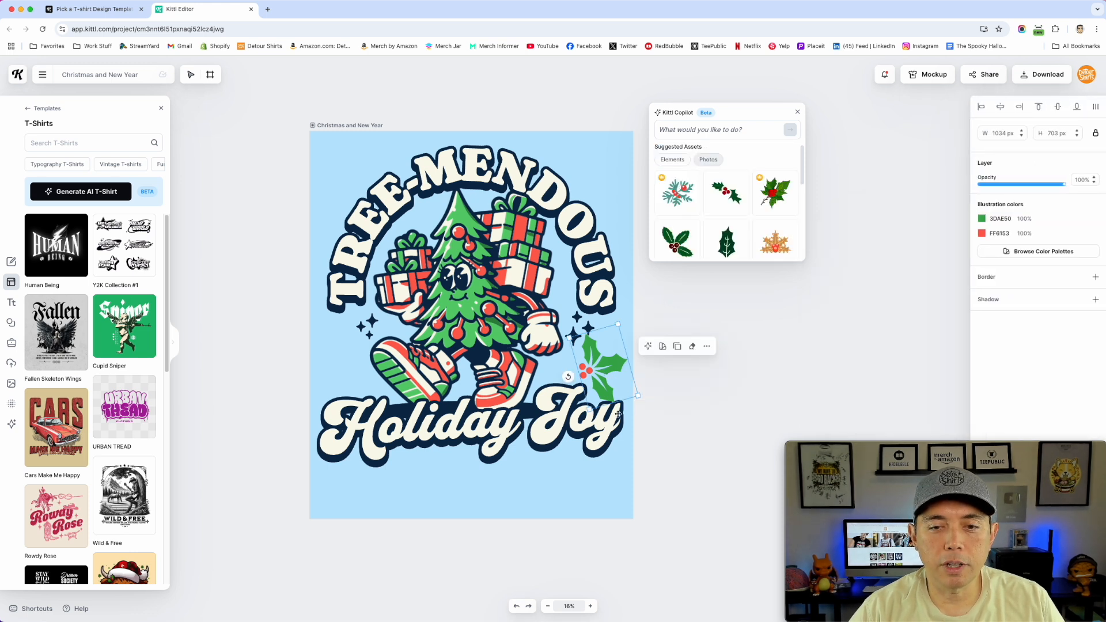
pyautogui.moveTo(570, 376); pyautogui.dragTo(405, 366)
pyautogui.moveTo(352, 335); pyautogui.dragTo(603, 347)
pyautogui.click(343, 351)
pyautogui.moveTo(343, 351); pyautogui.dragTo(342, 347)
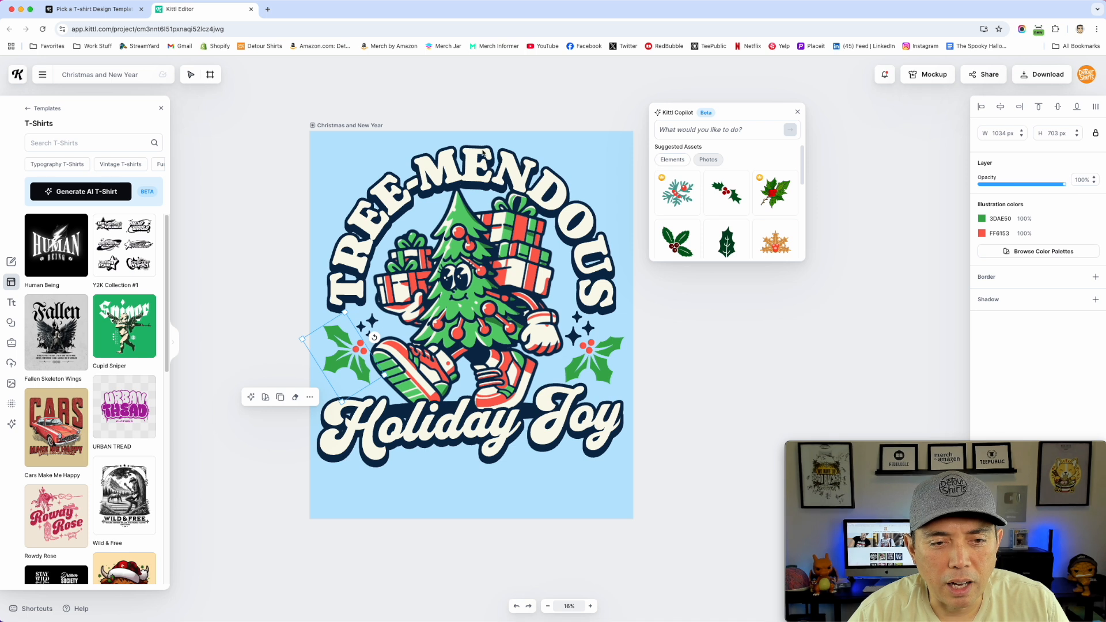
# Try to replace the holly below the glove with Copilot's suggested dark brown holly with red berries, and undo the replacement
pyautogui.click(594, 368)
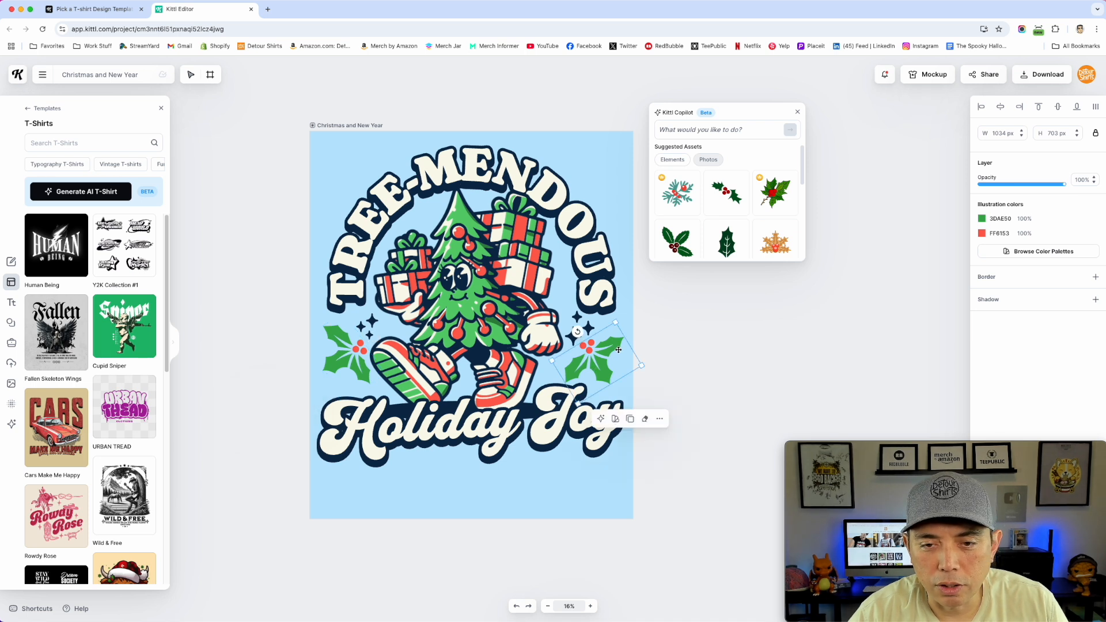
pyautogui.scroll(-2, 749, 225)
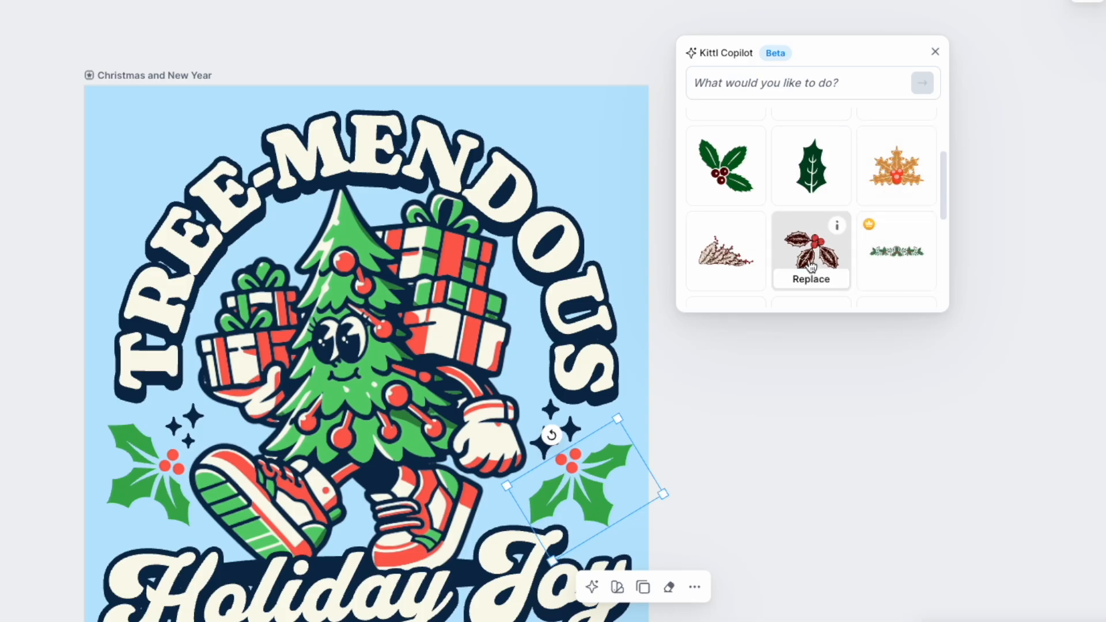
pyautogui.click(725, 235)
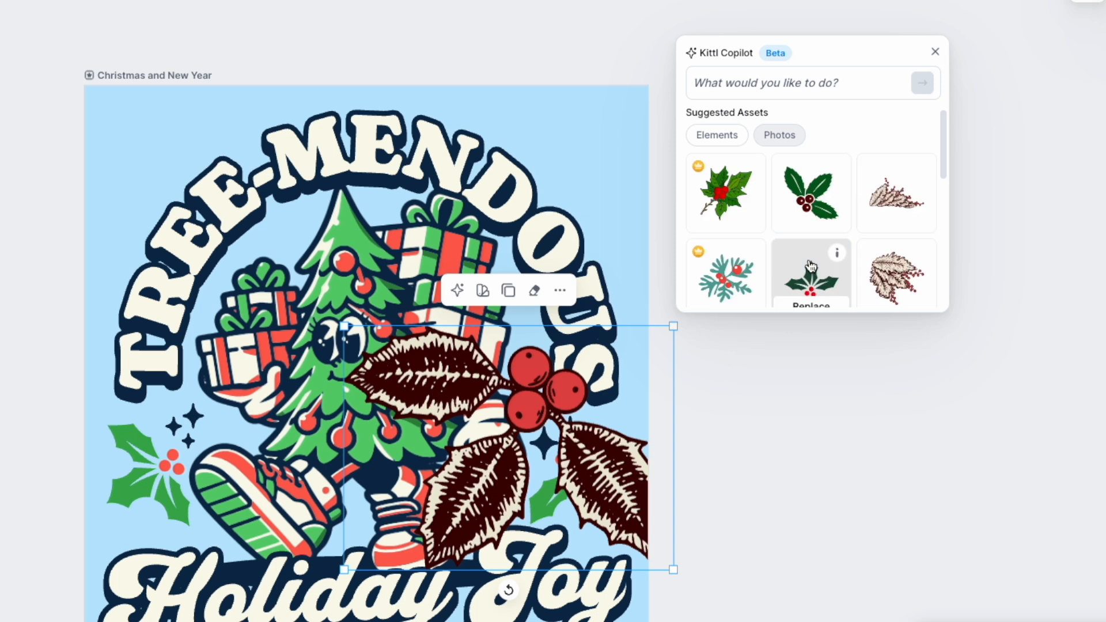
pyautogui.hotkey('ctrl', 'z')
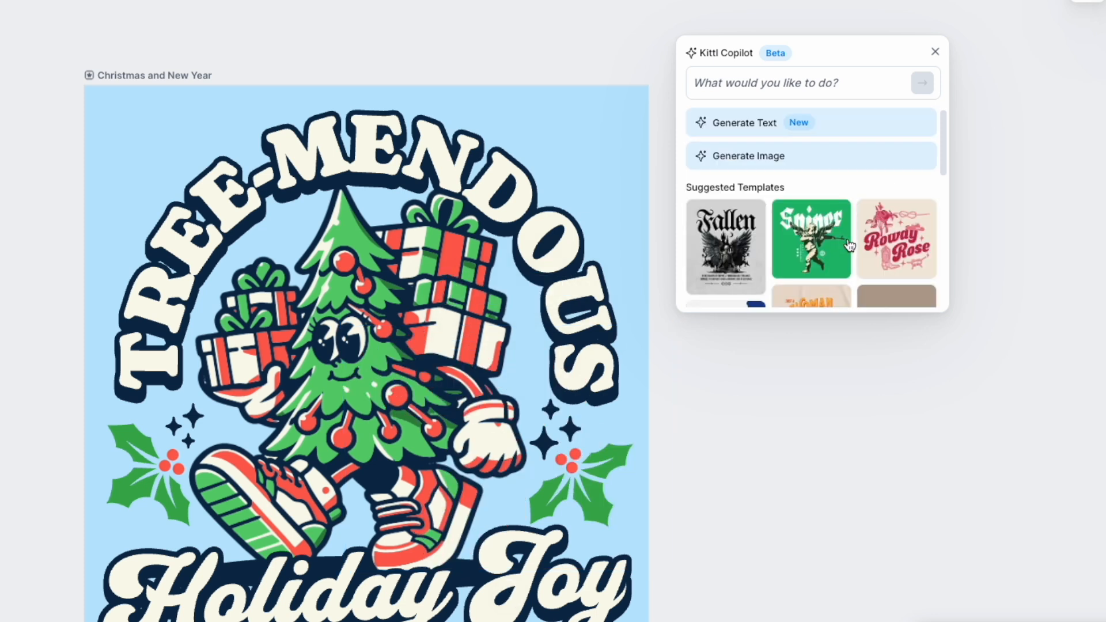
# Browse Copilot's suggested replacement assets for the holly below the glove, loading more results
pyautogui.click(601, 506)
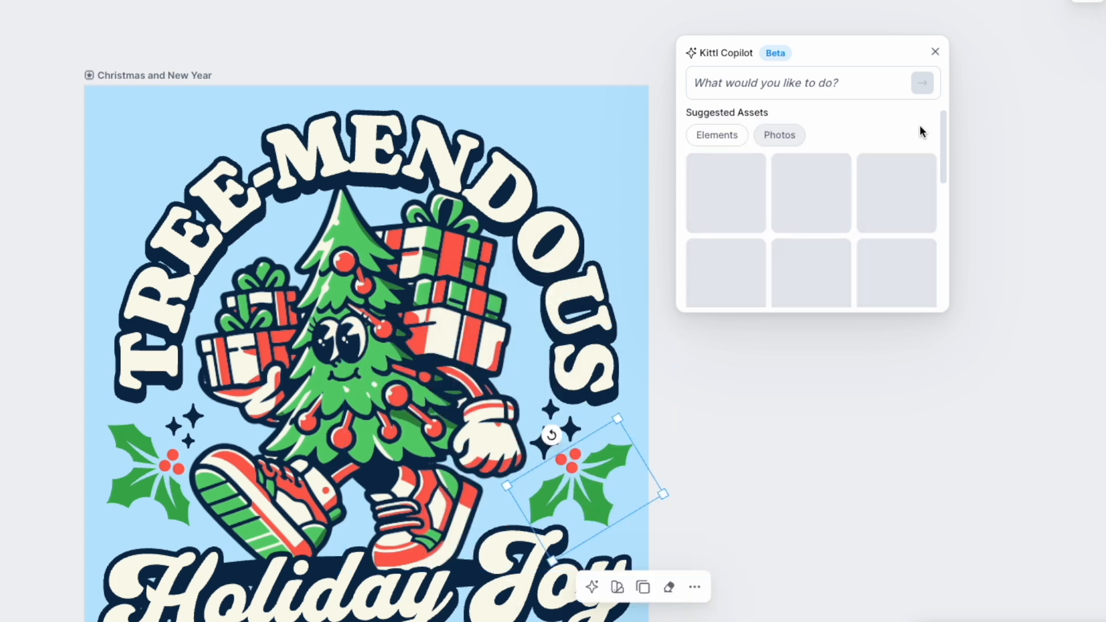
pyautogui.scroll(-2, 839, 247)
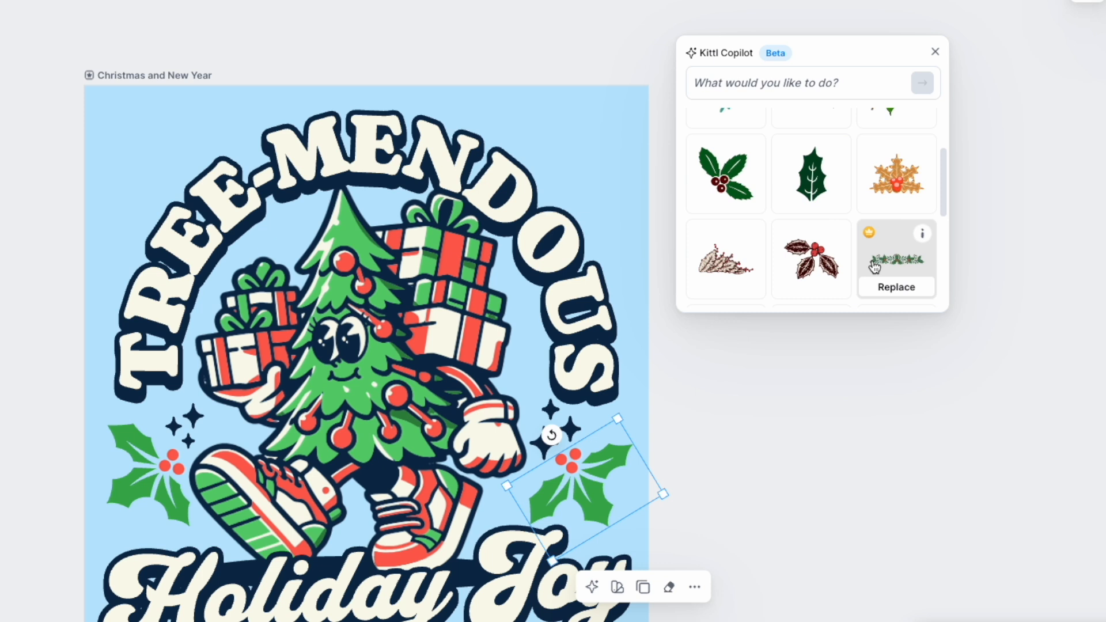
pyautogui.scroll(-4, 875, 262)
pyautogui.scroll(-2, 874, 264)
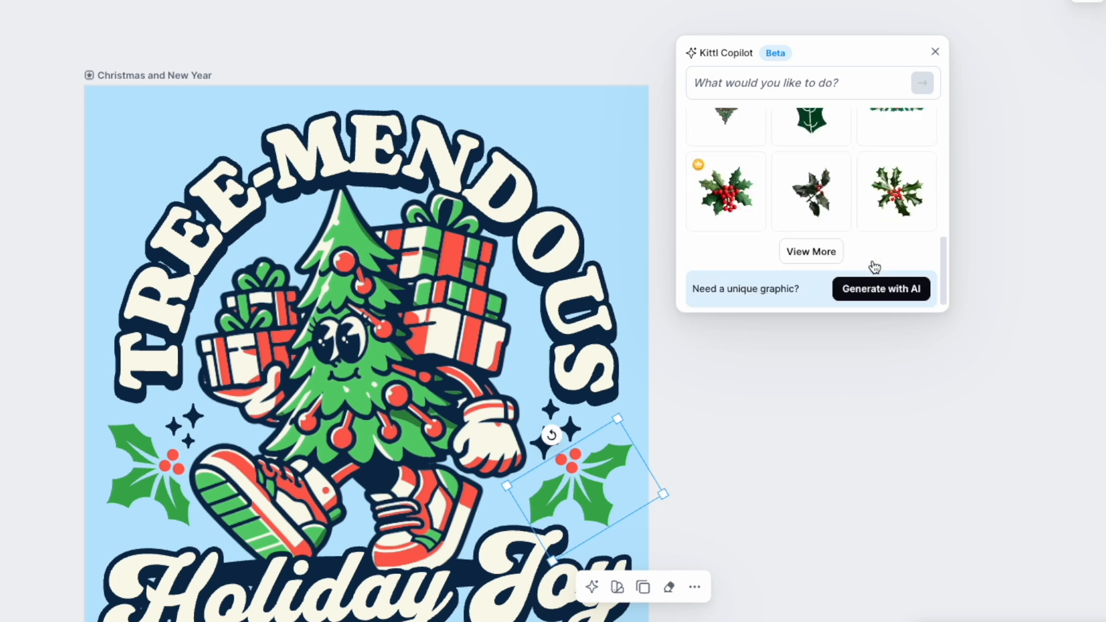
pyautogui.moveTo(749, 214)
pyautogui.click(831, 252)
pyautogui.scroll(-1, 841, 248)
pyautogui.scroll(-3, 840, 248)
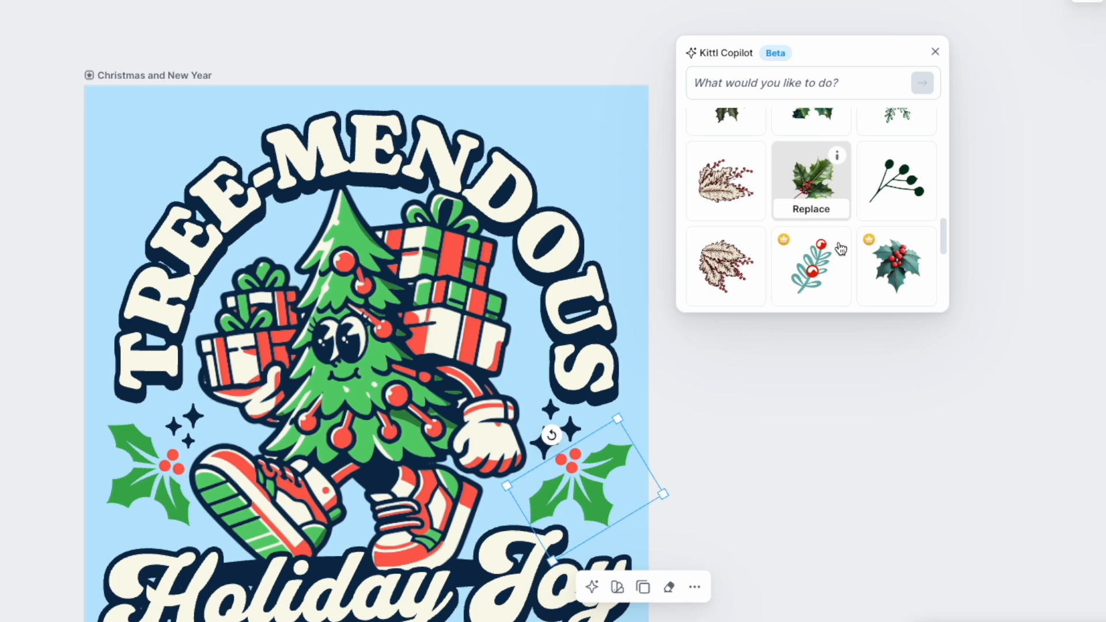
pyautogui.scroll(-3, 840, 248)
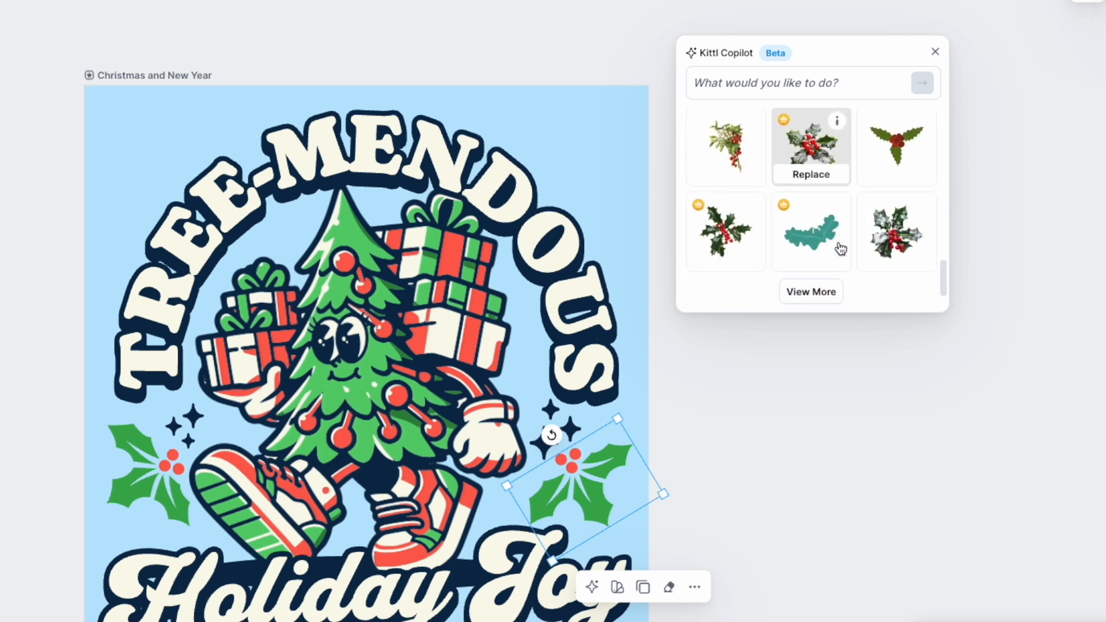
# Load further holly suggestions, try the olive-leaf holly with orange-red berries on the design, and delete it
pyautogui.click(824, 291)
pyautogui.scroll(-1, 859, 257)
pyautogui.scroll(-3, 858, 253)
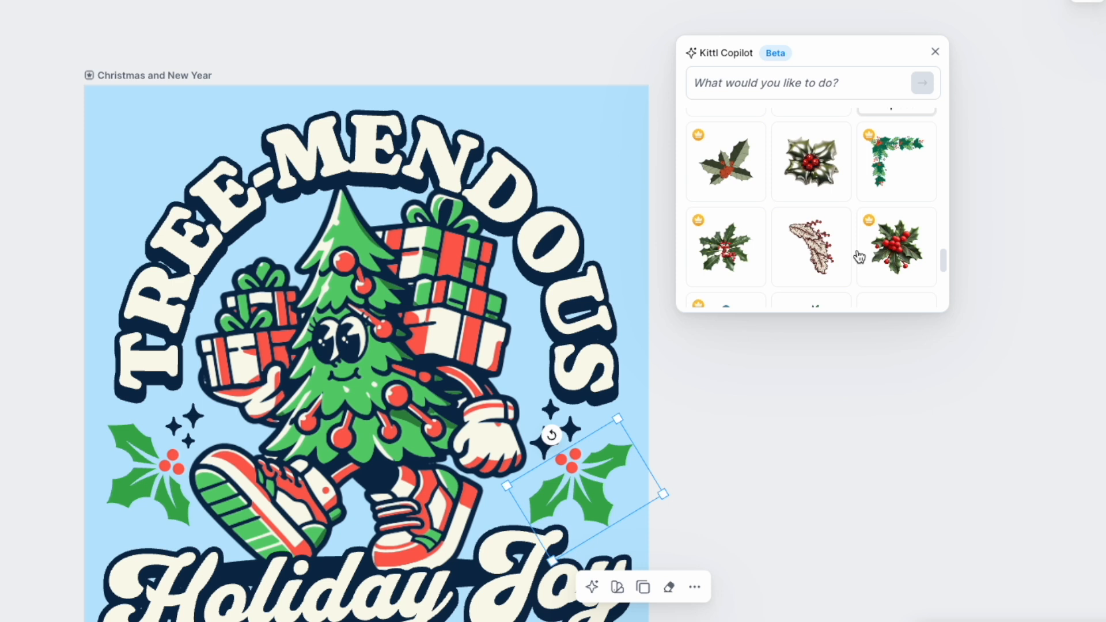
pyautogui.scroll(-1, 728, 213)
pyautogui.scroll(-3, 733, 216)
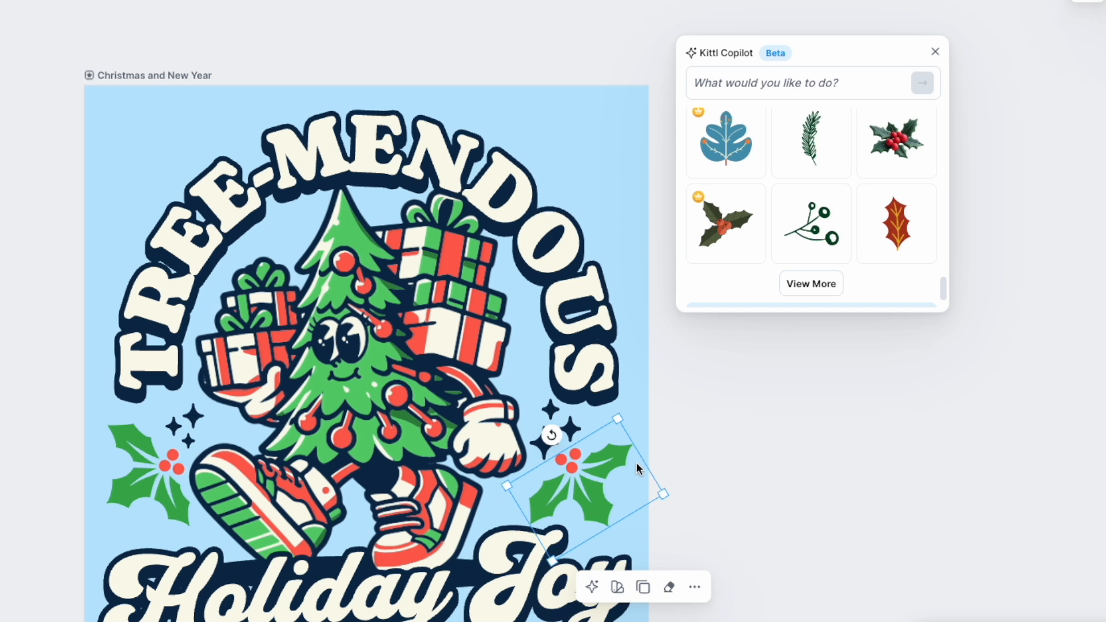
pyautogui.click(724, 247)
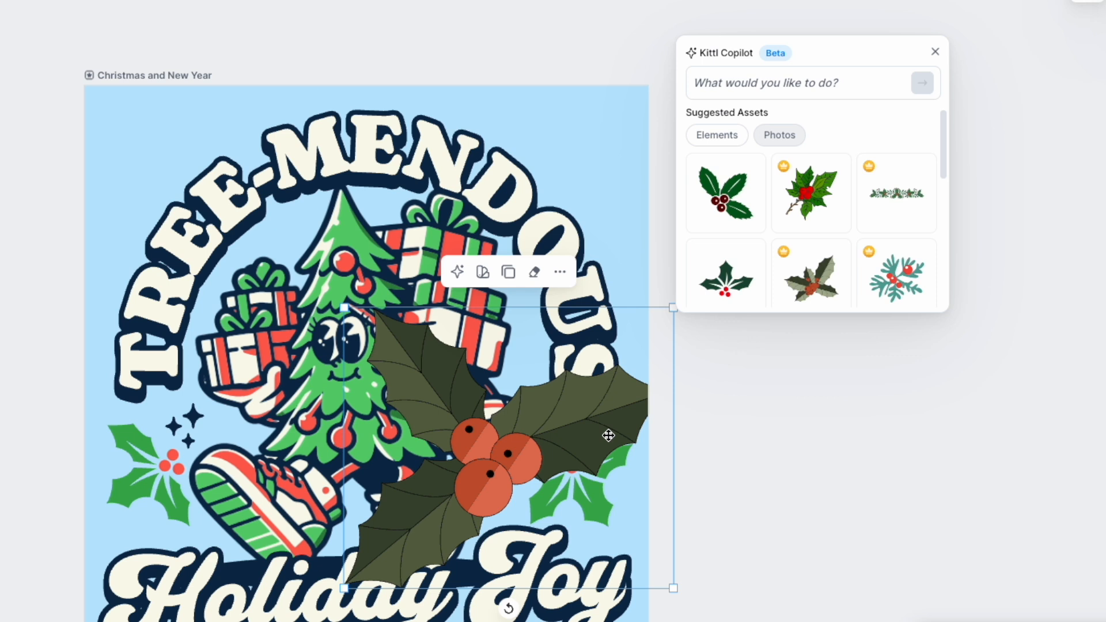
pyautogui.press('Delete')
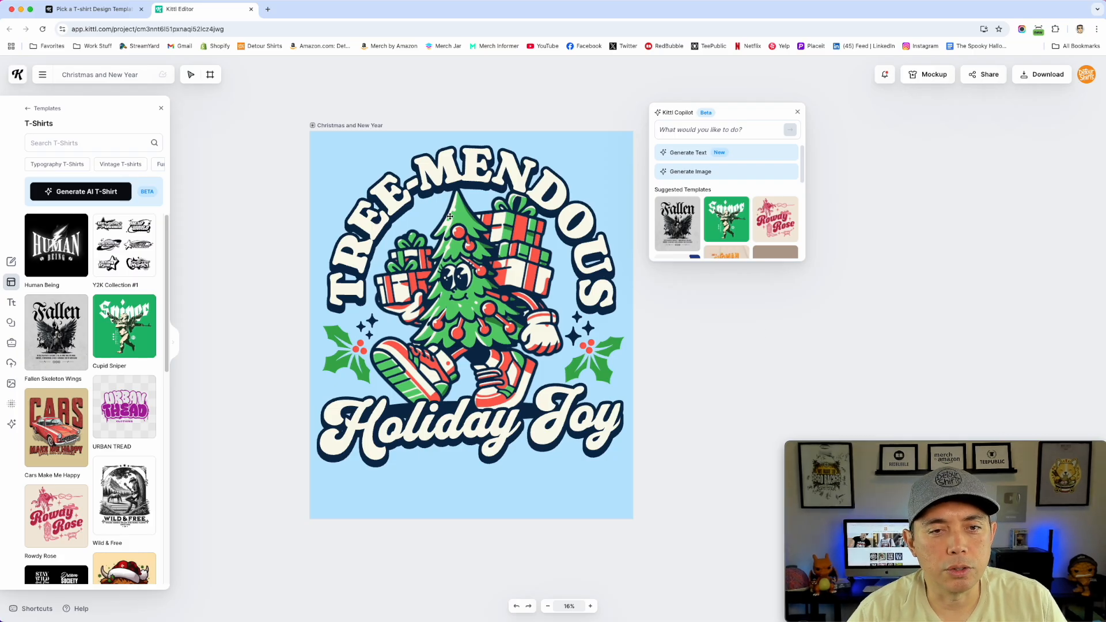
# Examine the Copilot actions offered for the whole artboard and the prompt suggestions for the holly below the glove
pyautogui.click(313, 126)
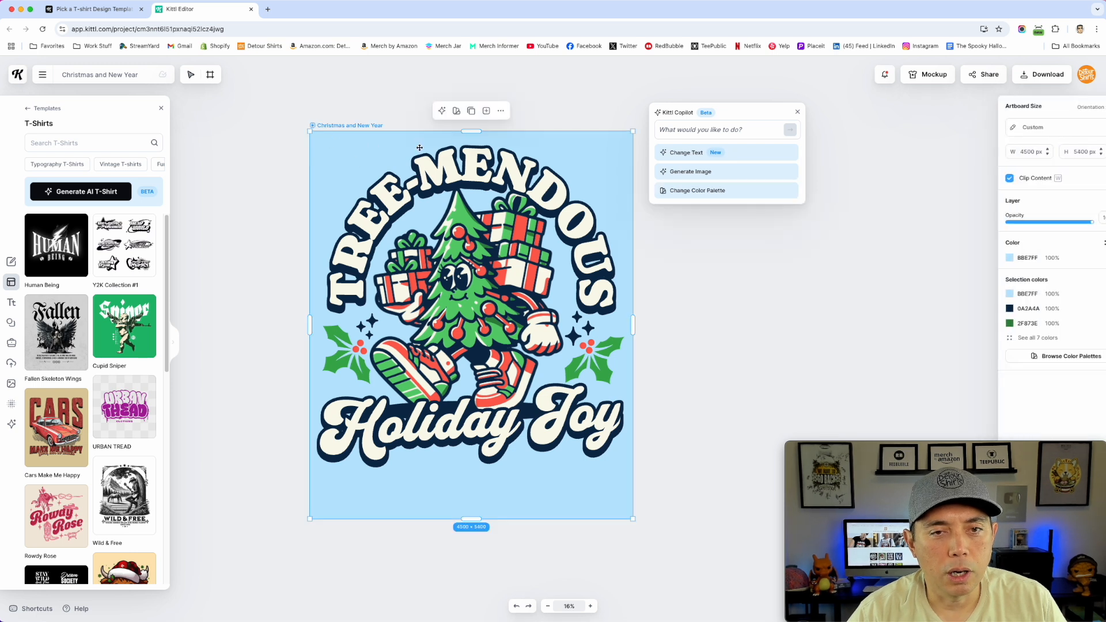
pyautogui.click(441, 111)
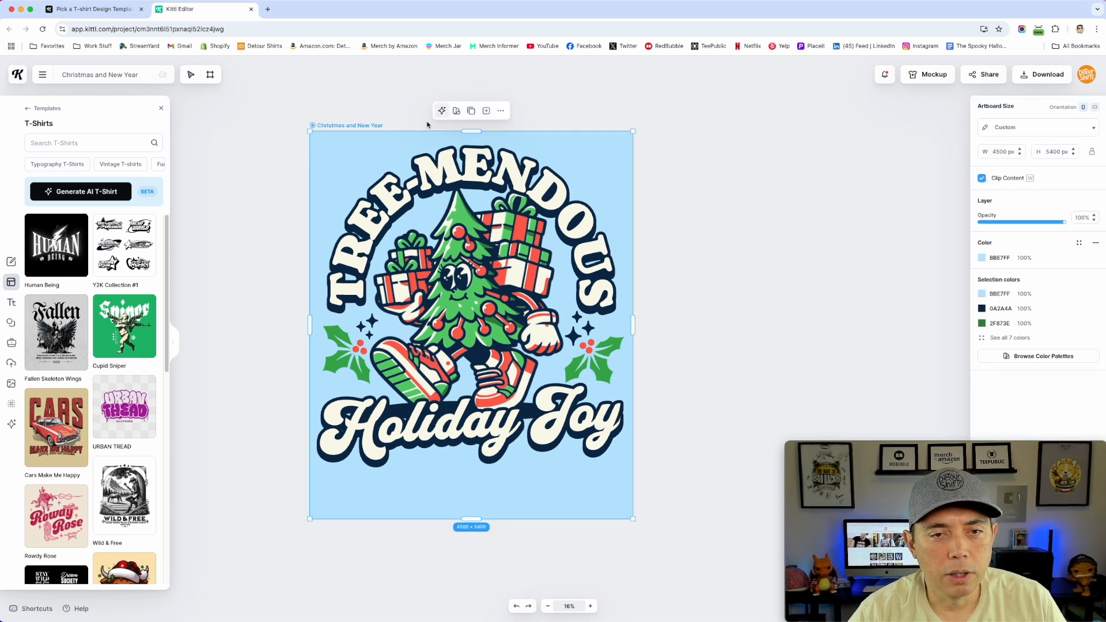
pyautogui.click(441, 111)
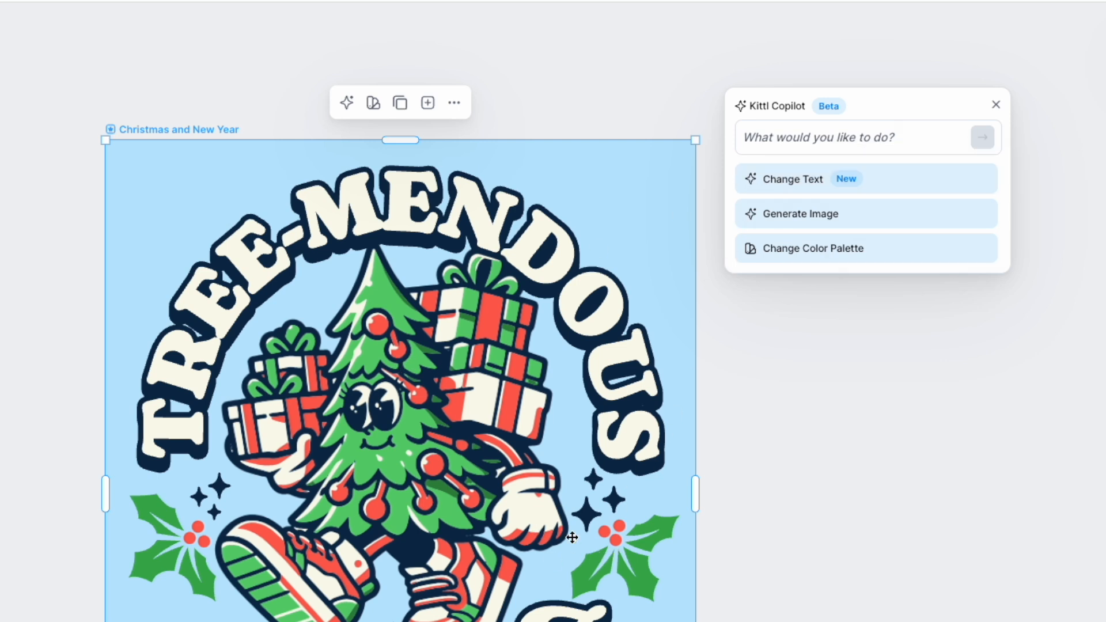
pyautogui.click(639, 538)
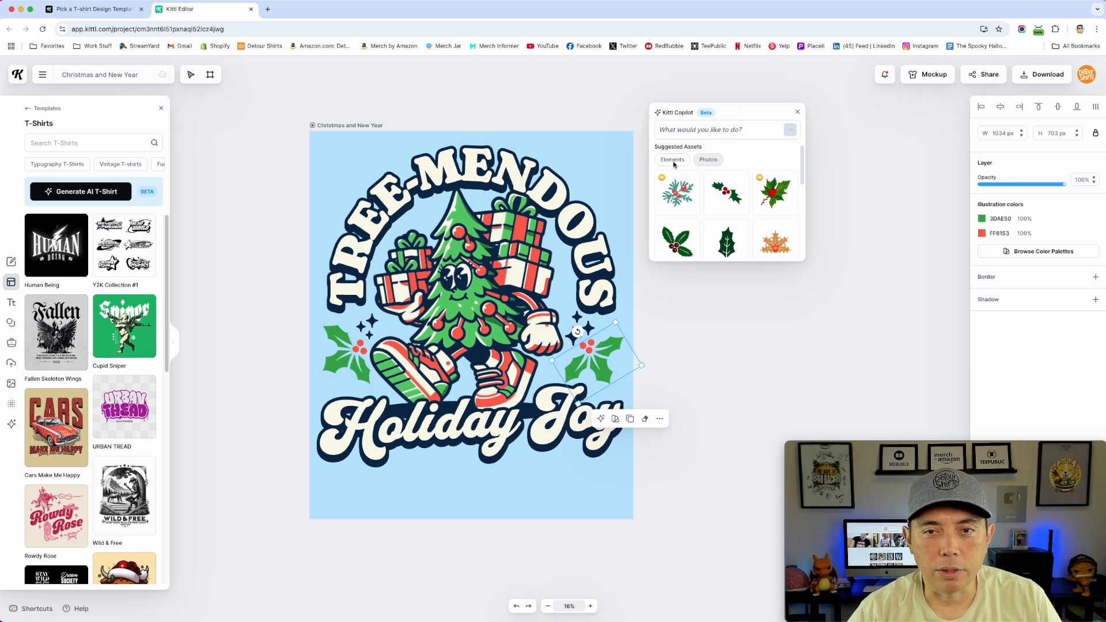
pyautogui.click(698, 129)
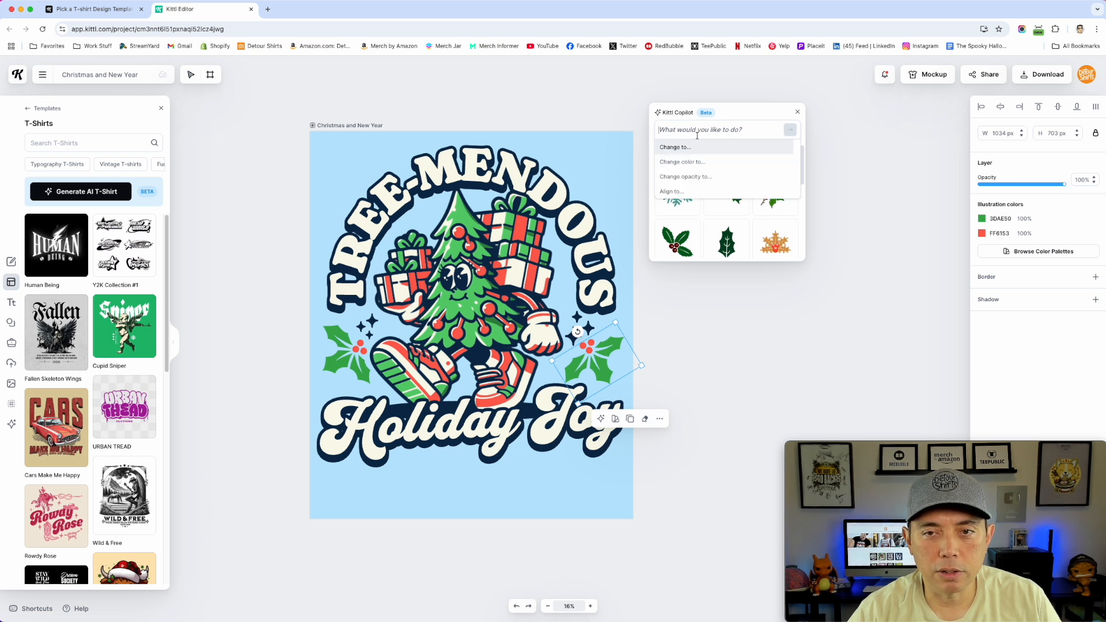
pyautogui.click(548, 98)
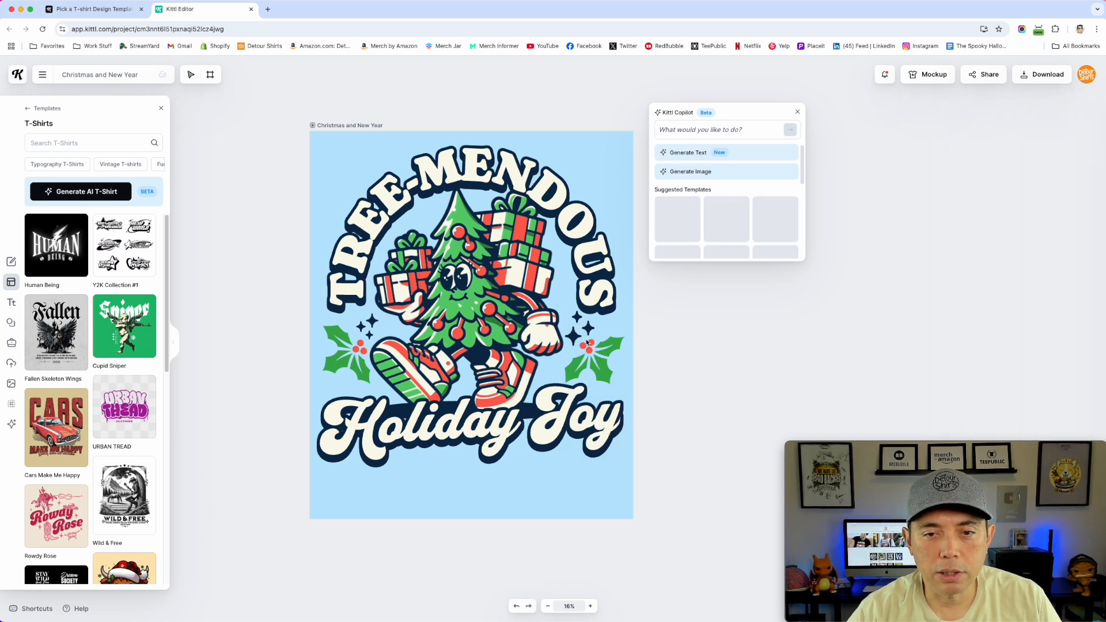
# Close Copilot, shift the artboard aside to make room, and place a duplicate of it alongside
pyautogui.click(798, 113)
pyautogui.moveTo(358, 125); pyautogui.dragTo(257, 127)
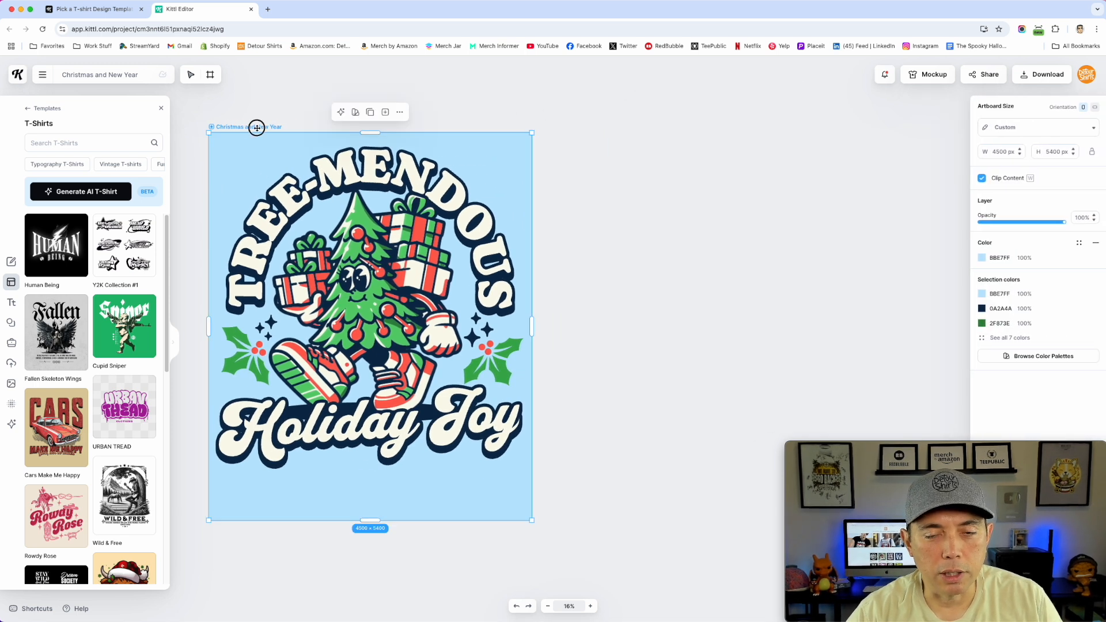
pyautogui.moveTo(257, 127); pyautogui.dragTo(622, 130)
pyautogui.click(639, 104)
# Launch Copilot for the tree mascot on the duplicate artboard and browse its suggested replacement assets
pyautogui.click(709, 233)
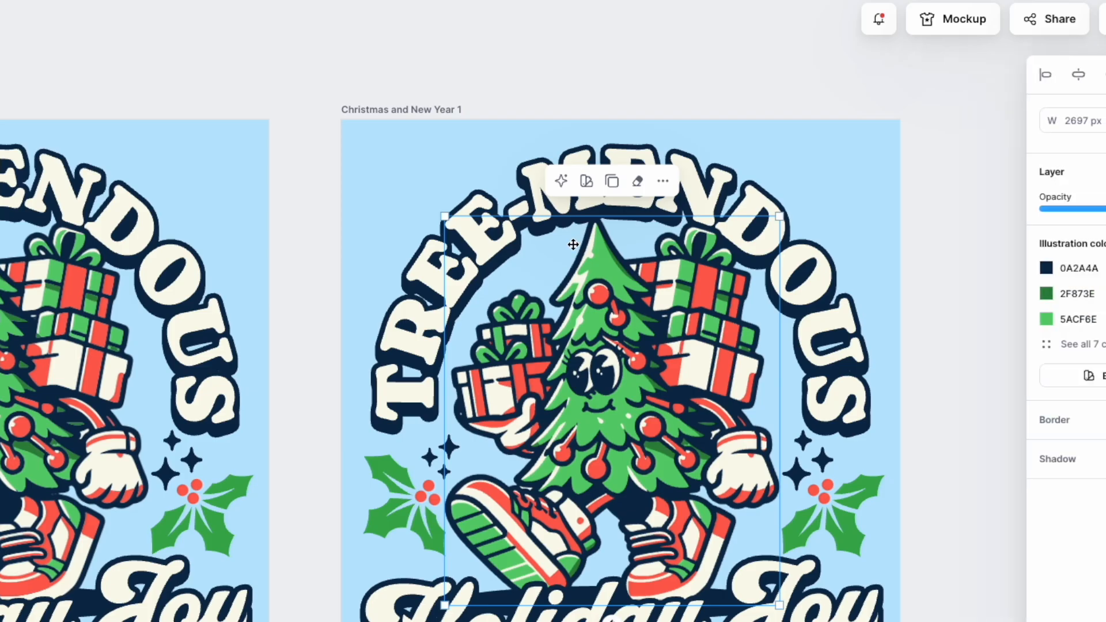
pyautogui.click(562, 182)
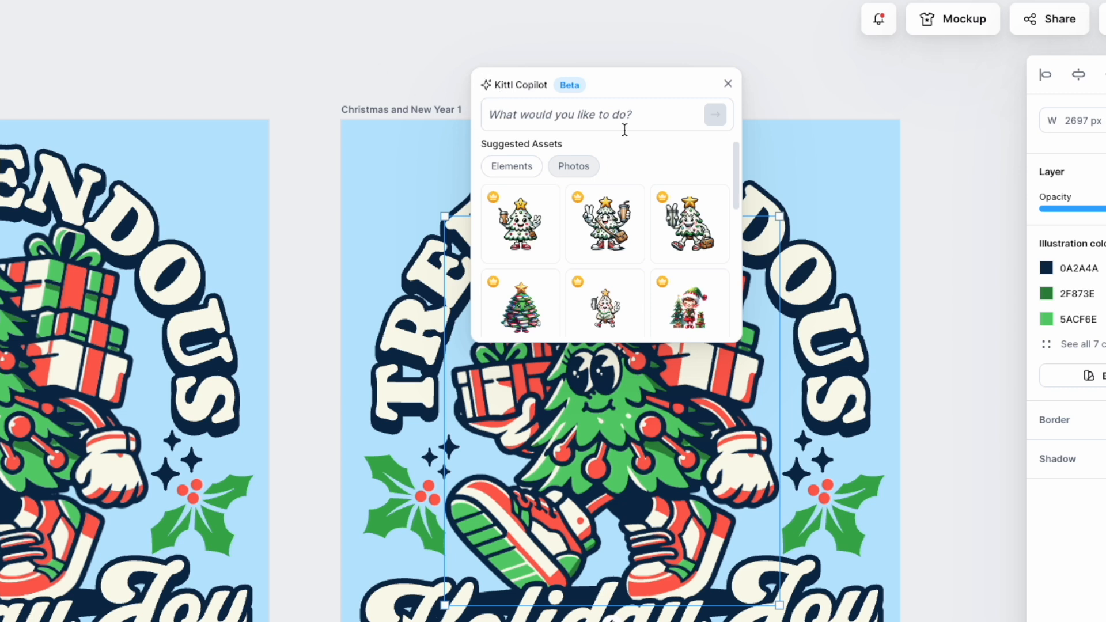
pyautogui.click(558, 122)
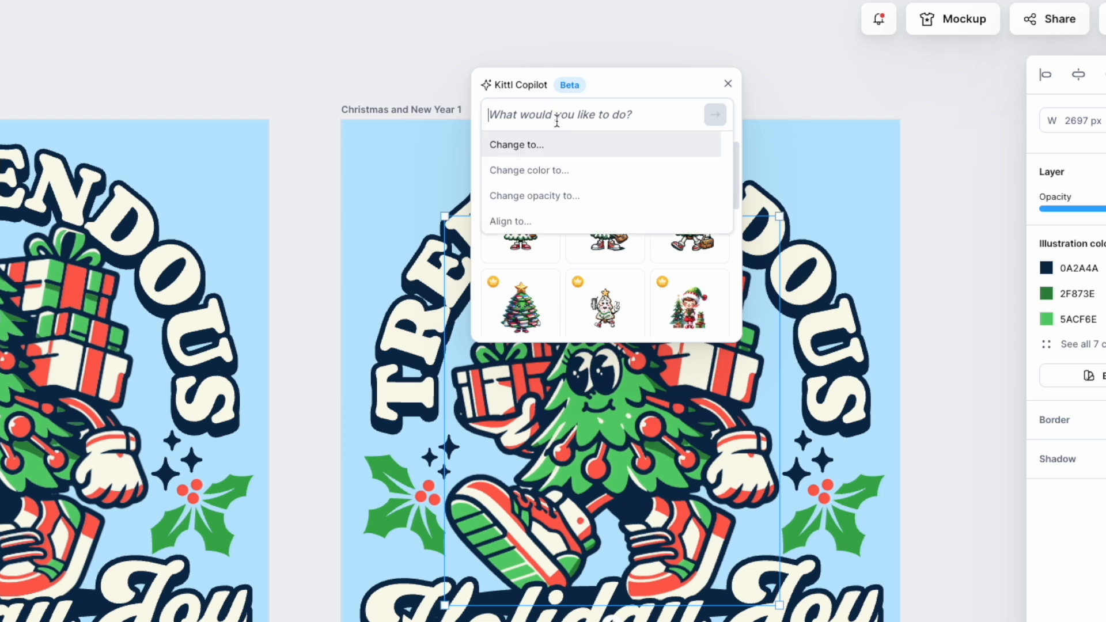
pyautogui.write('Ca')
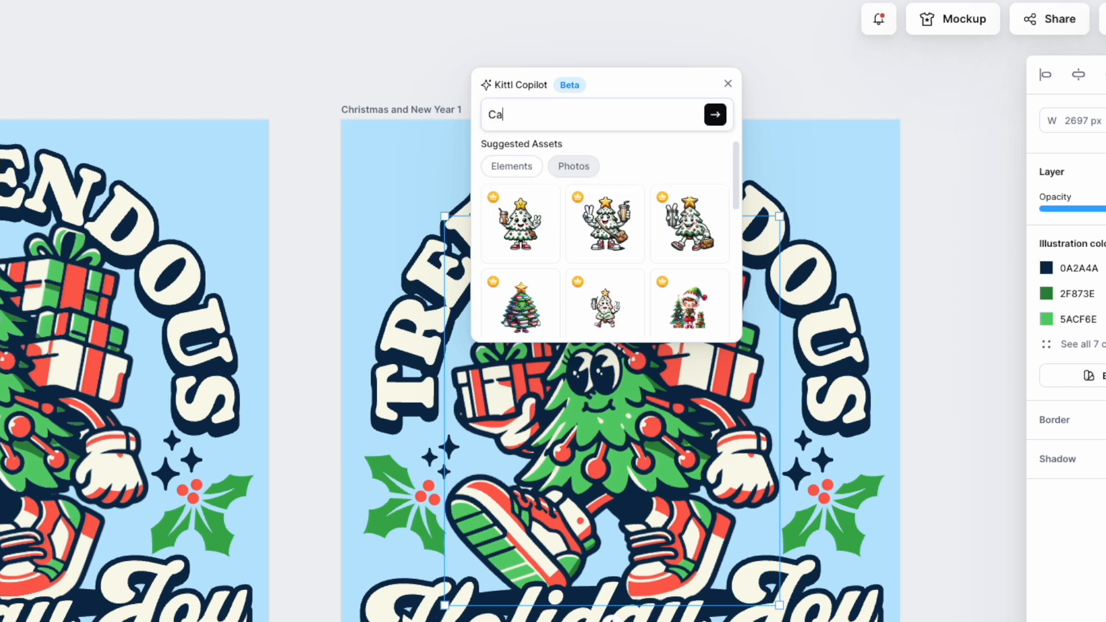
pyautogui.press('BackSpace')
pyautogui.press('BackSpace')
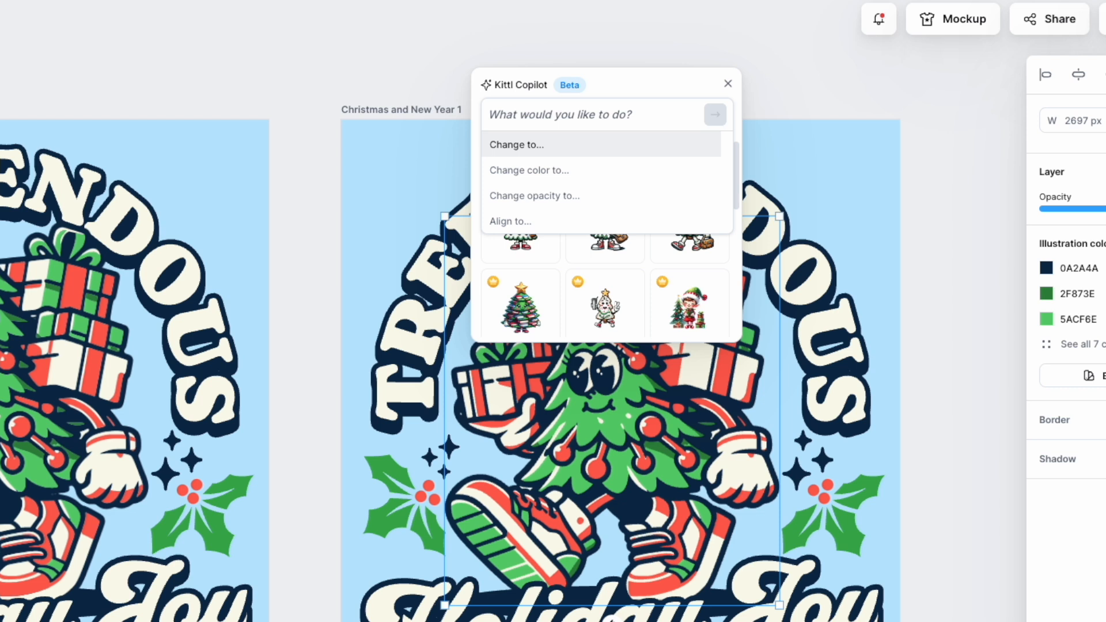
pyautogui.click(717, 117)
pyautogui.scroll(-5, 585, 230)
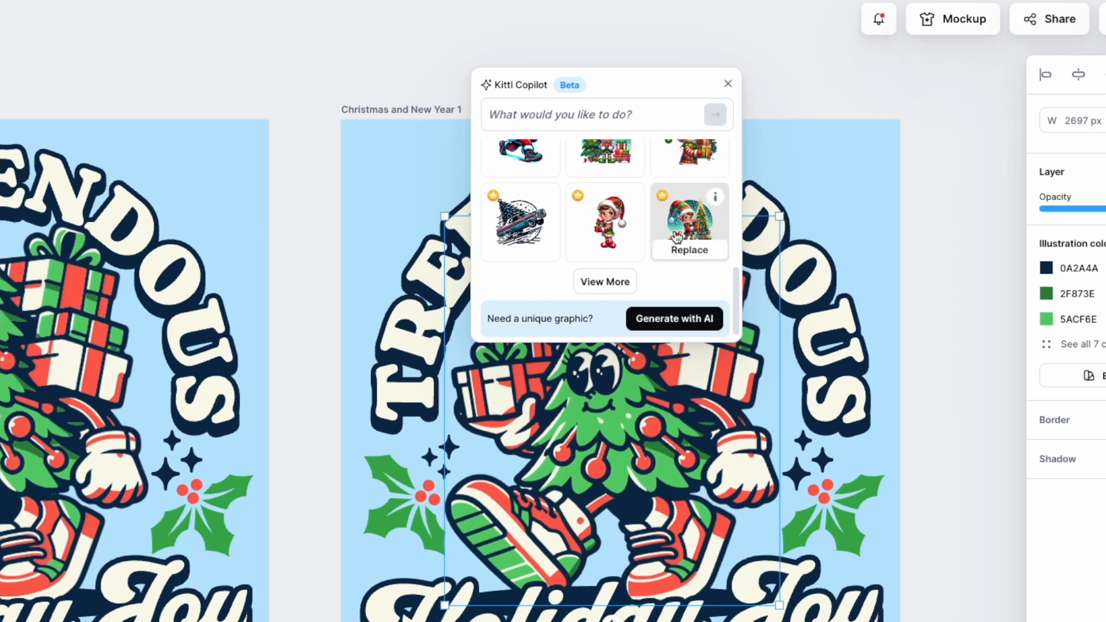
pyautogui.scroll(5, 654, 249)
pyautogui.scroll(-1, 654, 251)
pyautogui.scroll(-5, 654, 251)
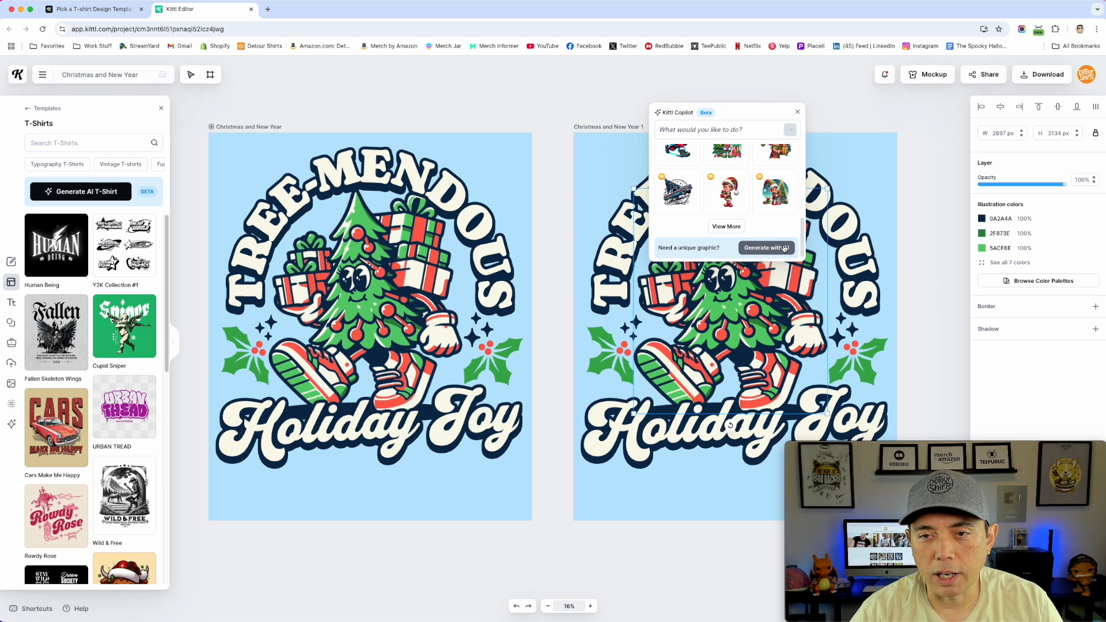
# Start a unique AI graphic and enter the prompt "A cool Christmas Tree for holding christmas presents"
pyautogui.click(692, 317)
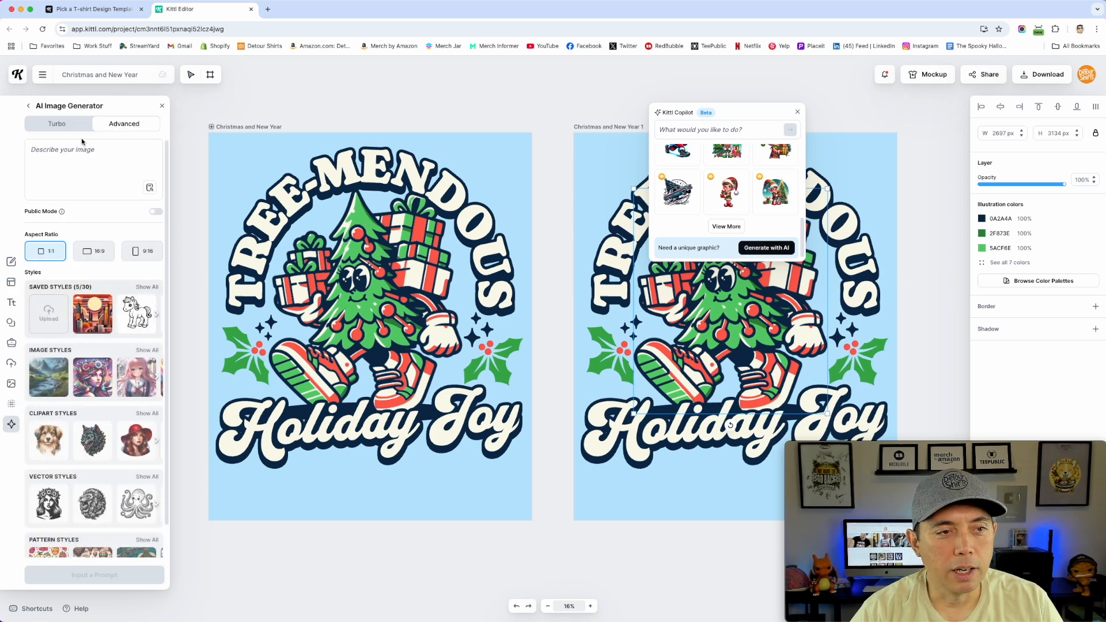
pyautogui.click(56, 152)
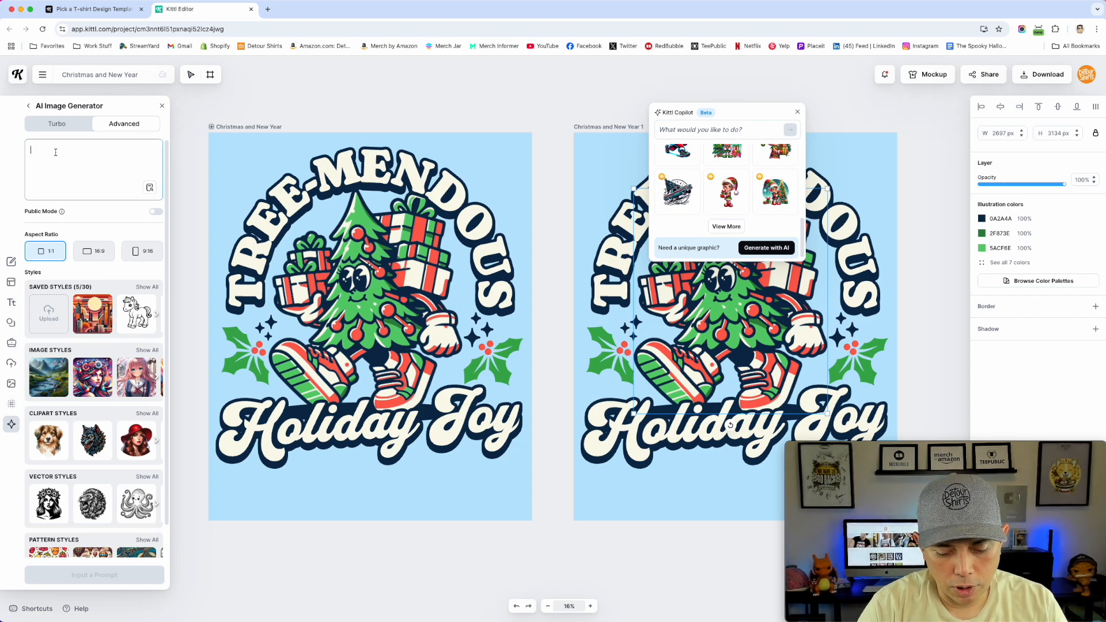
pyautogui.write('A')
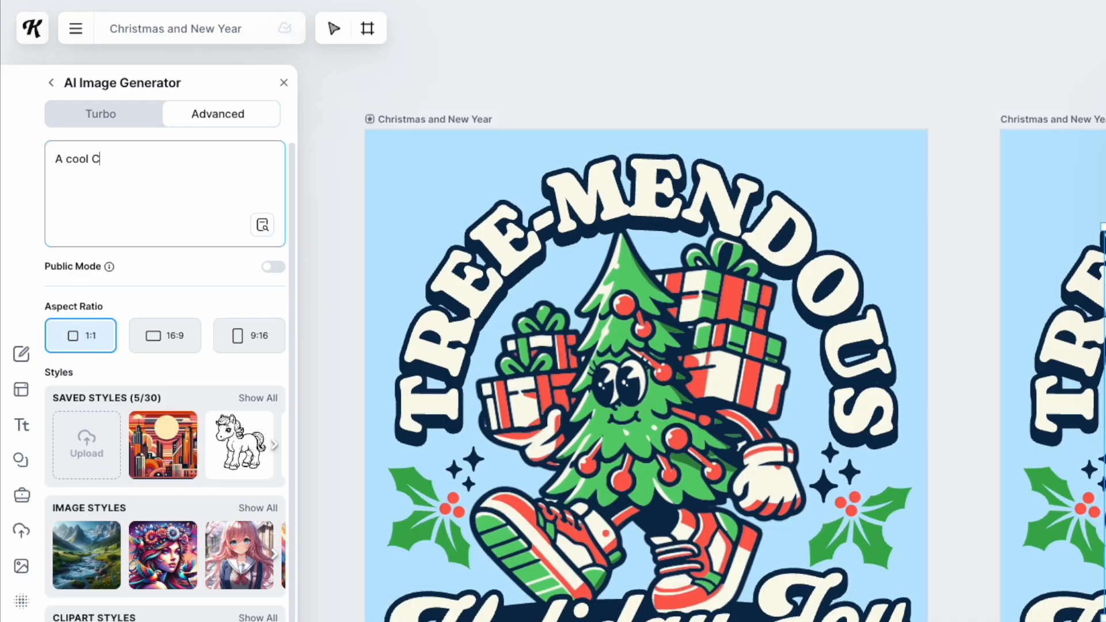
pyautogui.write(' cool Christmas Tree for')
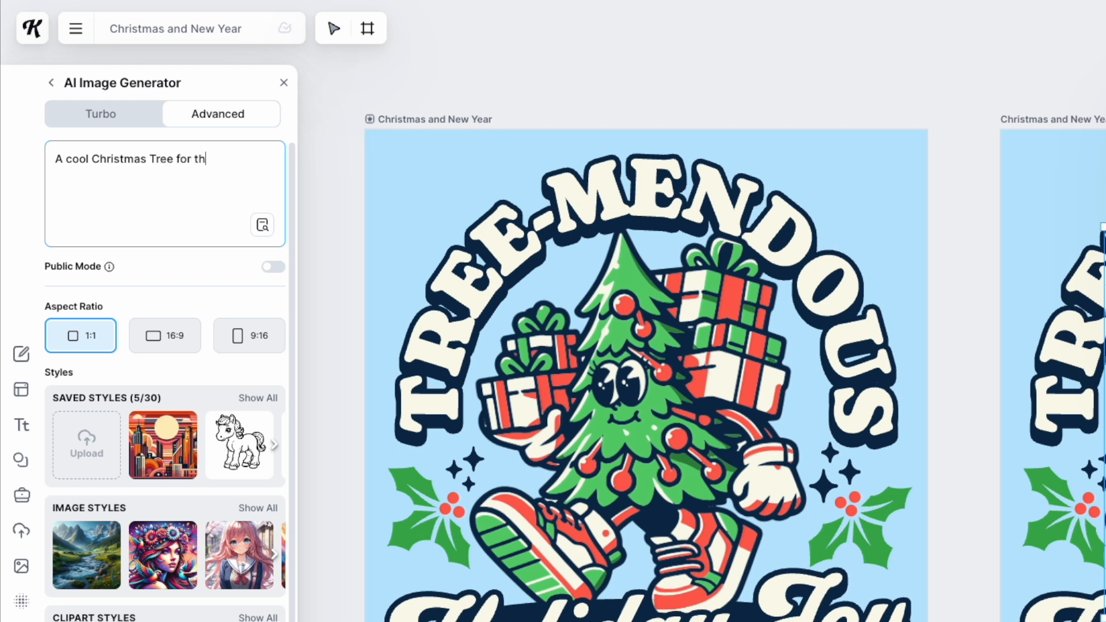
pyautogui.write(' holding christmas presents')
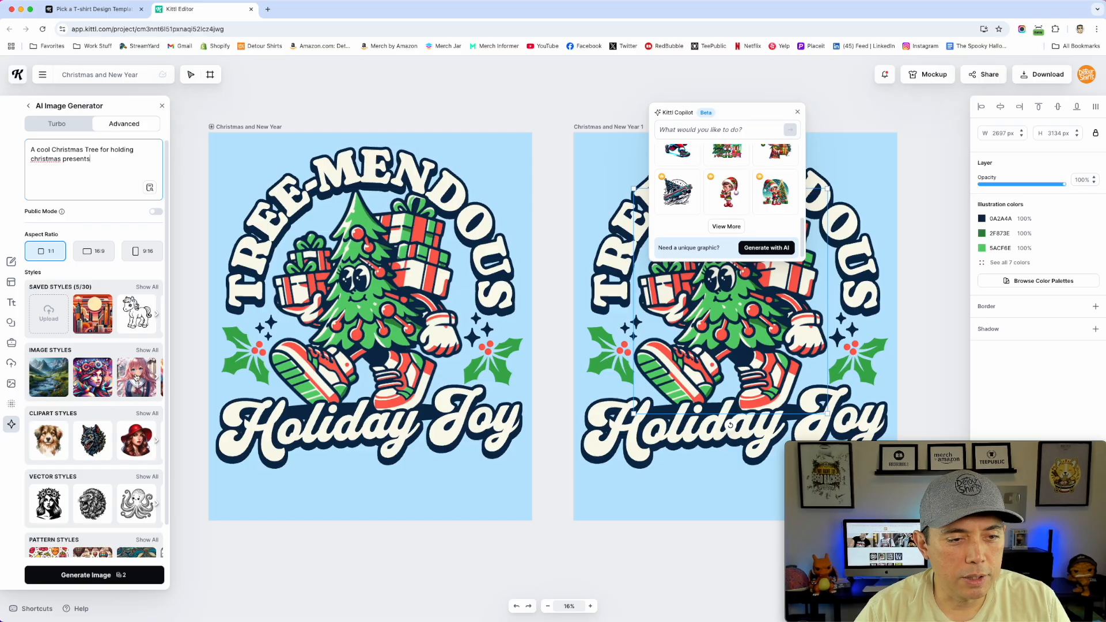
# Choose the Mascot clipart style, close Copilot, and generate the Christmas tree image
pyautogui.click(157, 440)
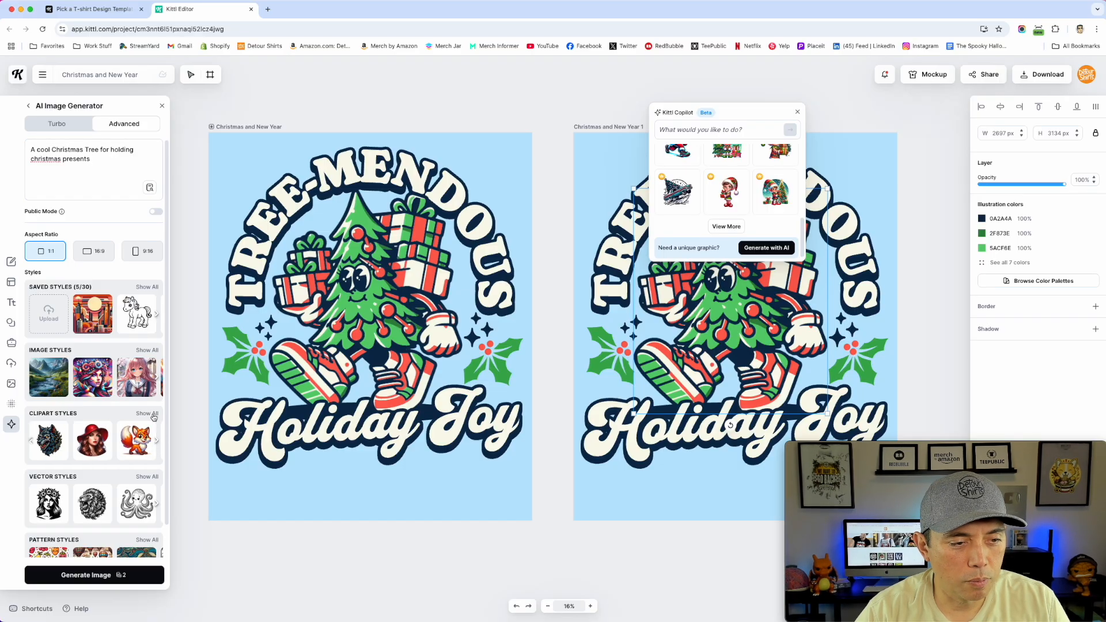
pyautogui.click(147, 413)
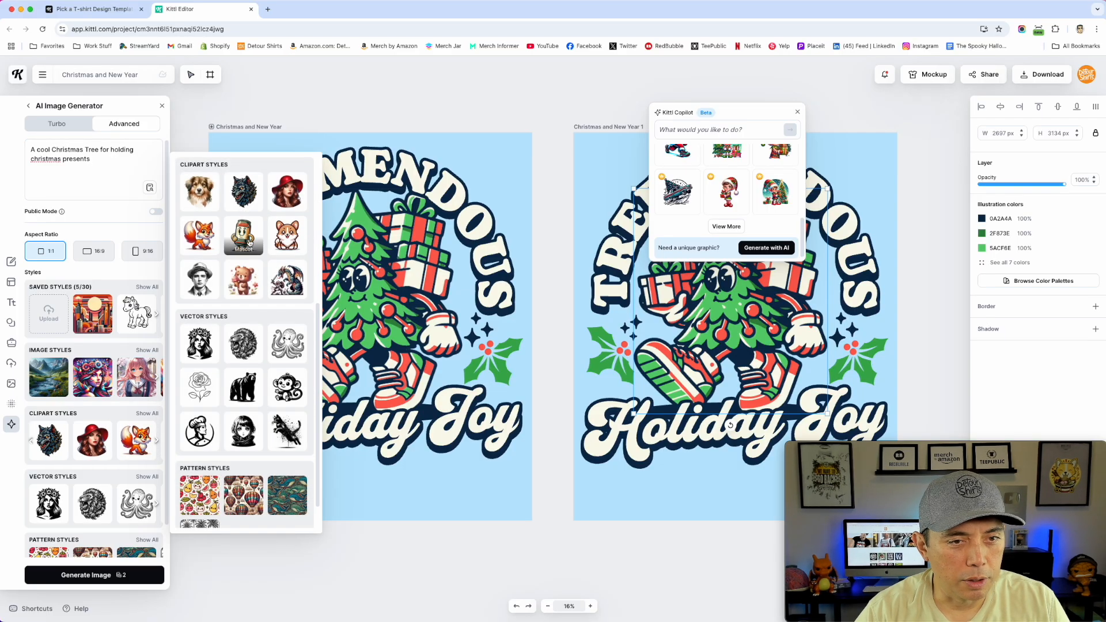
pyautogui.click(243, 242)
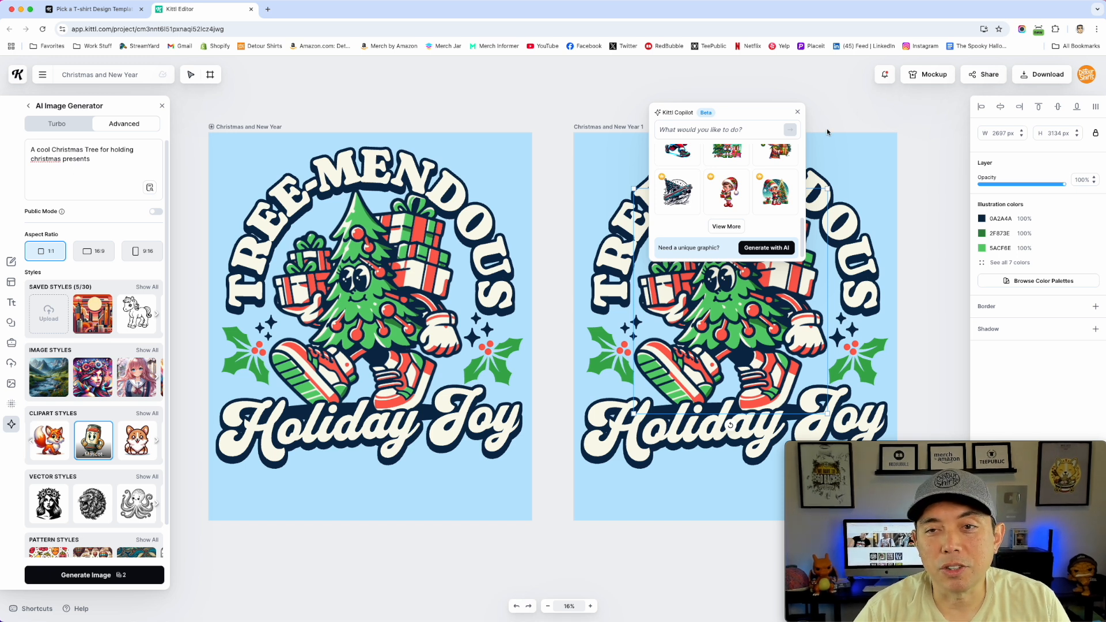
pyautogui.click(797, 112)
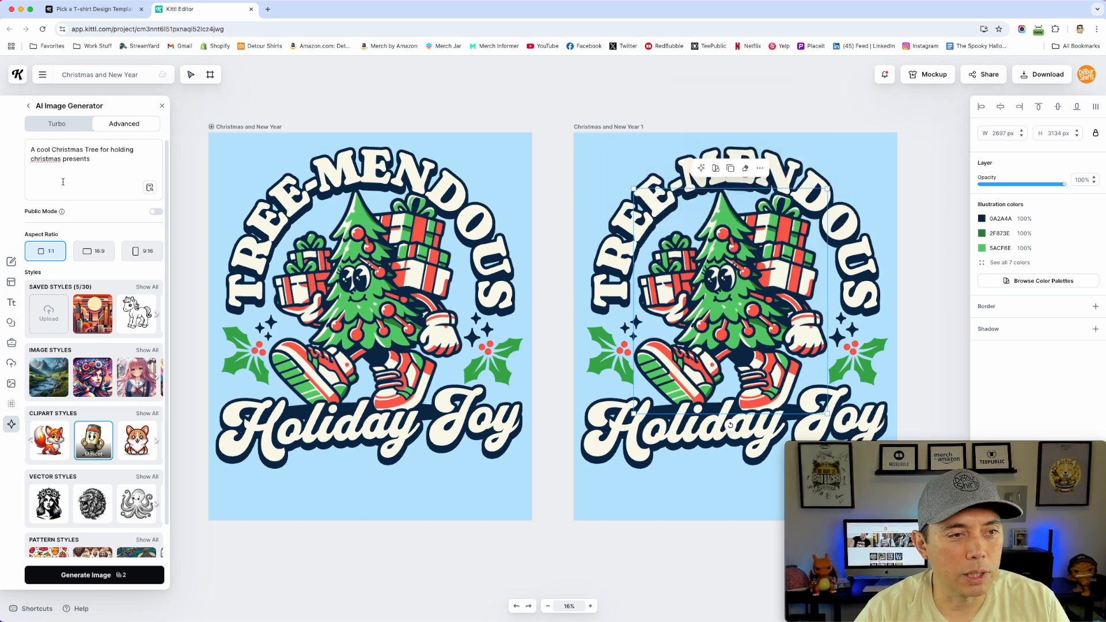
pyautogui.click(110, 574)
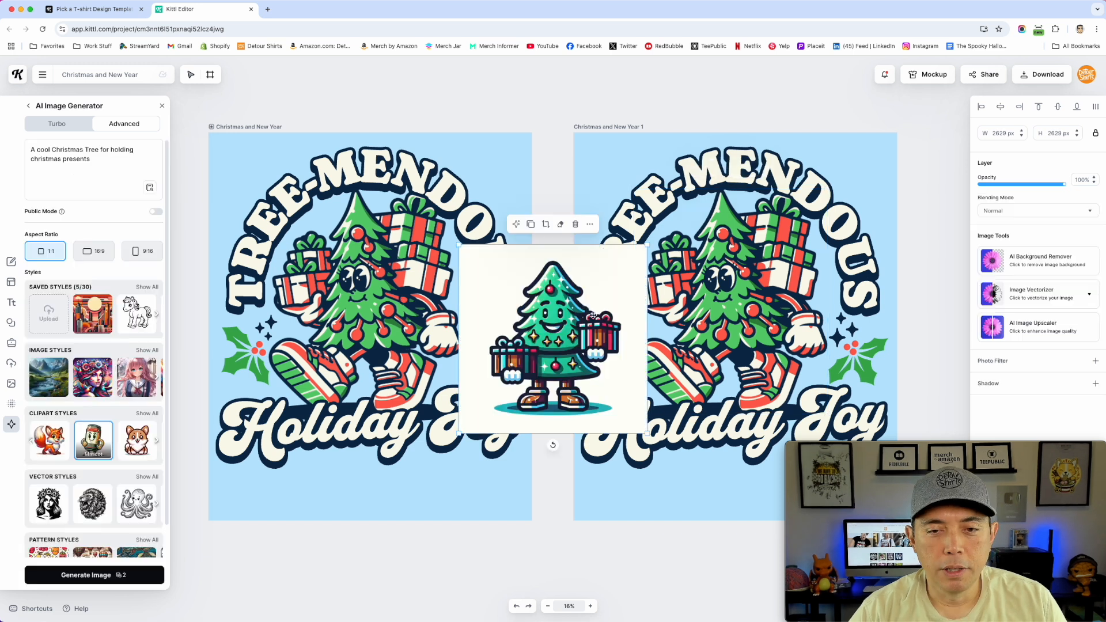
# Place the generated tree image over the mascot on the duplicate artboard and enlarge it to about 3000 px square
pyautogui.moveTo(543, 323); pyautogui.dragTo(720, 271)
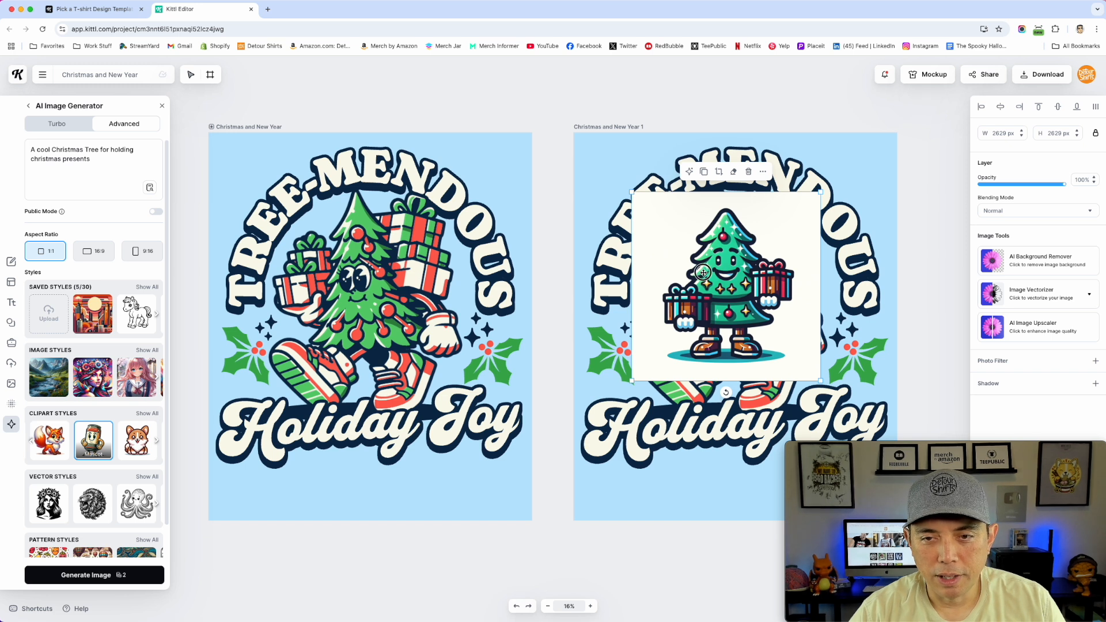
pyautogui.moveTo(706, 274); pyautogui.dragTo(687, 262)
pyautogui.moveTo(800, 369); pyautogui.dragTo(828, 395)
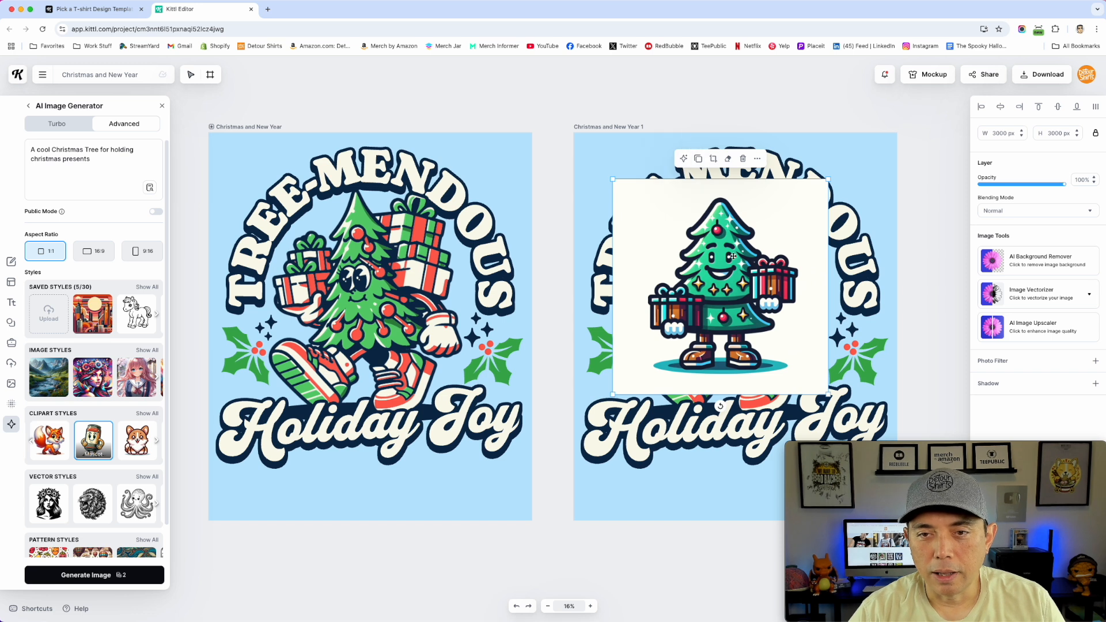
# Launch Copilot for the generated tree image and browse its suggested replacement elements
pyautogui.click(684, 158)
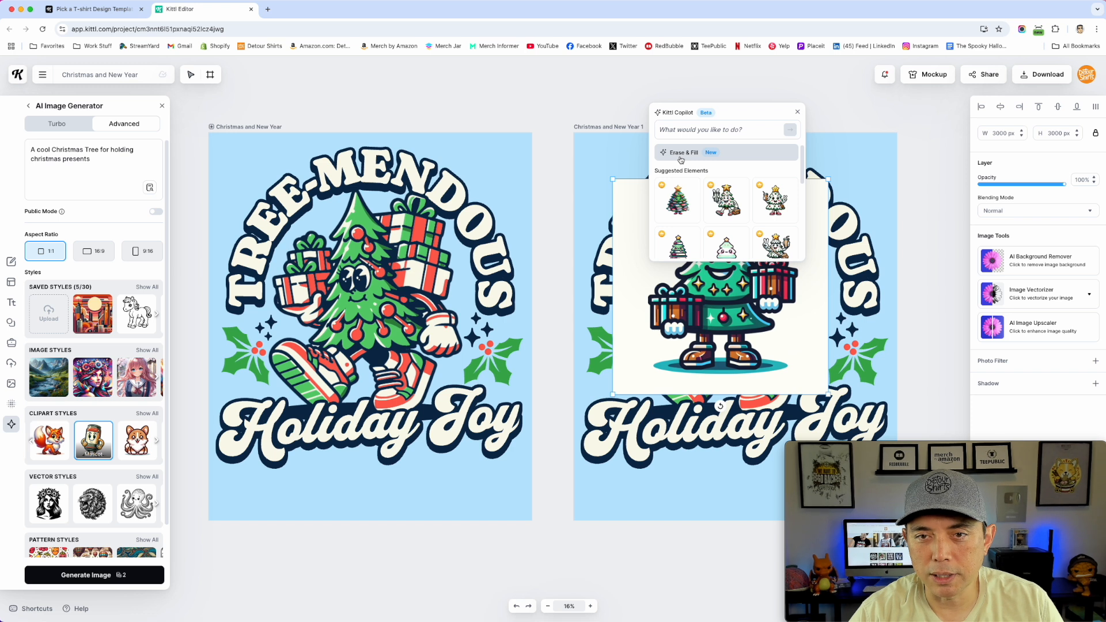
pyautogui.scroll(-2, 748, 207)
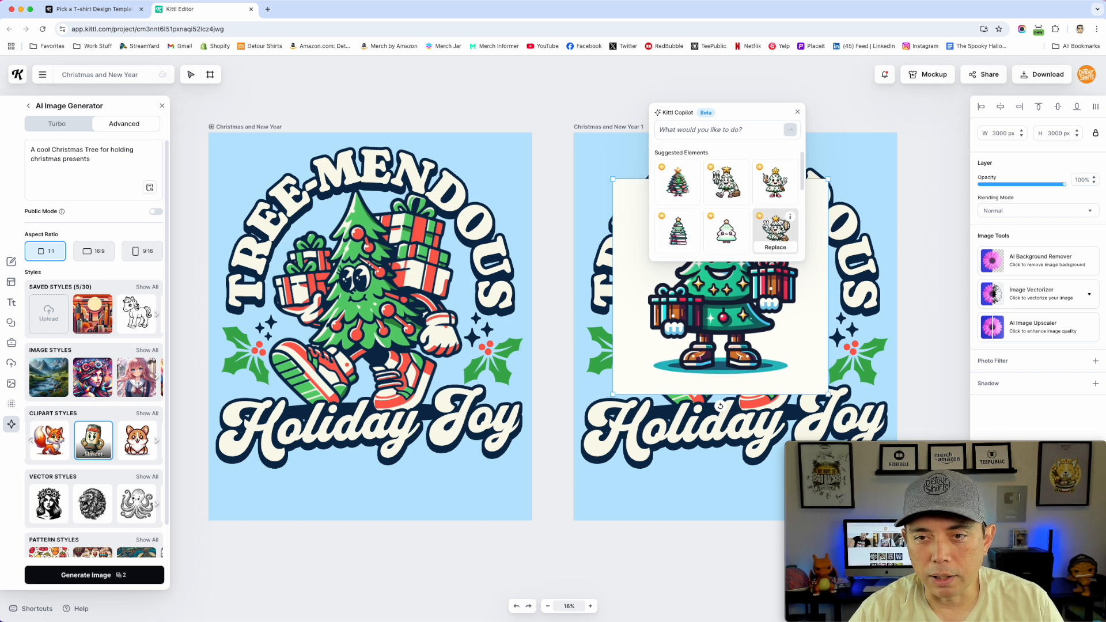
pyautogui.scroll(-1, 748, 224)
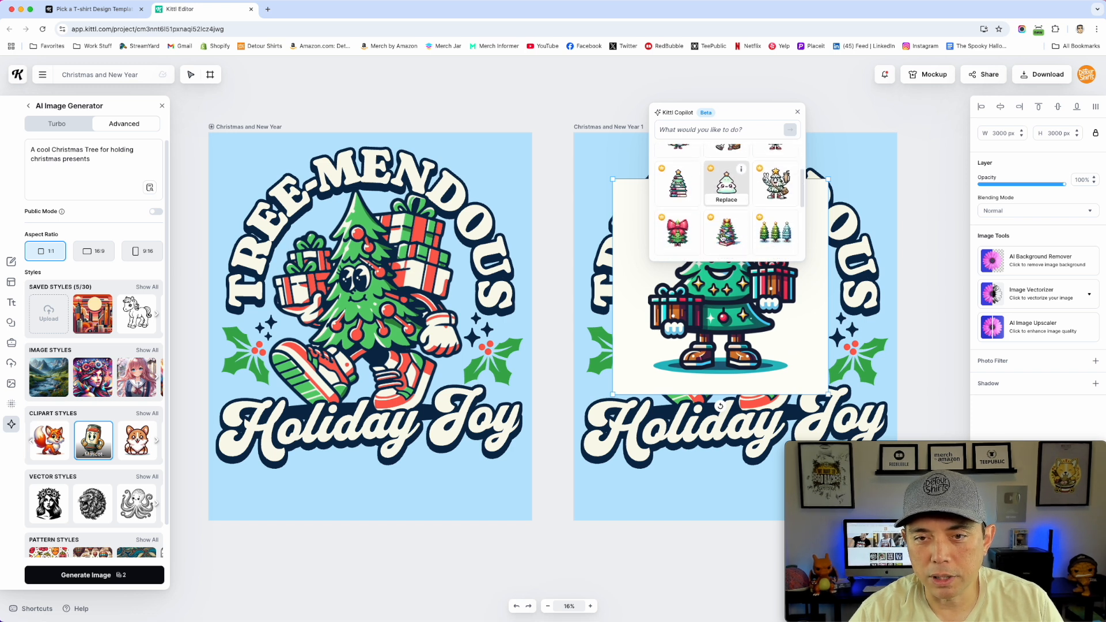
pyautogui.scroll(-1, 742, 225)
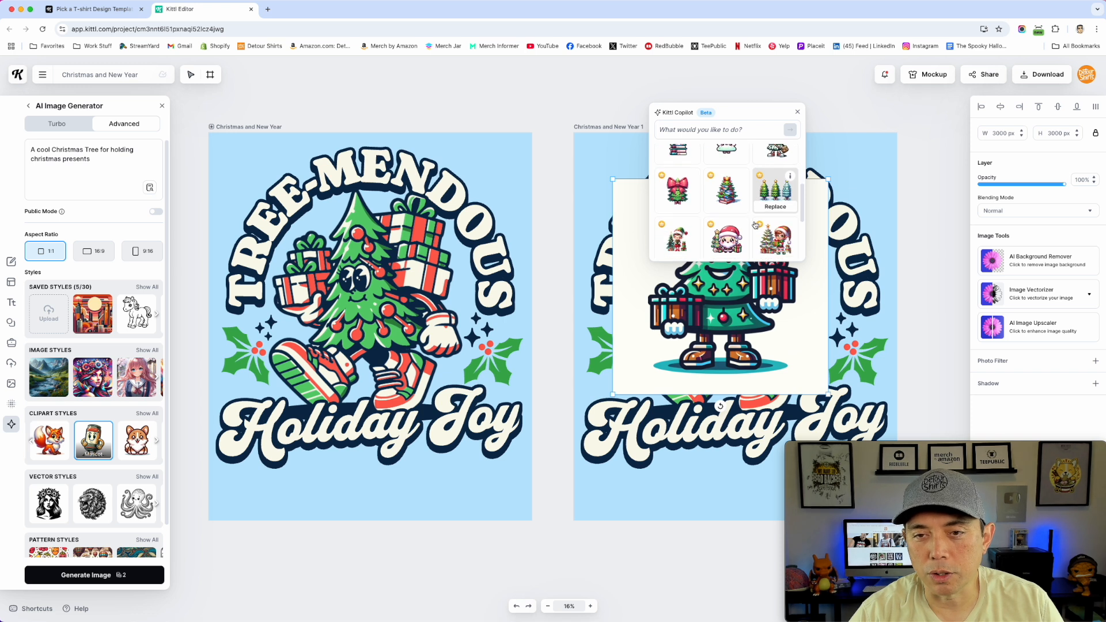
pyautogui.scroll(-2, 723, 213)
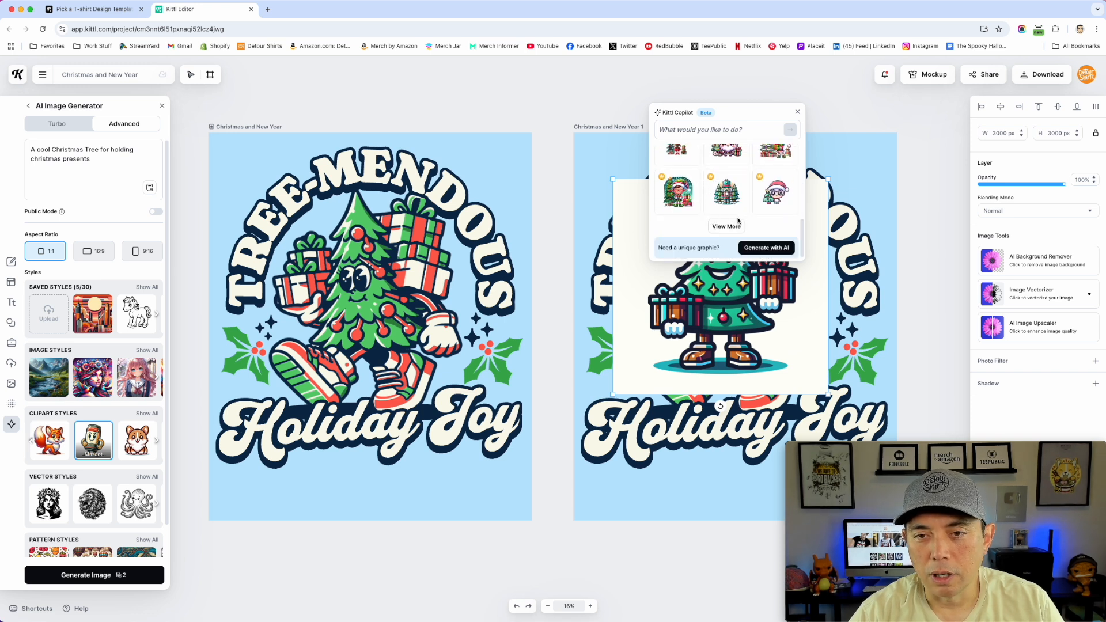
pyautogui.scroll(5, 737, 220)
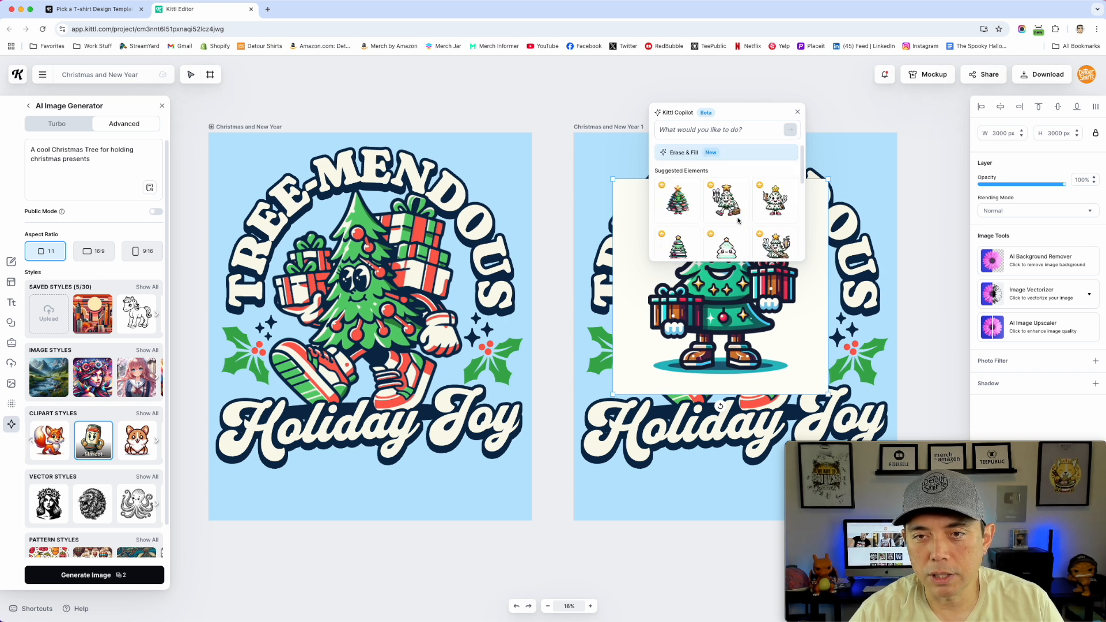
# Try Erase & Fill on a small patch of blank background near the generated image's upper edge
pyautogui.click(680, 154)
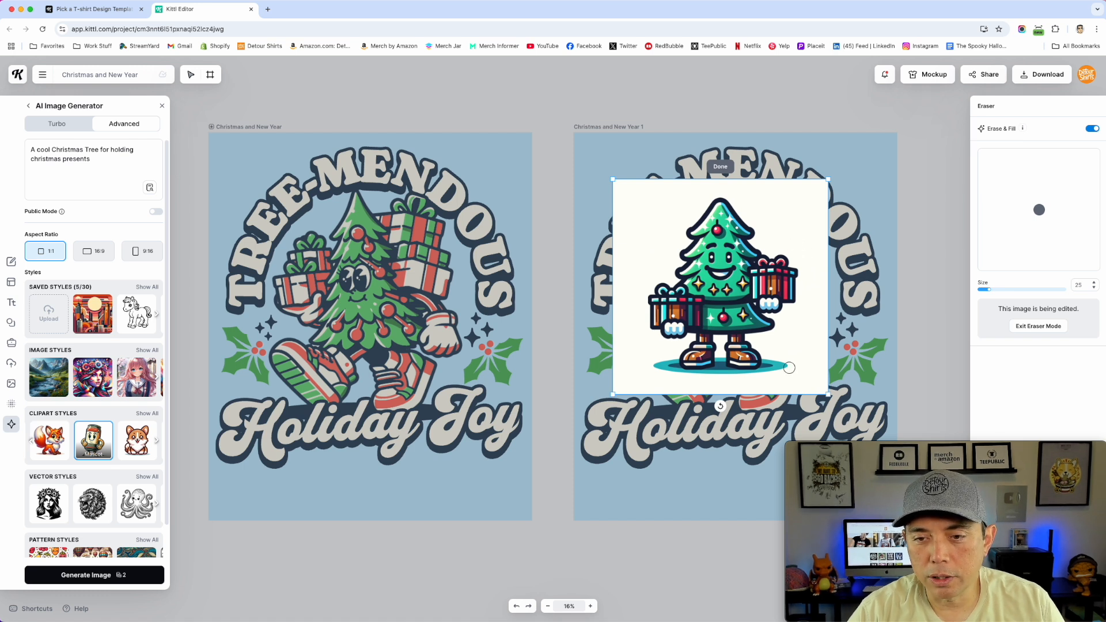
pyautogui.moveTo(776, 186)
pyautogui.mouseDown()
pyautogui.moveTo(802, 208)
pyautogui.moveTo(774, 184)
pyautogui.moveTo(828, 188)
pyautogui.moveTo(788, 186)
pyautogui.moveTo(809, 209)
pyautogui.moveTo(796, 185)
pyautogui.mouseUp()
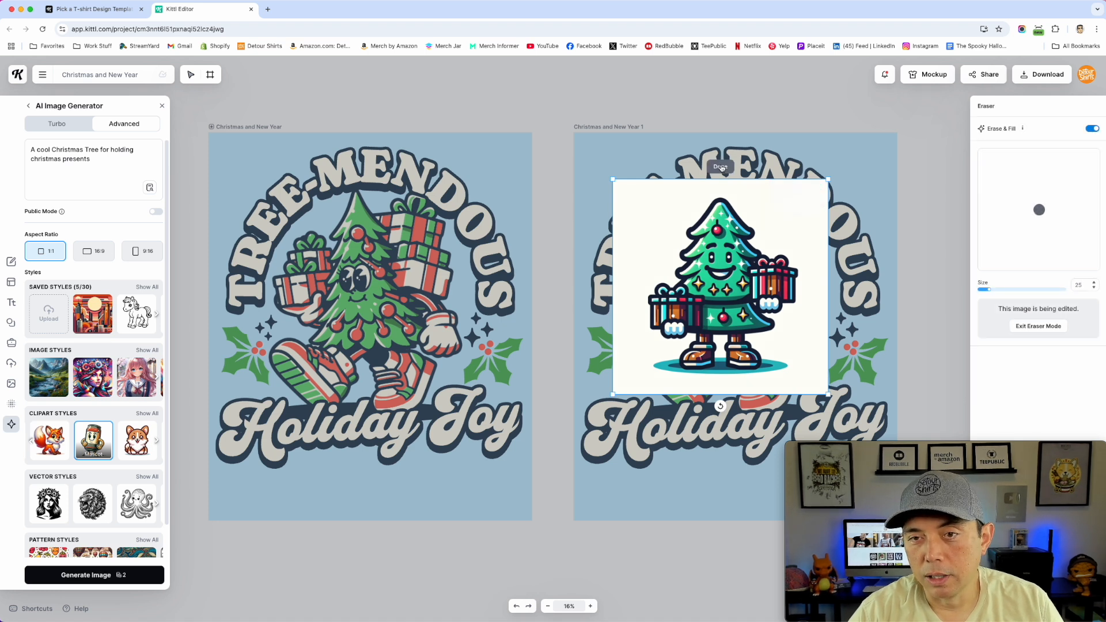
pyautogui.click(720, 167)
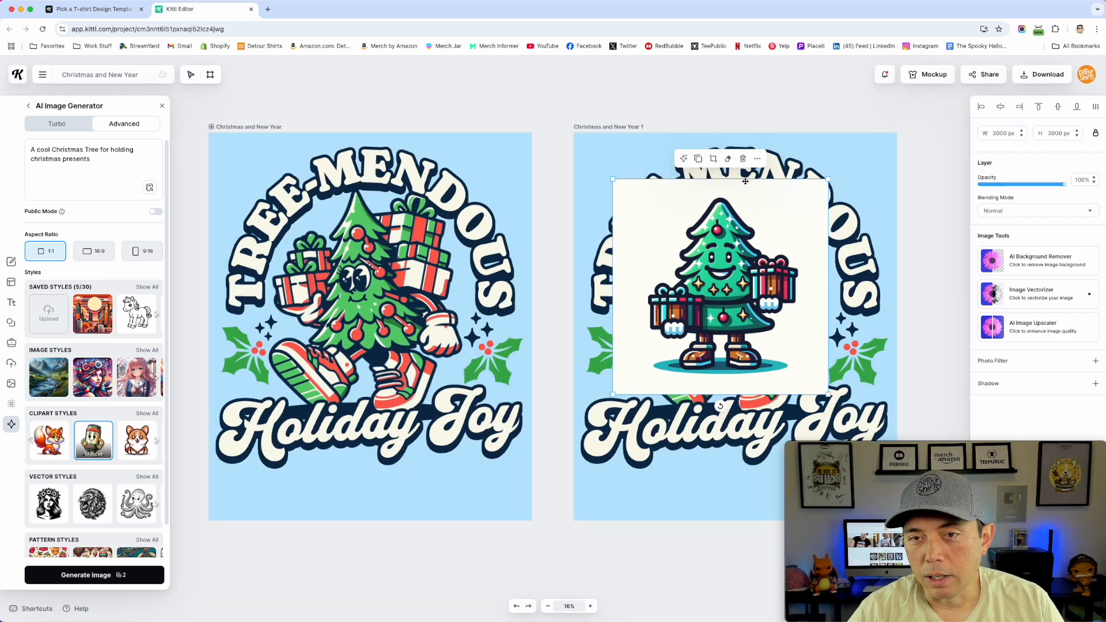
# Remove the generated tree's background with AI Background Remover and delete the original tree mascot beneath it
pyautogui.click(1048, 264)
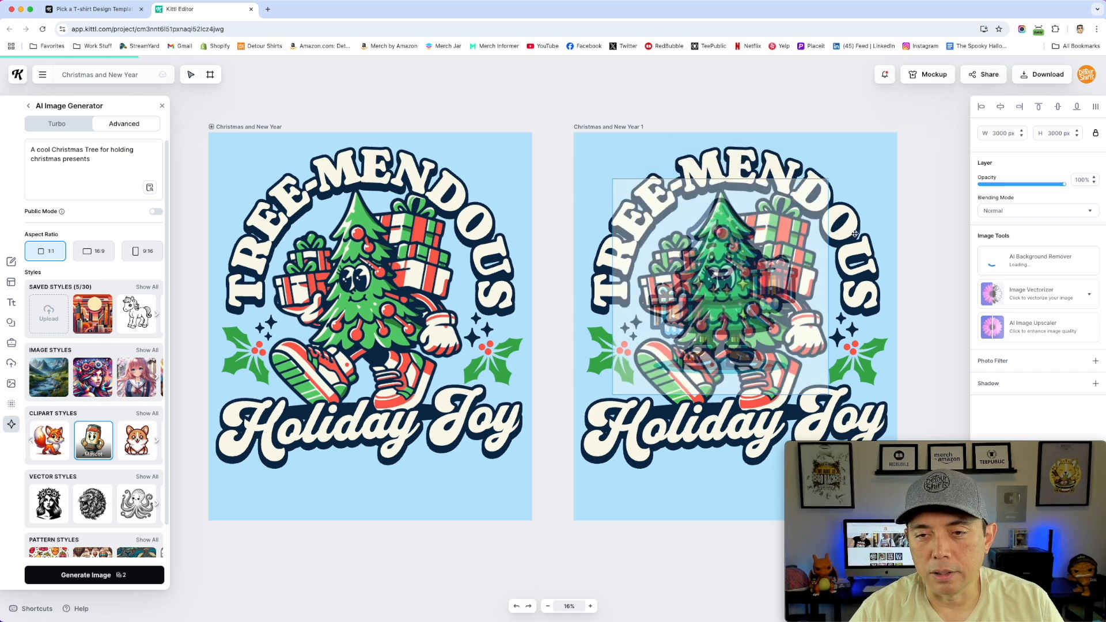
pyautogui.moveTo(728, 259)
pyautogui.mouseDown()
pyautogui.moveTo(659, 297)
pyautogui.moveTo(717, 266)
pyautogui.mouseUp()
pyautogui.click(750, 261)
pyautogui.press('Delete')
# Enlarge the generated tree to about 2666 by 3160 px and send it behind the lettering
pyautogui.moveTo(790, 369); pyautogui.dragTo(833, 420)
pyautogui.moveTo(765, 347); pyautogui.dragTo(767, 344)
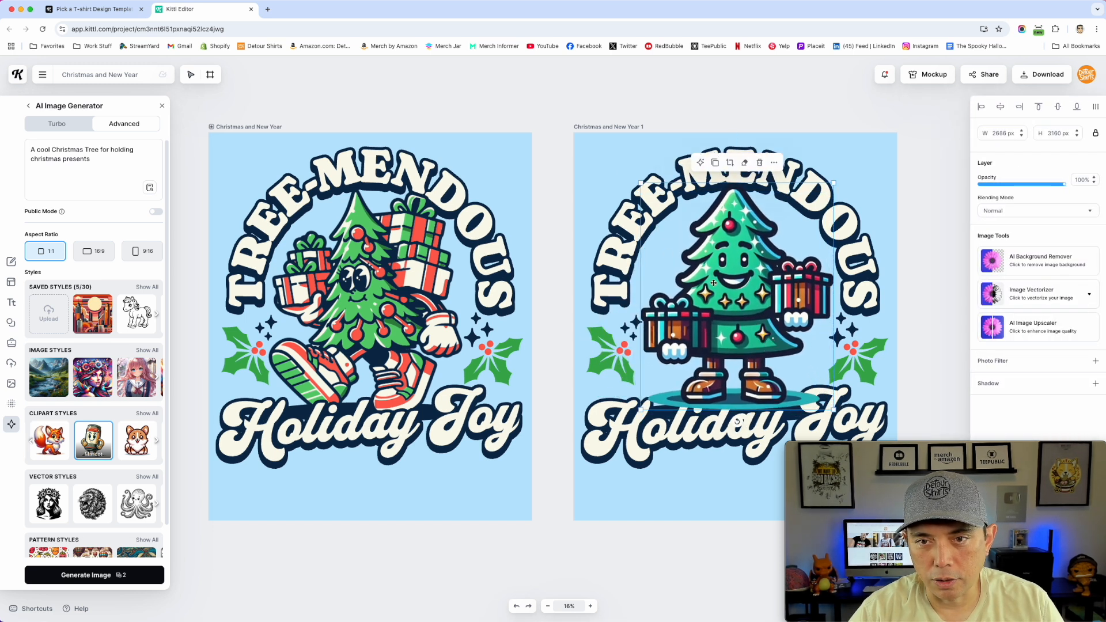
pyautogui.rightClick(737, 279)
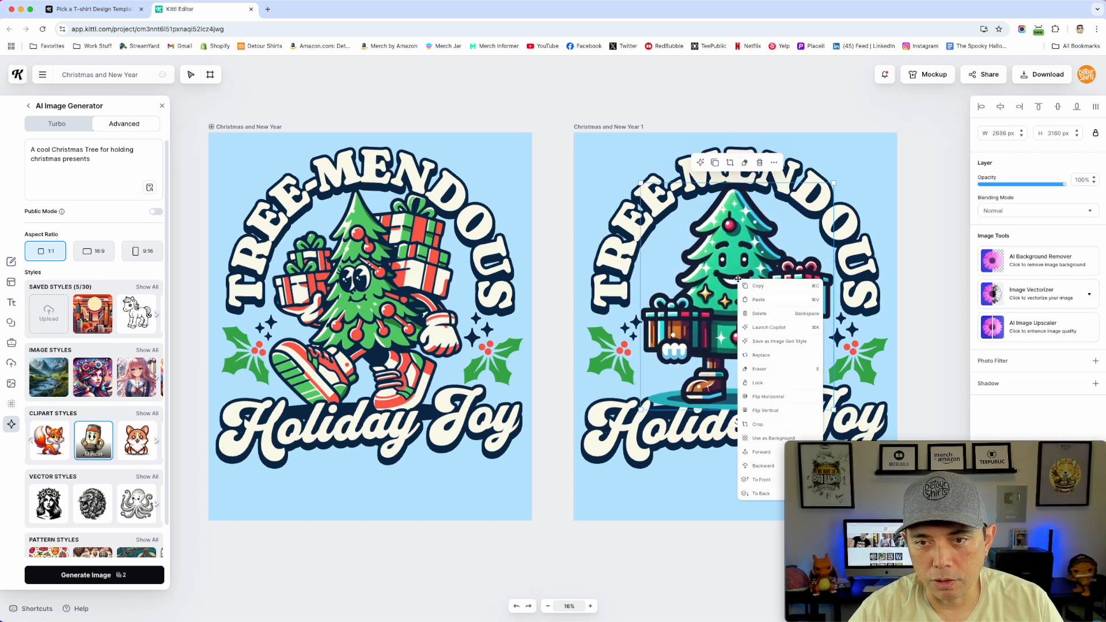
pyautogui.click(754, 493)
pyautogui.click(881, 161)
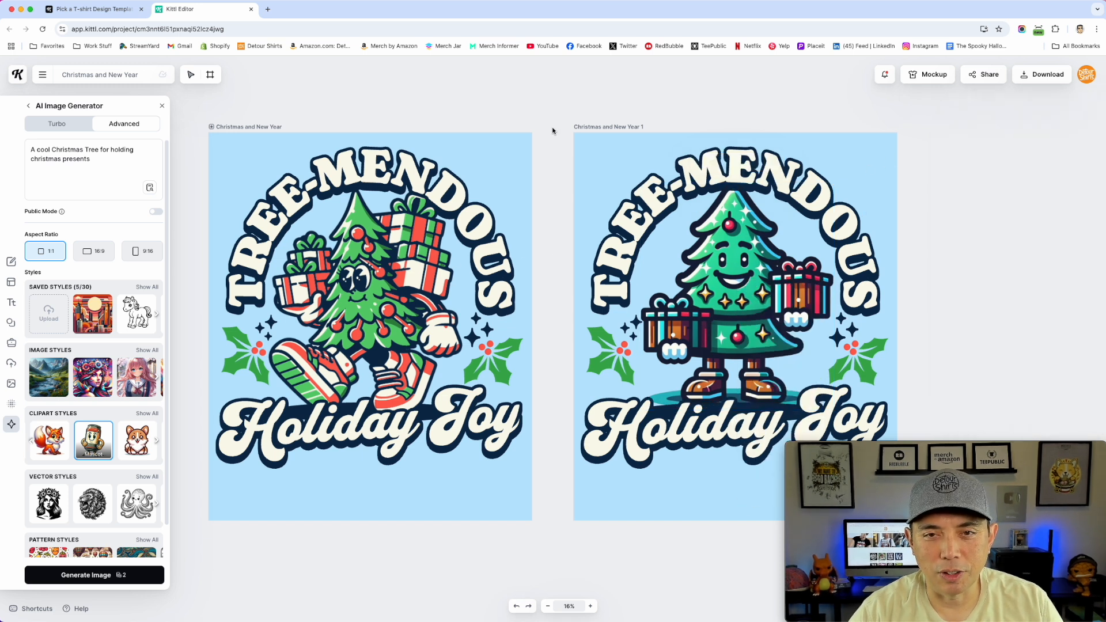
# Delete the duplicate artboard and move the original artboard to the middle of the canvas
pyautogui.click(596, 127)
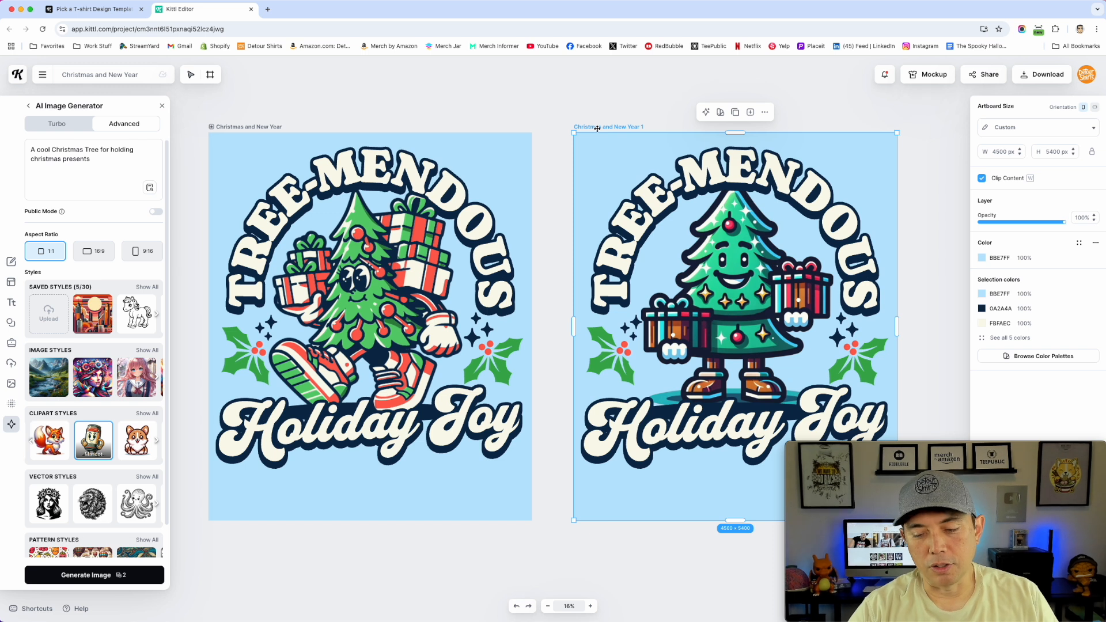
pyautogui.press('Delete')
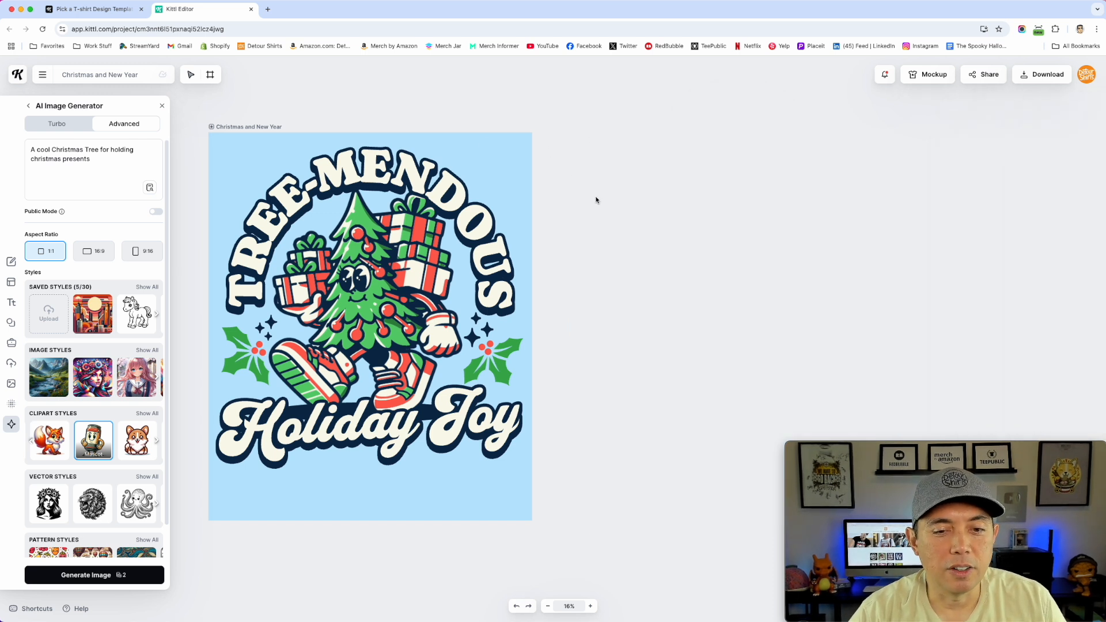
pyautogui.moveTo(210, 127); pyautogui.dragTo(357, 121)
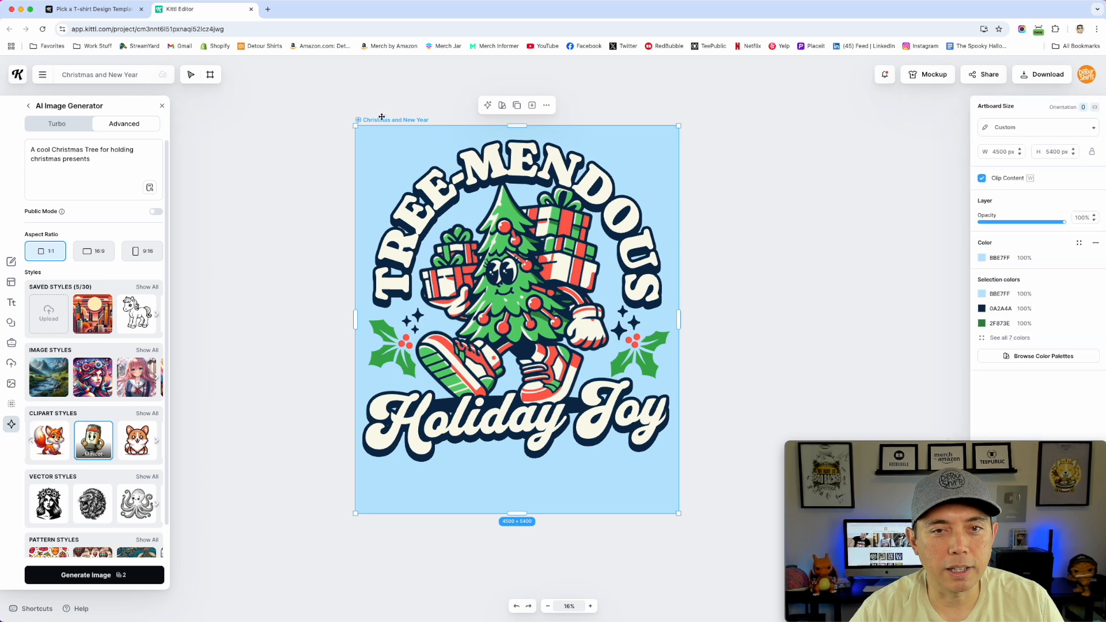
pyautogui.click(486, 106)
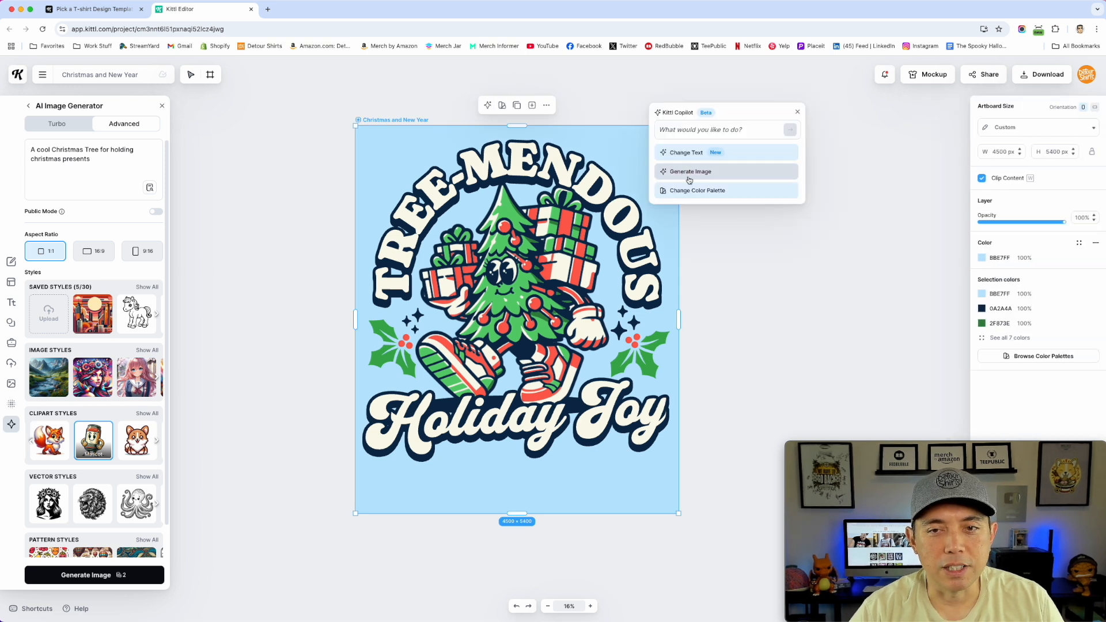
pyautogui.click(373, 91)
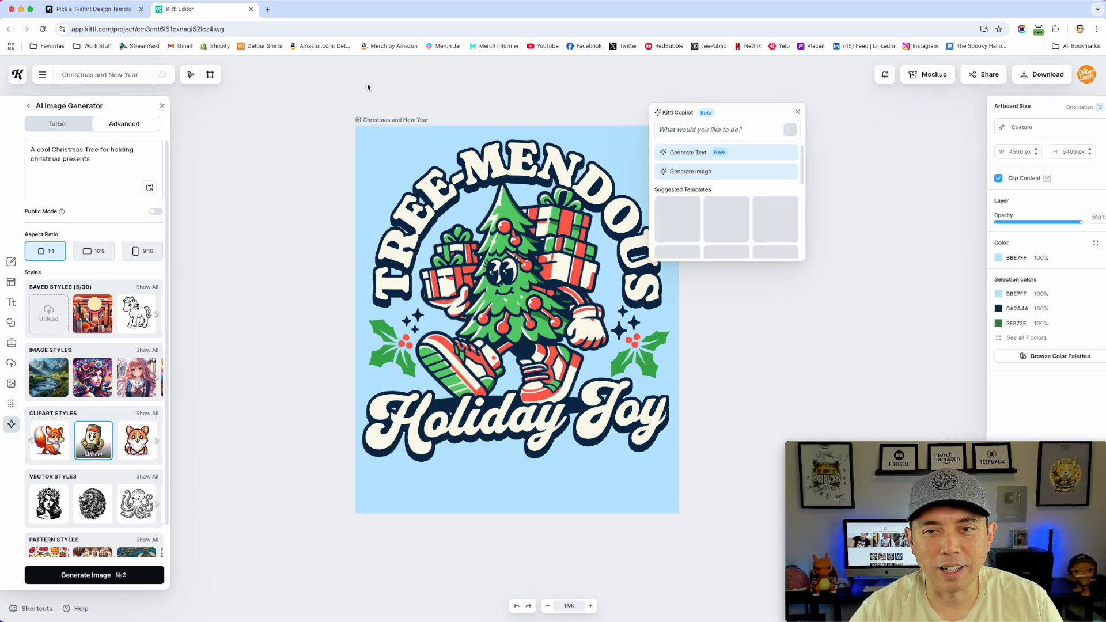
pyautogui.click(799, 110)
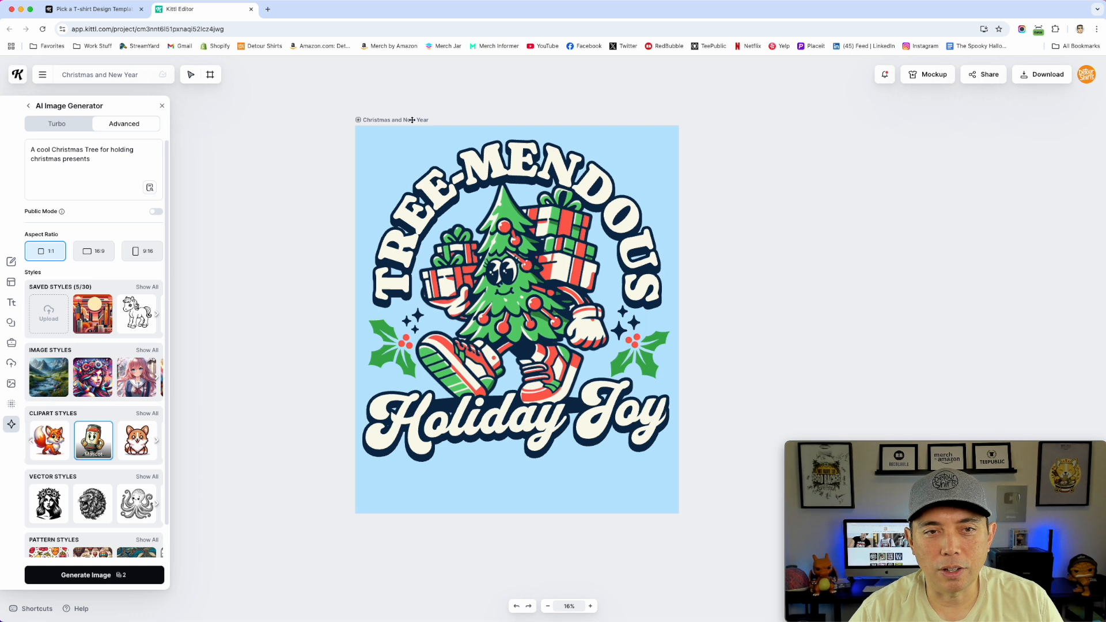
# Duplicate the artboard beside the original and open Kittl Copilot's suggested color palettes for the copy
pyautogui.moveTo(400, 123); pyautogui.dragTo(603, 124)
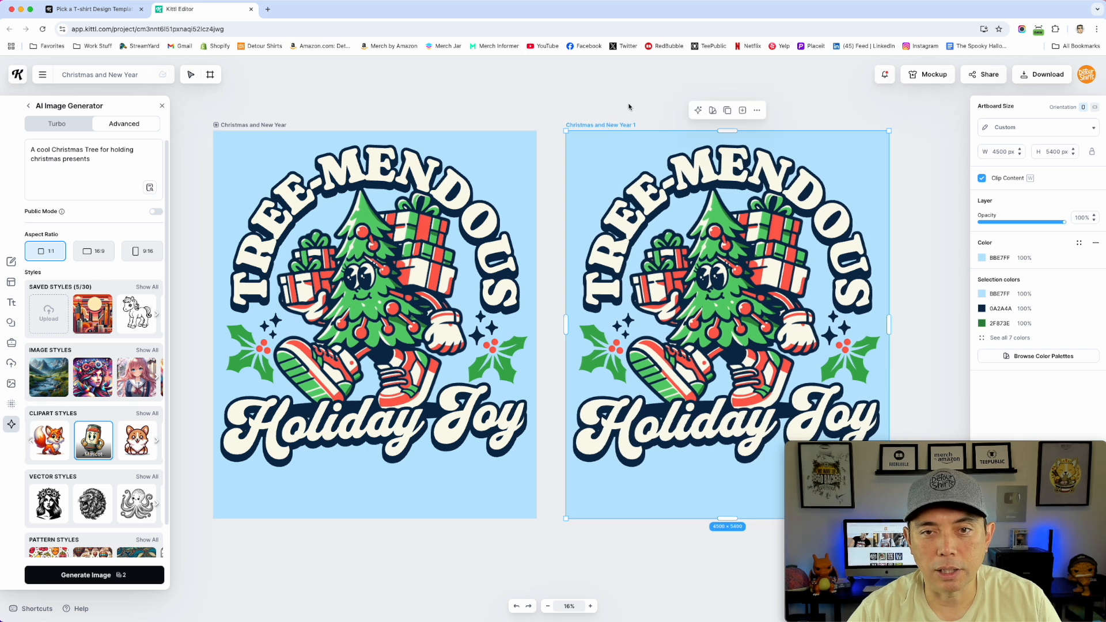
pyautogui.click(698, 110)
pyautogui.click(695, 192)
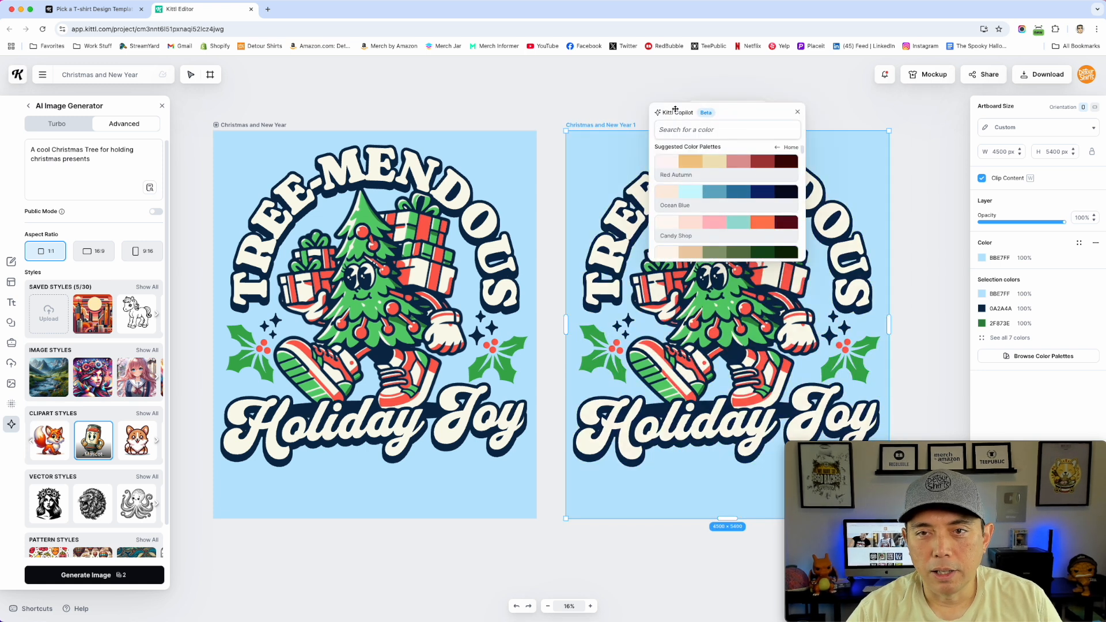
pyautogui.moveTo(767, 110); pyautogui.dragTo(570, 486)
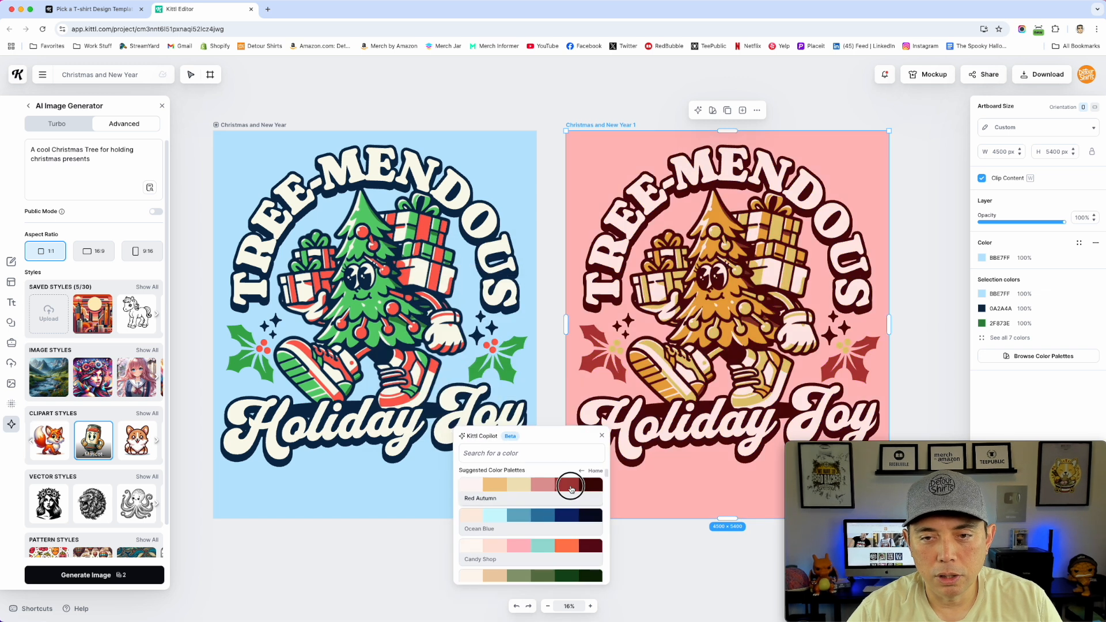
# Preview Copilot's suggested color palettes on the duplicate artboard, from Red Autumn through Purple Mint
pyautogui.click(567, 521)
pyautogui.scroll(-1, 566, 522)
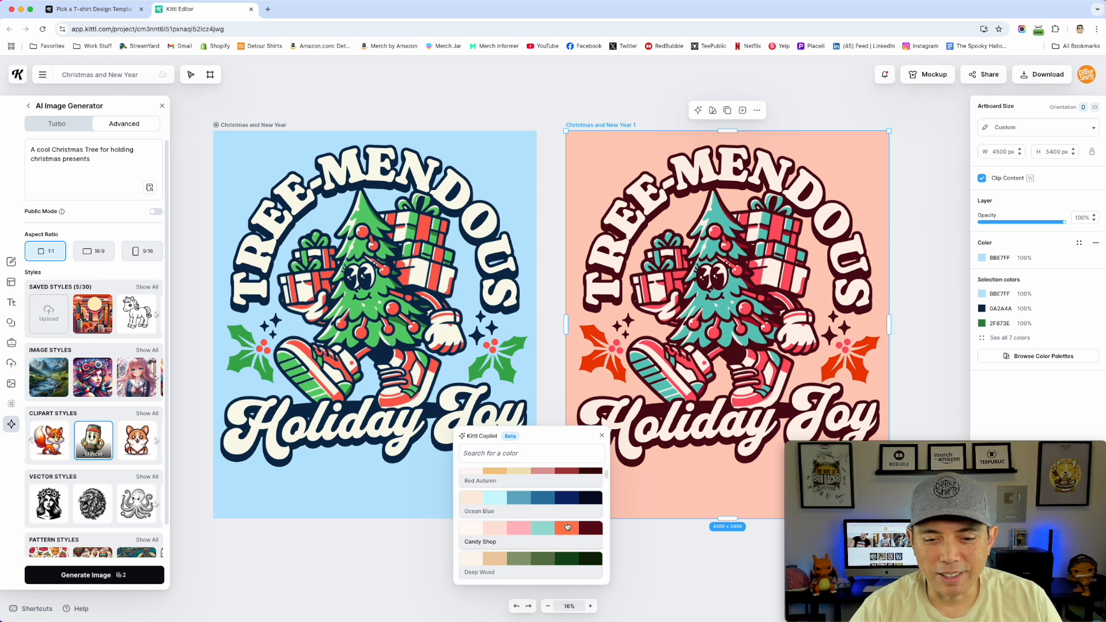
pyautogui.scroll(-2, 566, 527)
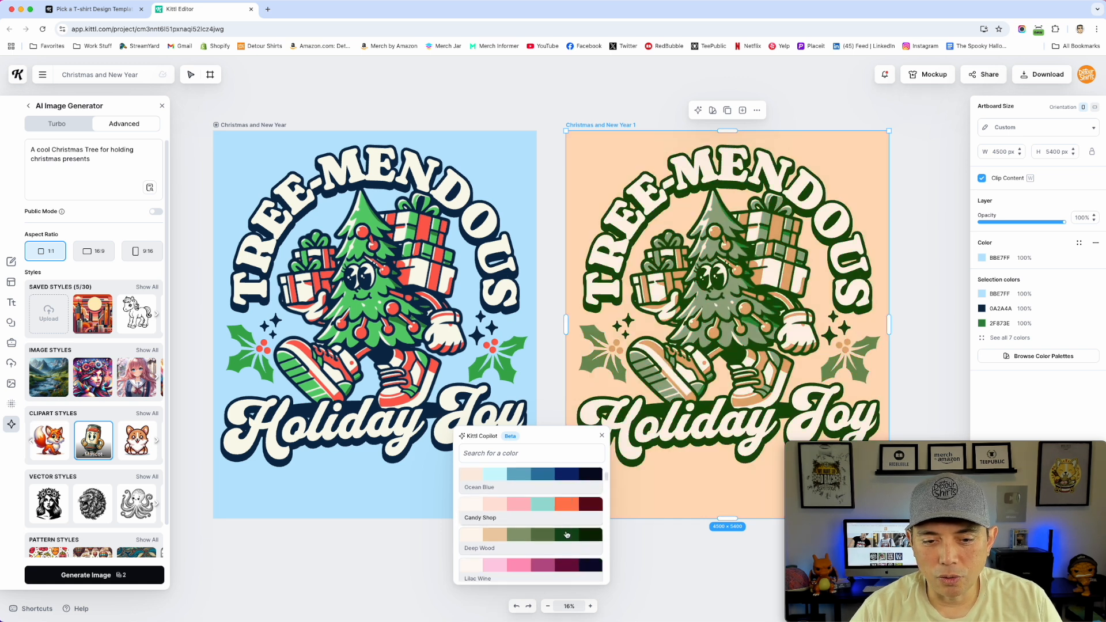
pyautogui.scroll(-2, 567, 534)
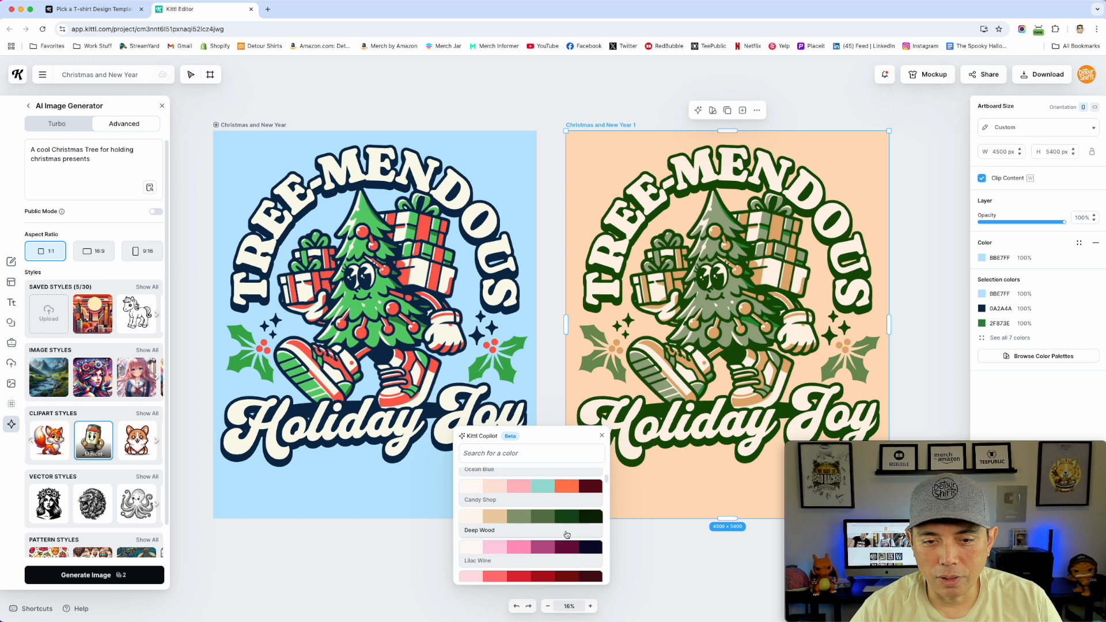
pyautogui.scroll(-4, 567, 535)
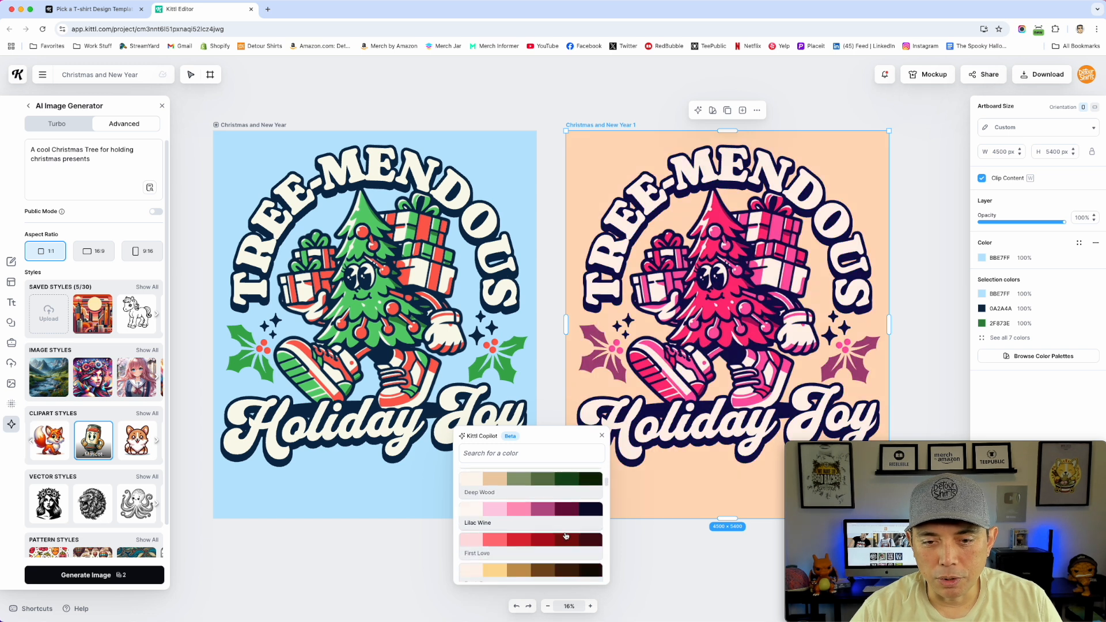
pyautogui.scroll(-1, 566, 540)
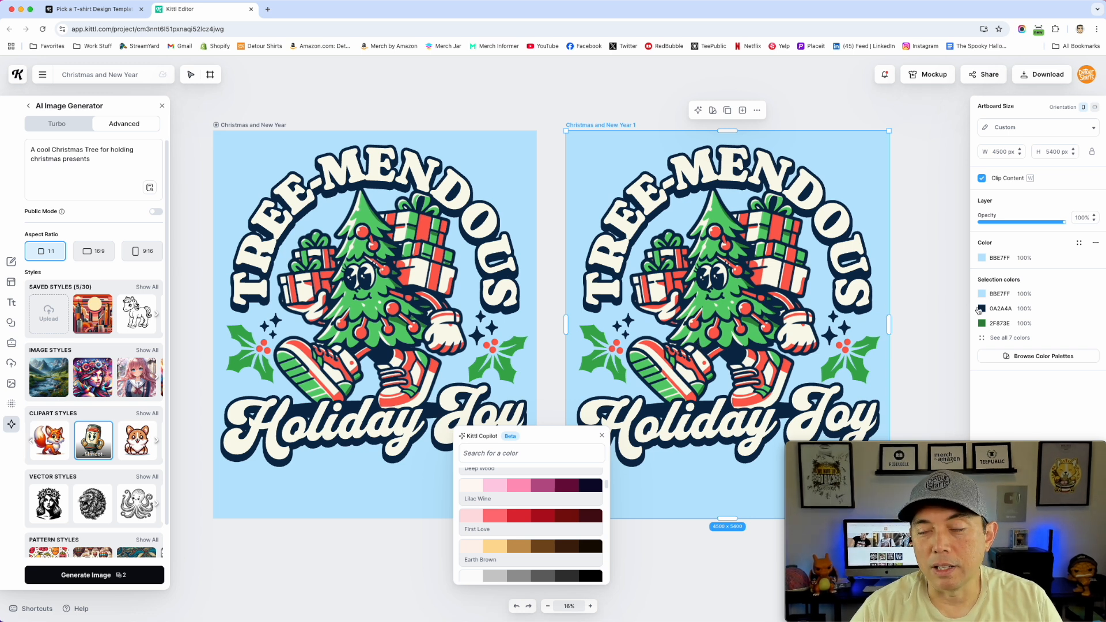
pyautogui.scroll(-2, 563, 490)
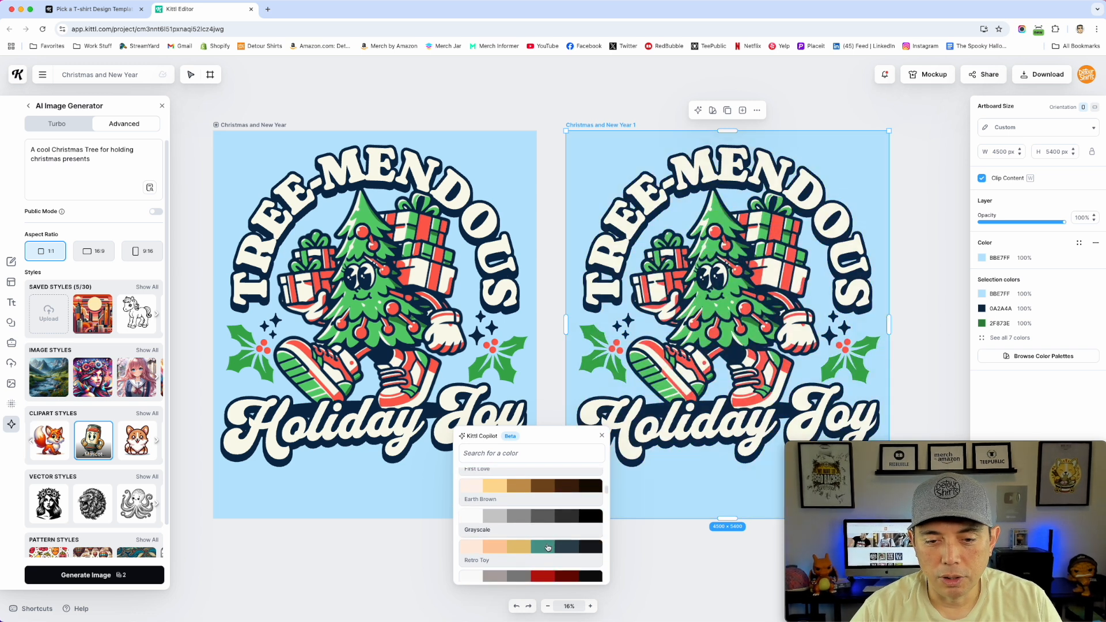
pyautogui.scroll(-1, 550, 536)
pyautogui.scroll(-2, 548, 547)
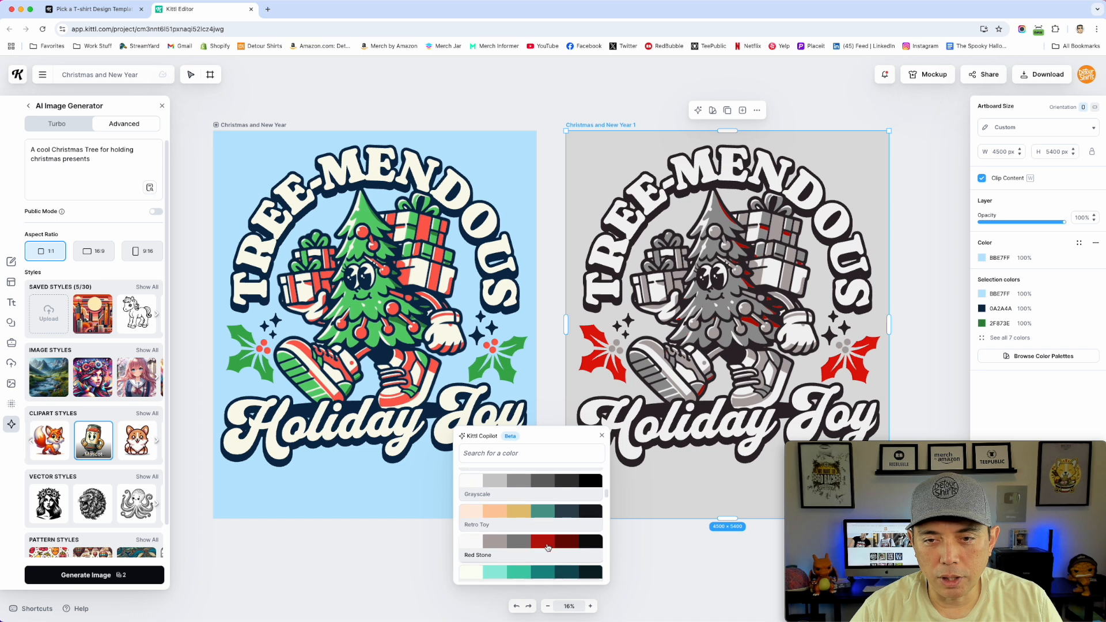
pyautogui.scroll(-2, 548, 547)
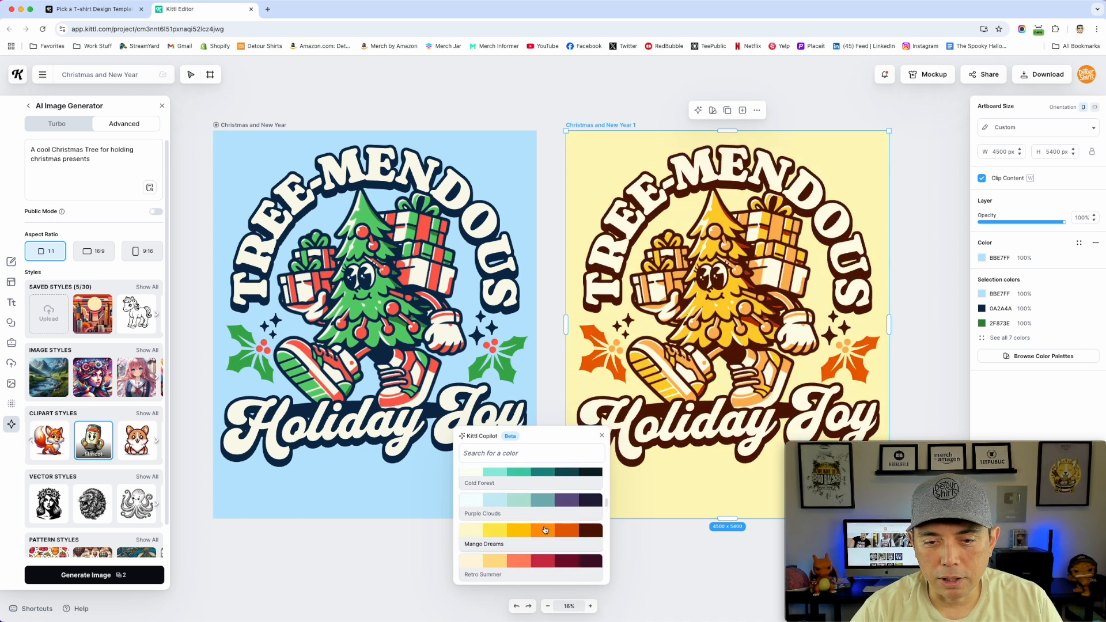
pyautogui.scroll(-1, 546, 548)
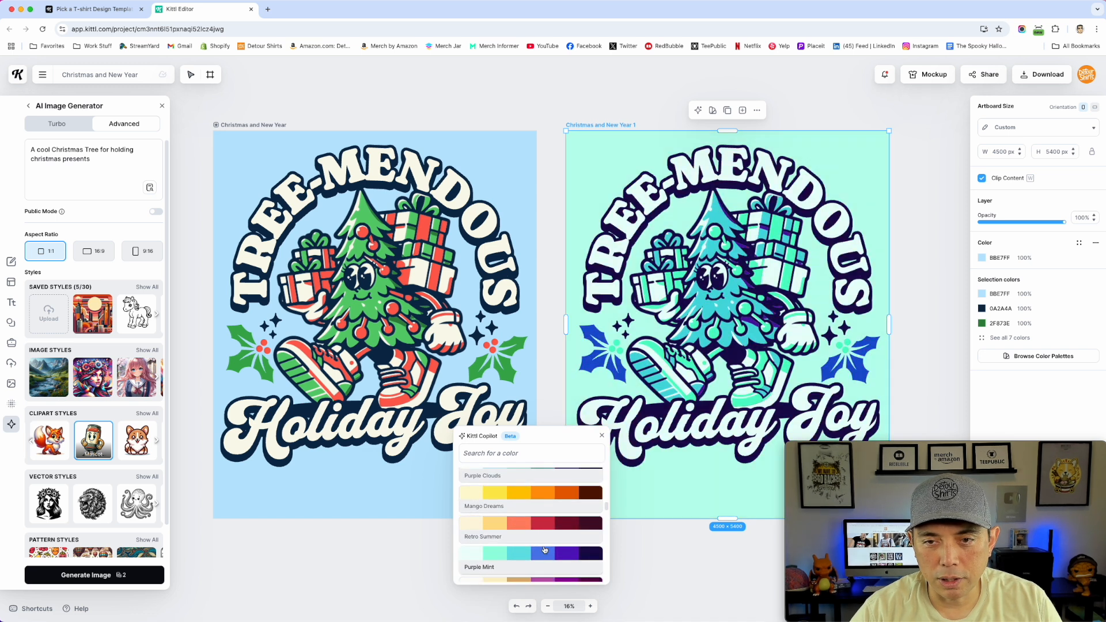
pyautogui.scroll(-2, 543, 548)
pyautogui.scroll(6, 542, 536)
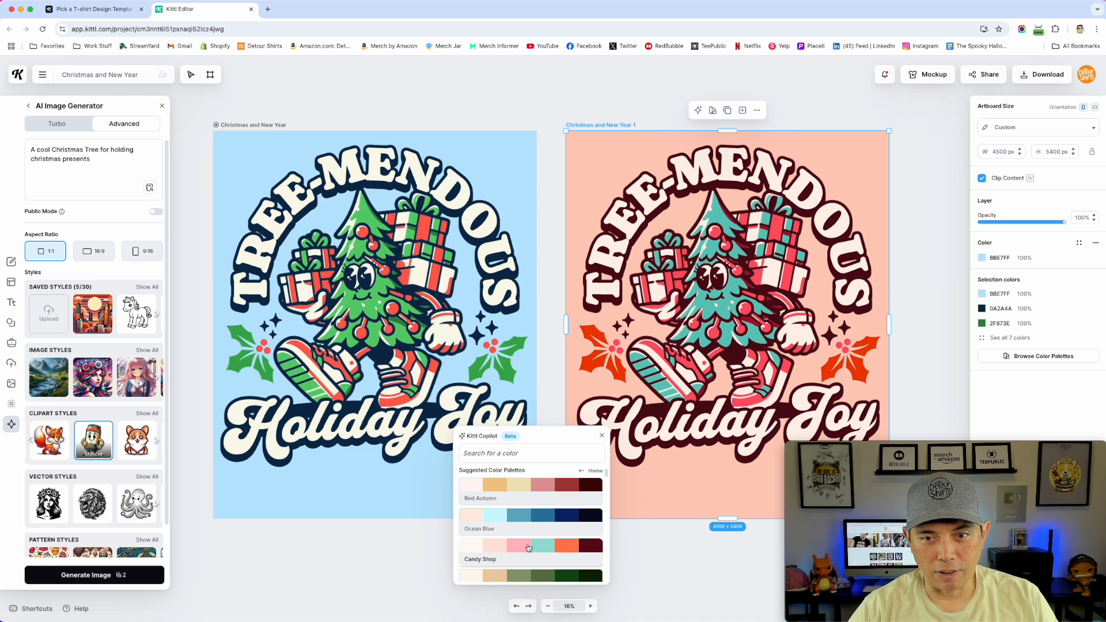
# Apply the Candy Shop color palette to the duplicate artboard and close Kittl Copilot
pyautogui.click(527, 548)
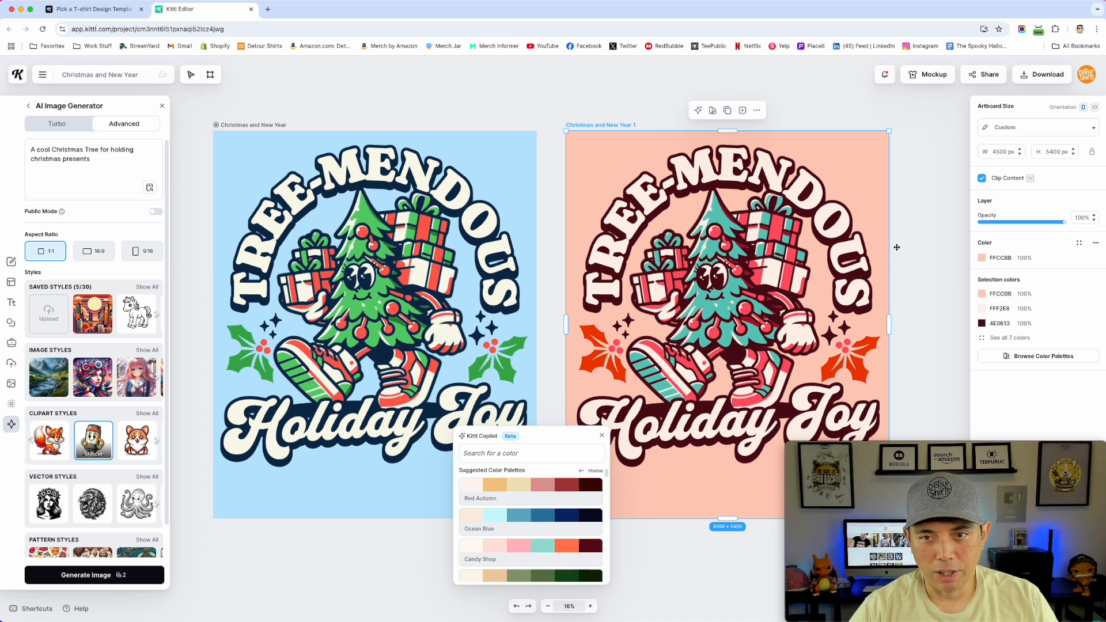
pyautogui.click(935, 213)
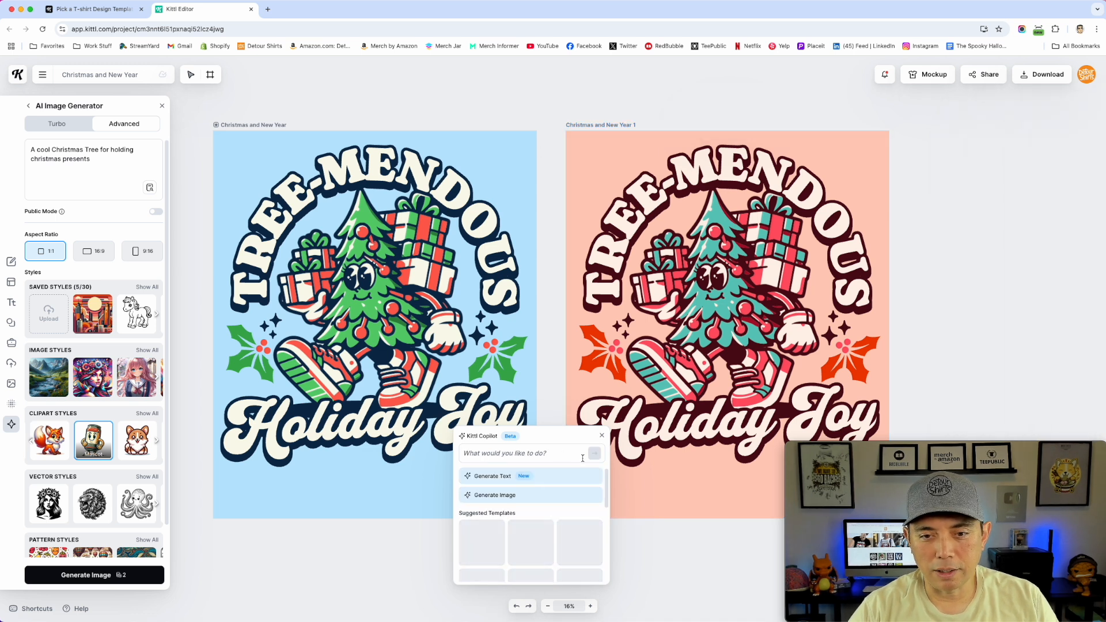
pyautogui.click(602, 436)
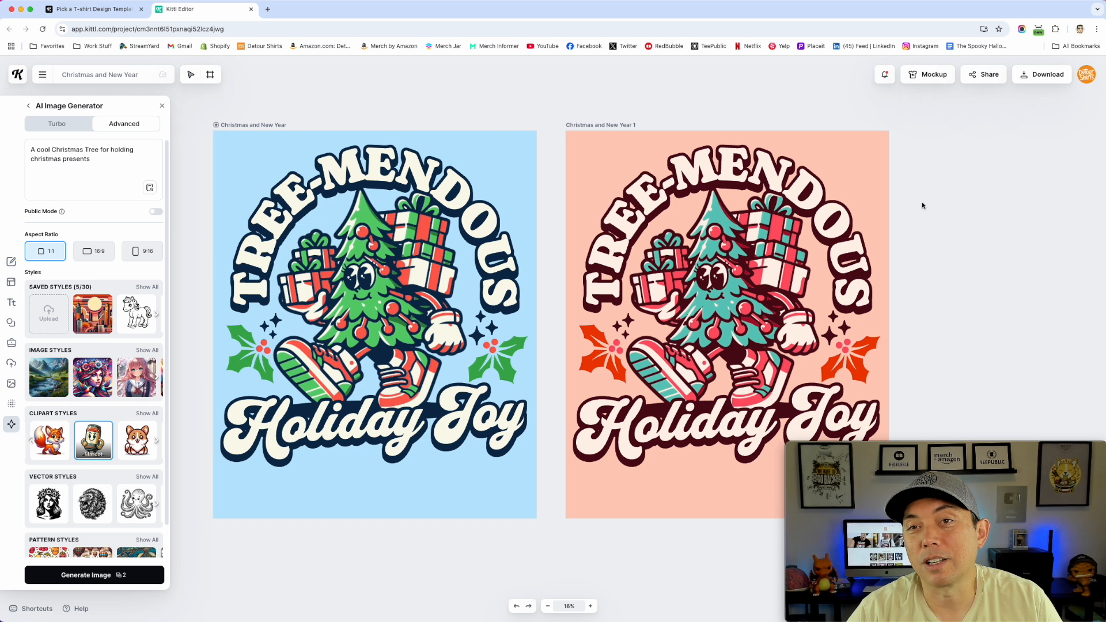
# Try black (000000) as the background color of the duplicate artboard
pyautogui.click(580, 124)
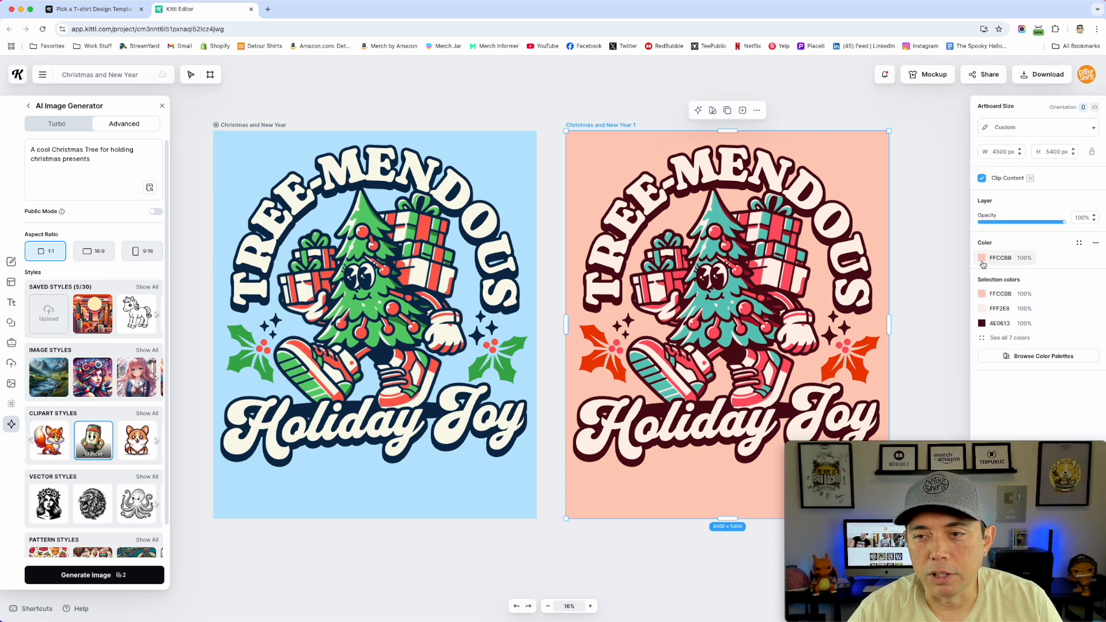
pyautogui.click(983, 259)
pyautogui.moveTo(899, 340); pyautogui.dragTo(827, 383)
# Try near-black (010101) as the original artboard's background, and set it to white (FFFFFF)
pyautogui.click(239, 126)
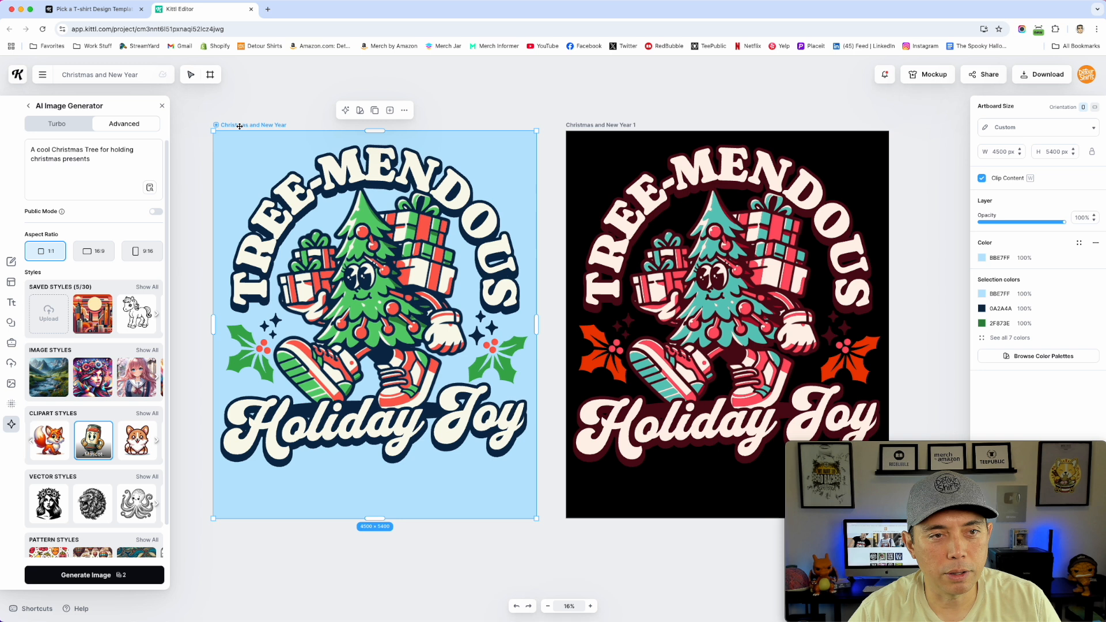
pyautogui.click(981, 257)
pyautogui.click(861, 394)
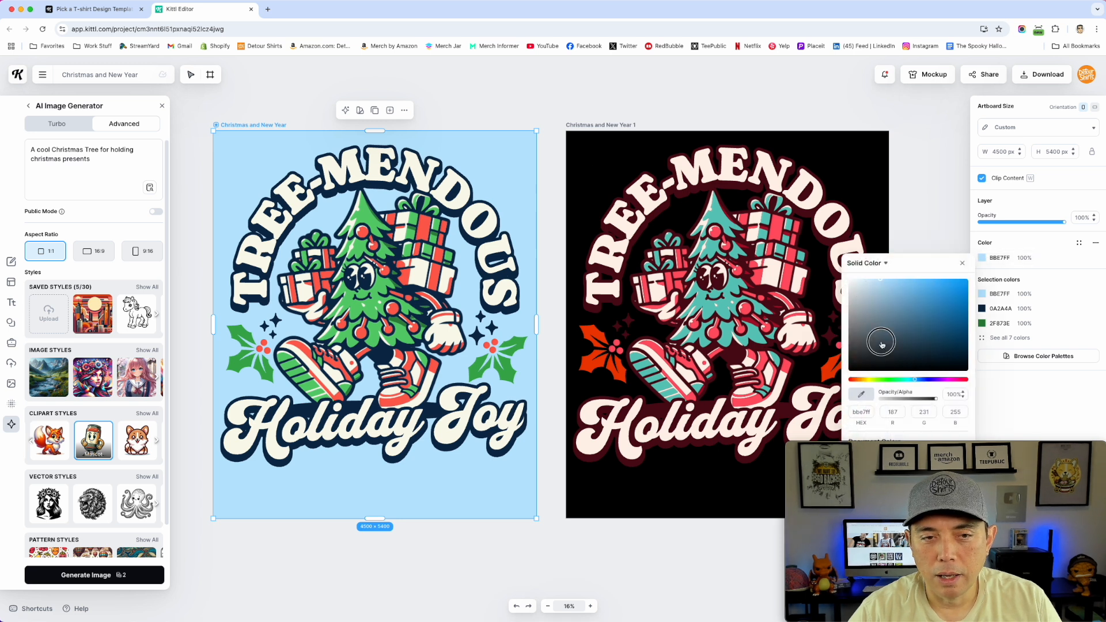
pyautogui.click(776, 425)
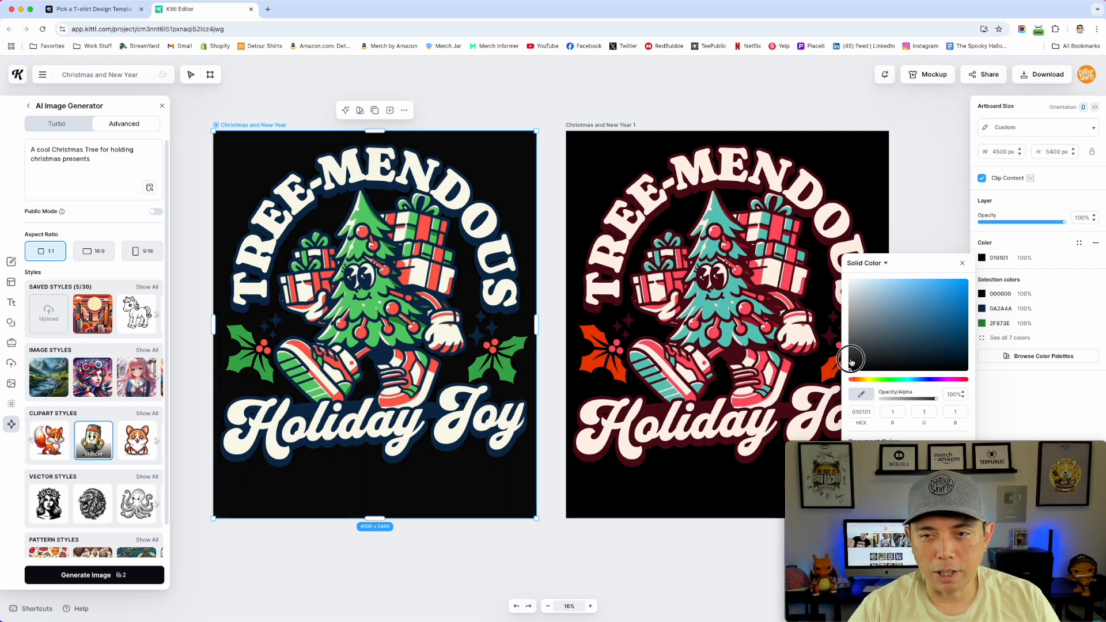
pyautogui.moveTo(850, 363); pyautogui.dragTo(849, 280)
# Set the duplicate artboard's background color to white (FFFFFF) and deselect it
pyautogui.click(578, 125)
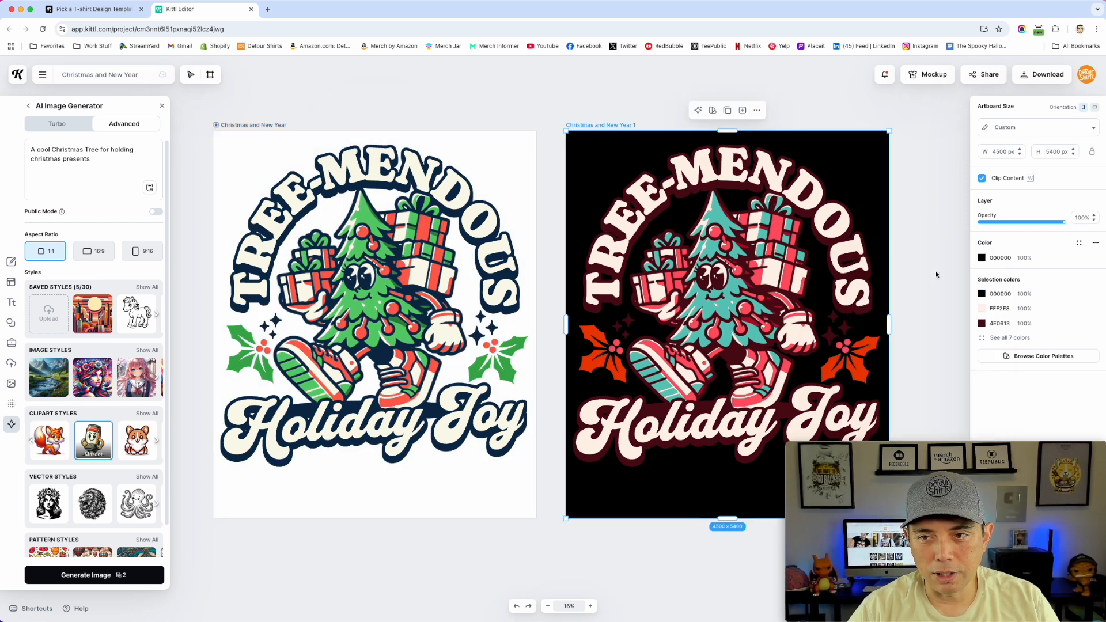
pyautogui.moveTo(863, 296); pyautogui.dragTo(848, 280)
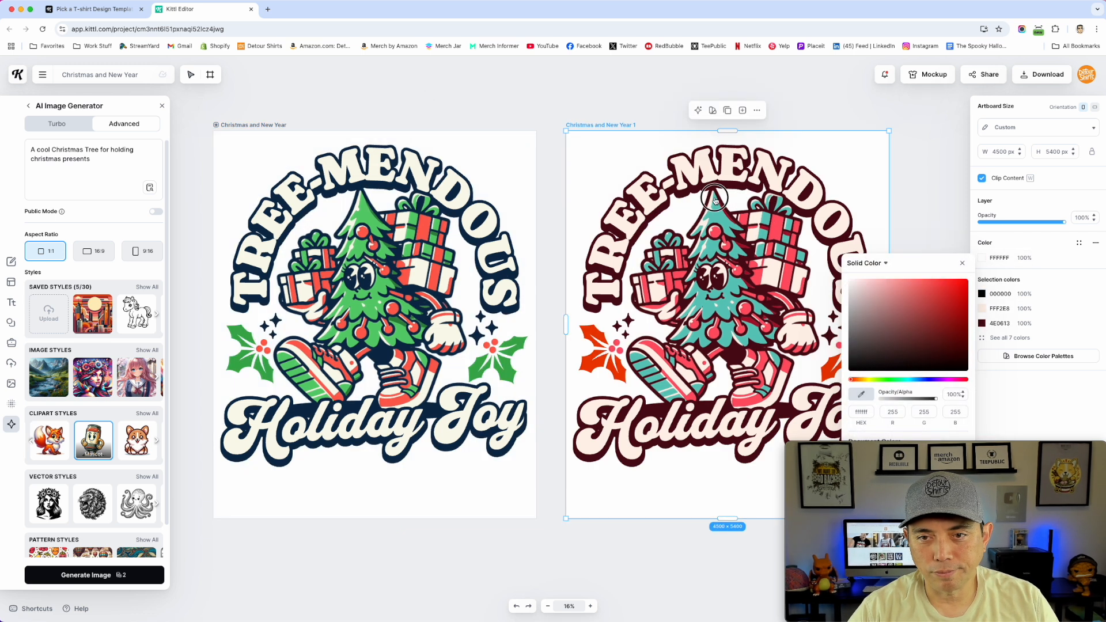
pyautogui.click(816, 91)
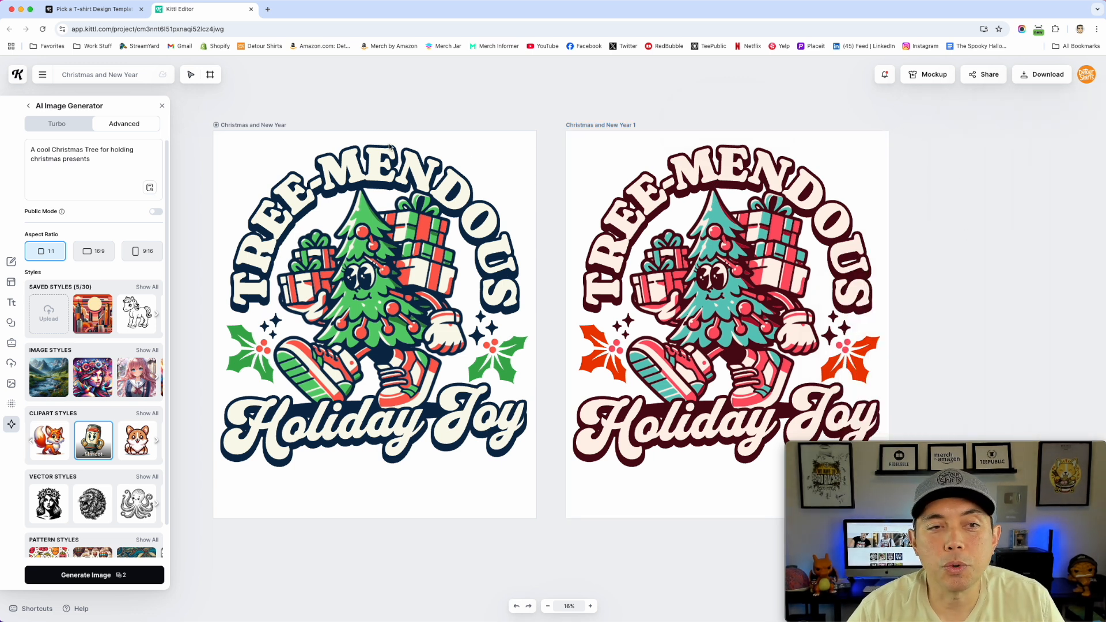
# Open Kittl Copilot for the original artboard
pyautogui.click(215, 124)
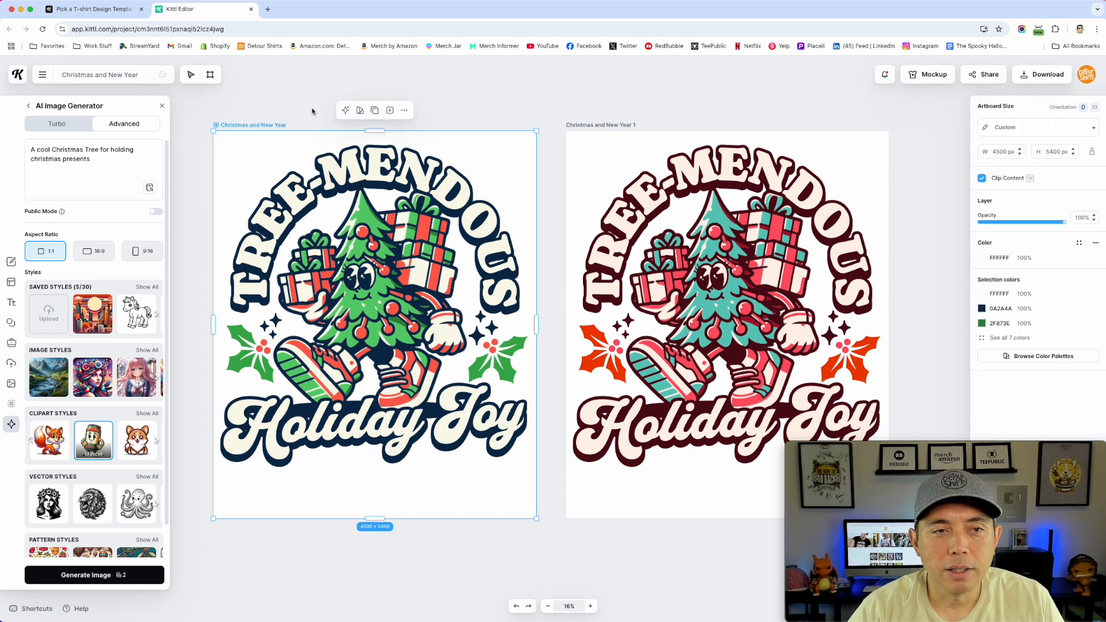
pyautogui.click(345, 110)
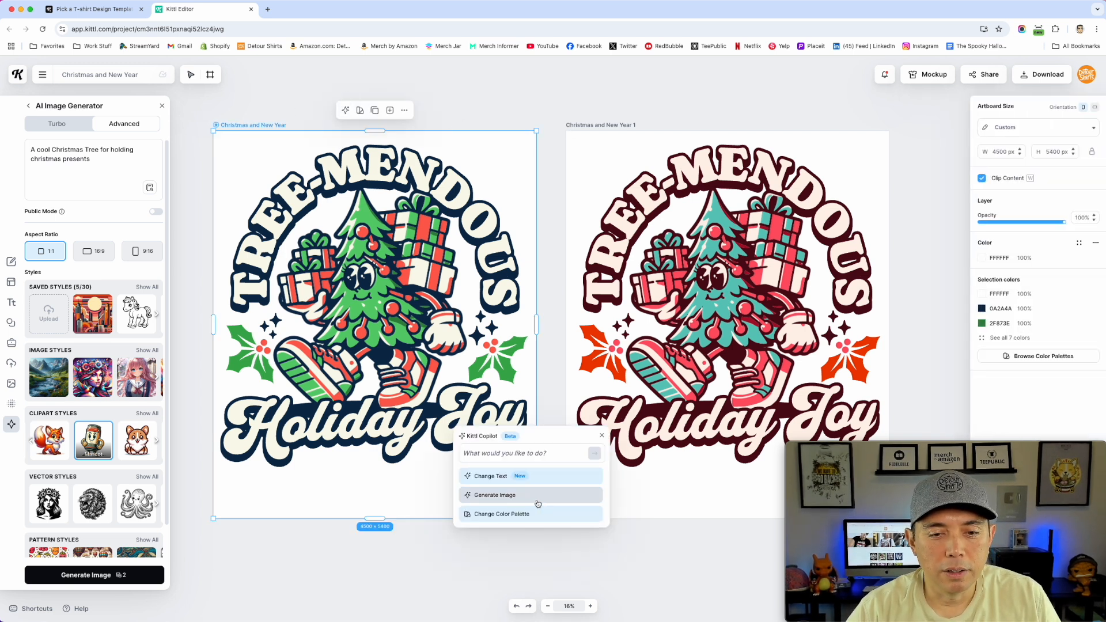